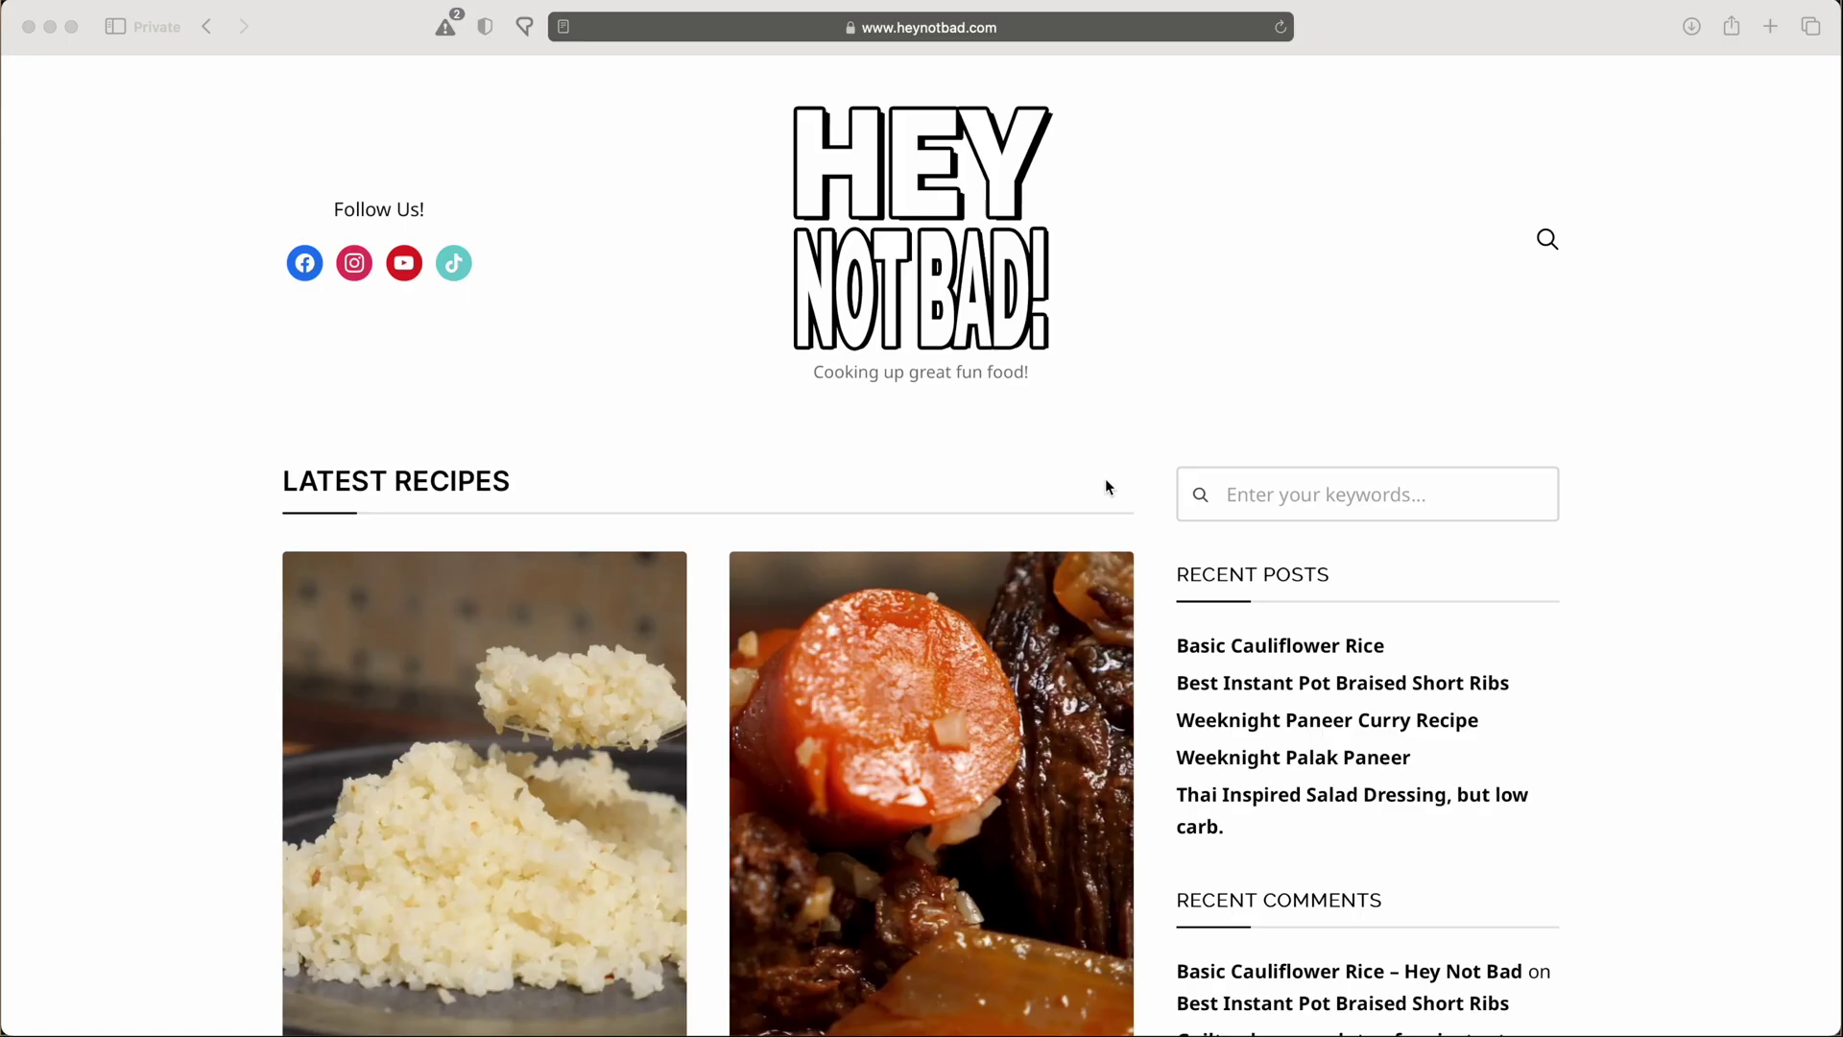
Go to analytics.google.com and choose to create a Google account for work or business use.
{"action": "left_click", "coordinate": [1057, 31]}
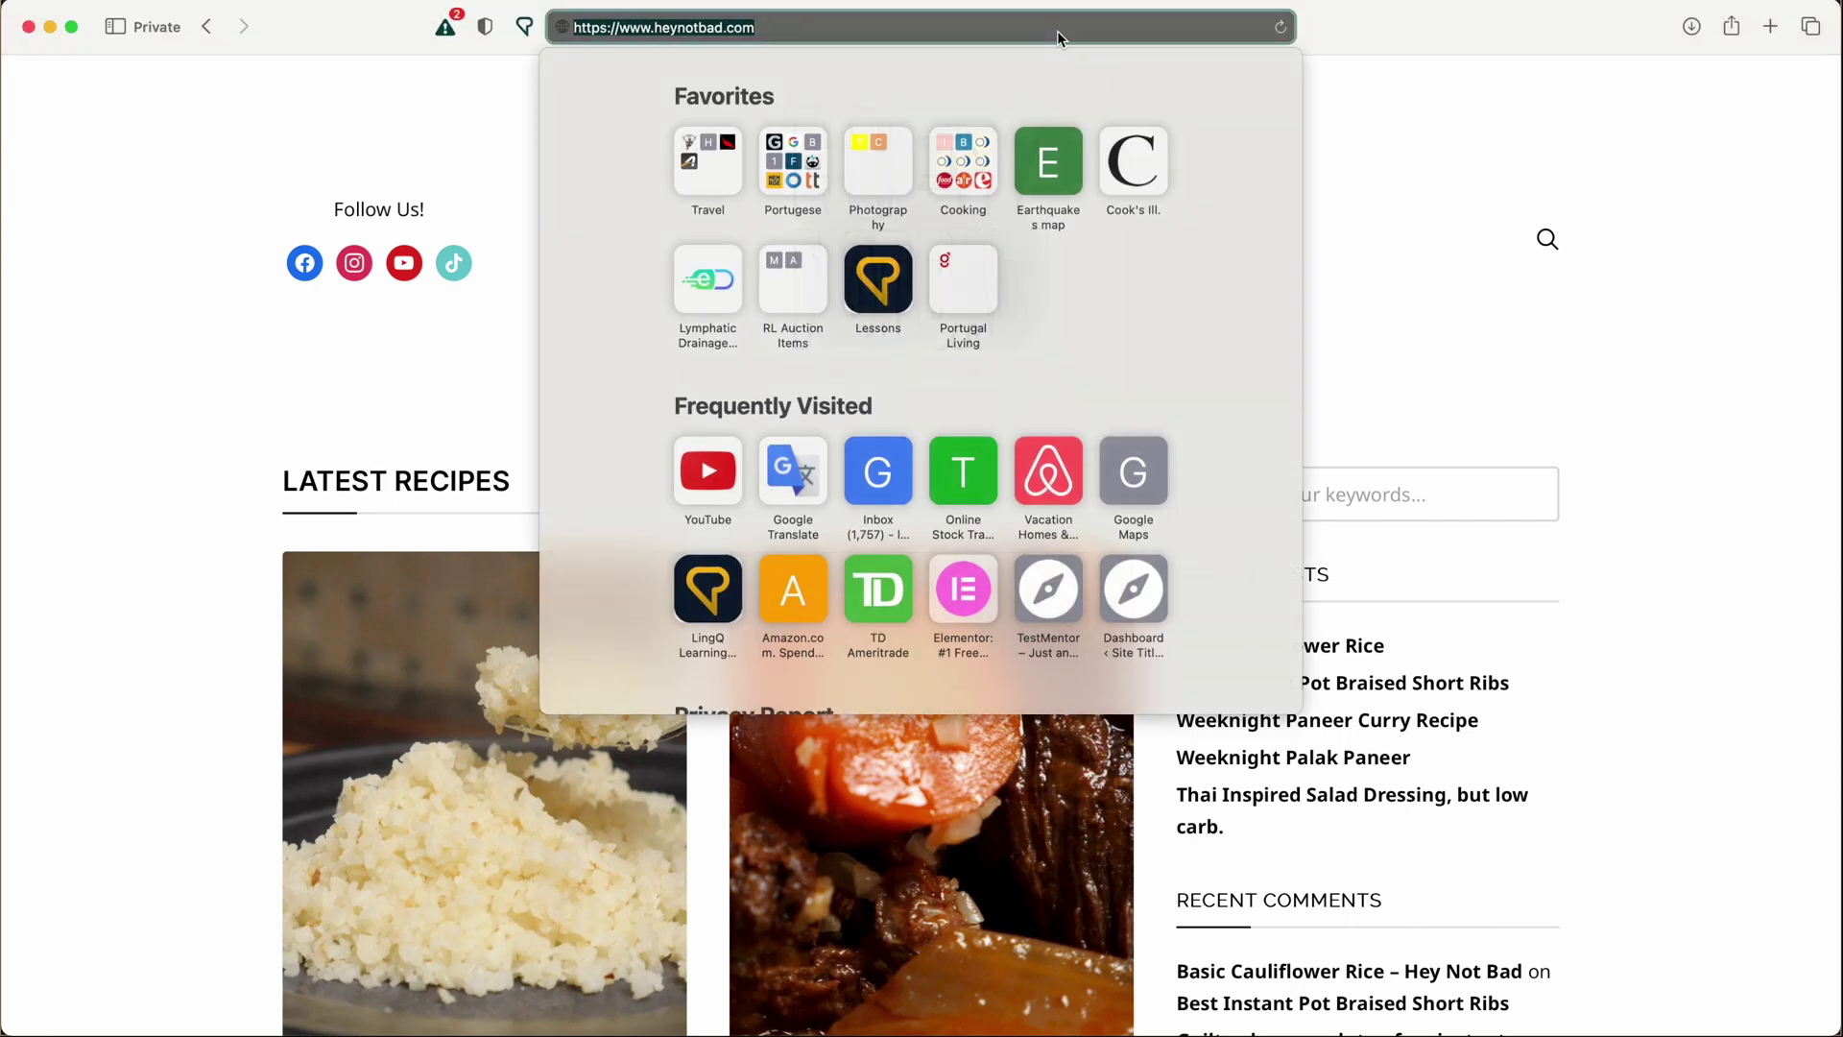
{"action": "type", "text": "analytics.google"}
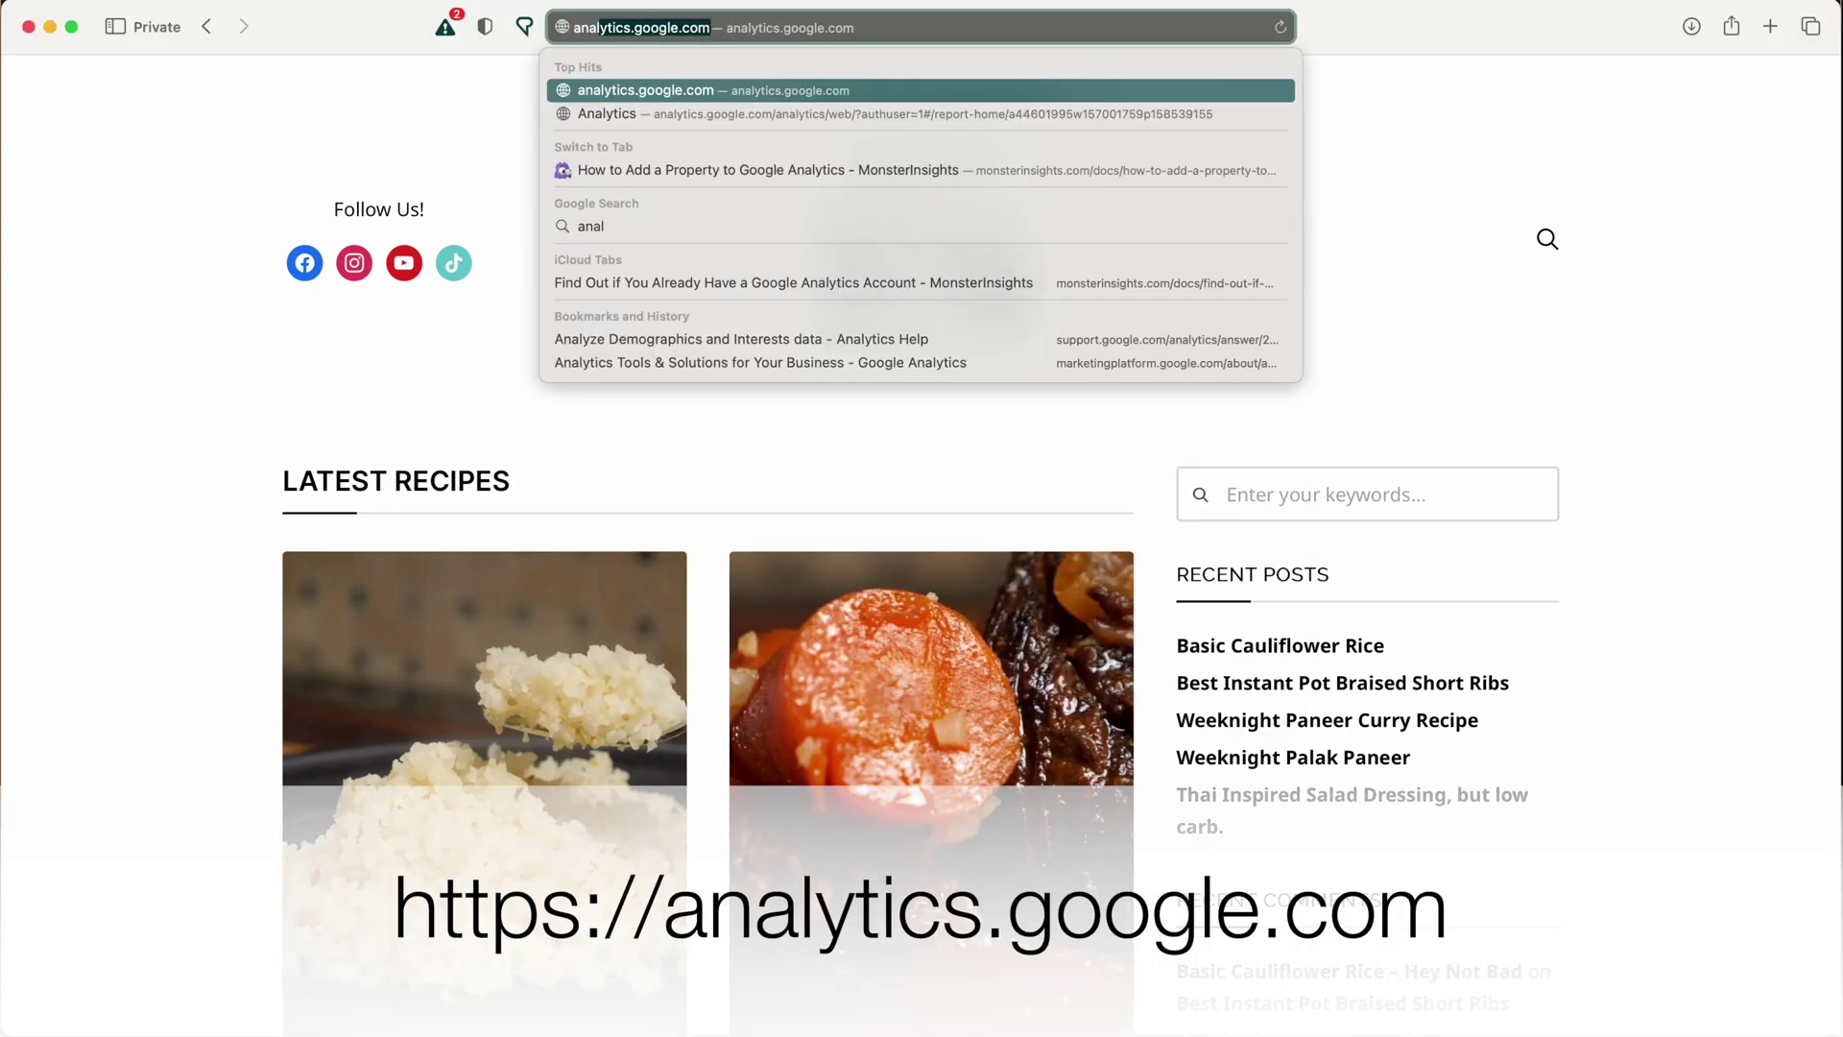
{"action": "key", "text": "Return"}
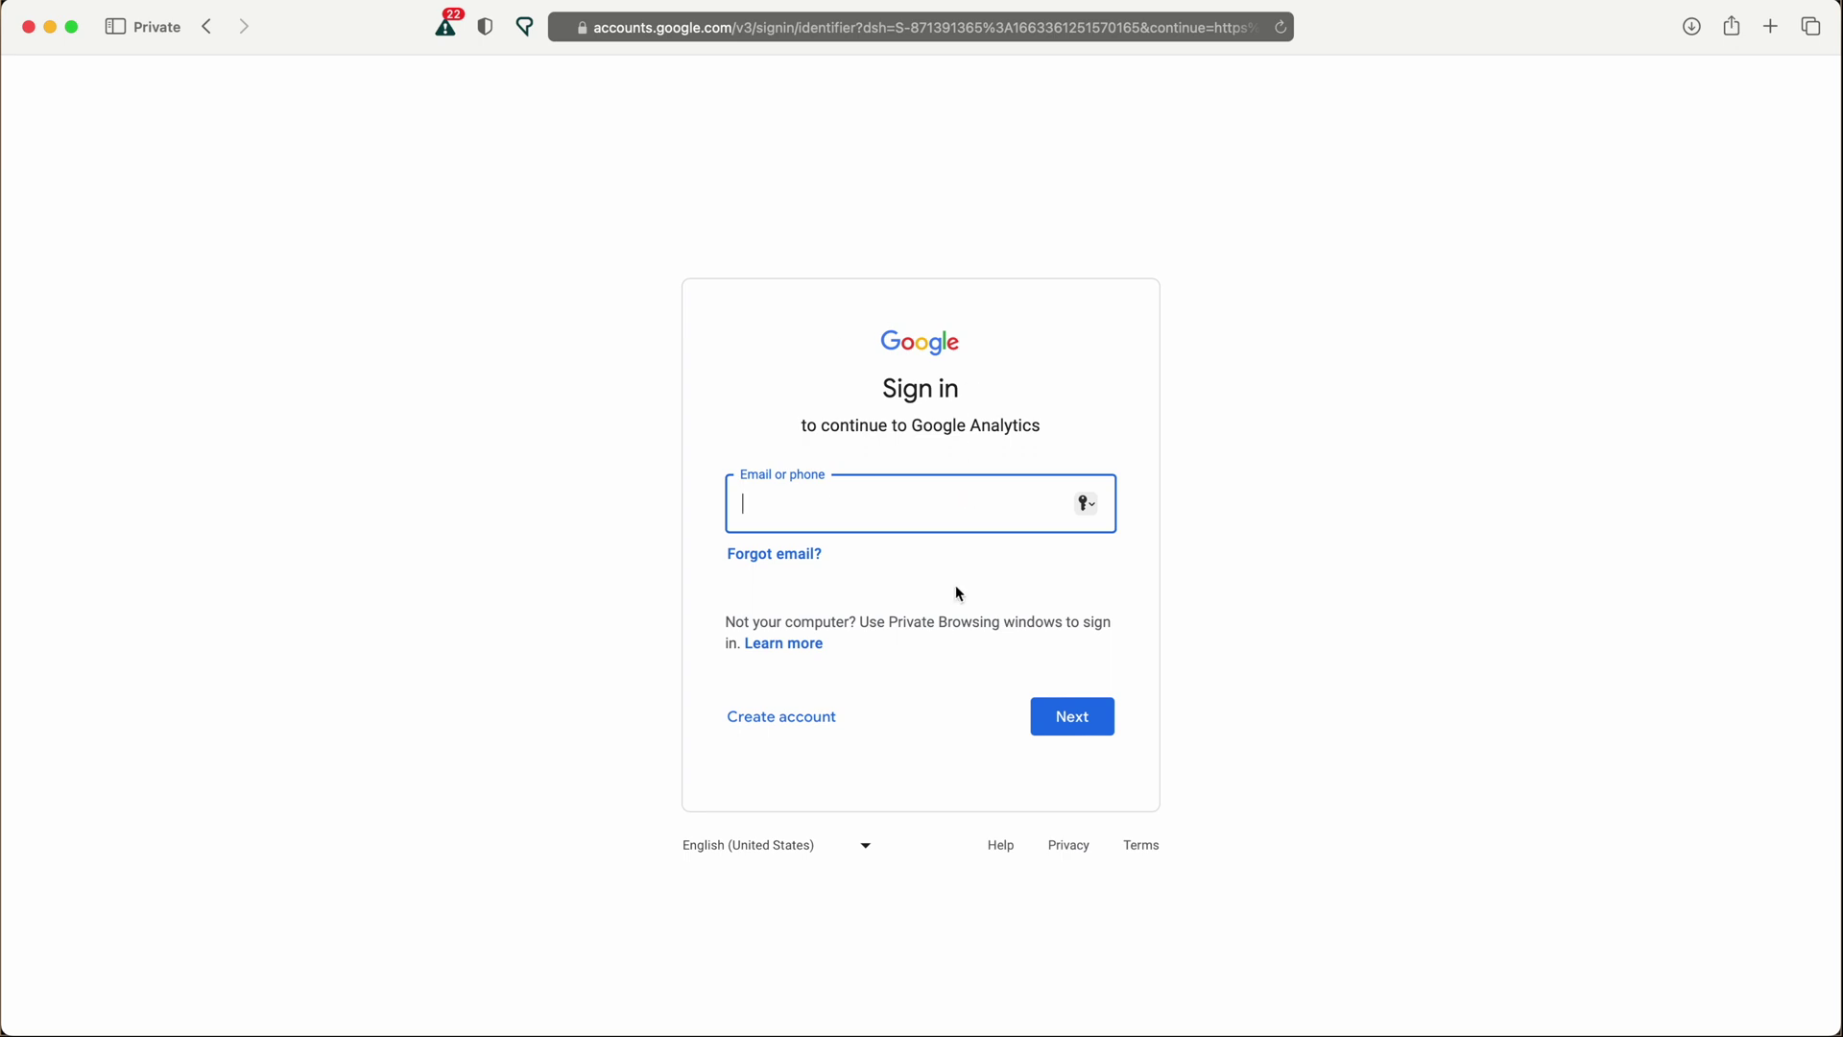
{"action": "left_click", "coordinate": [787, 725]}
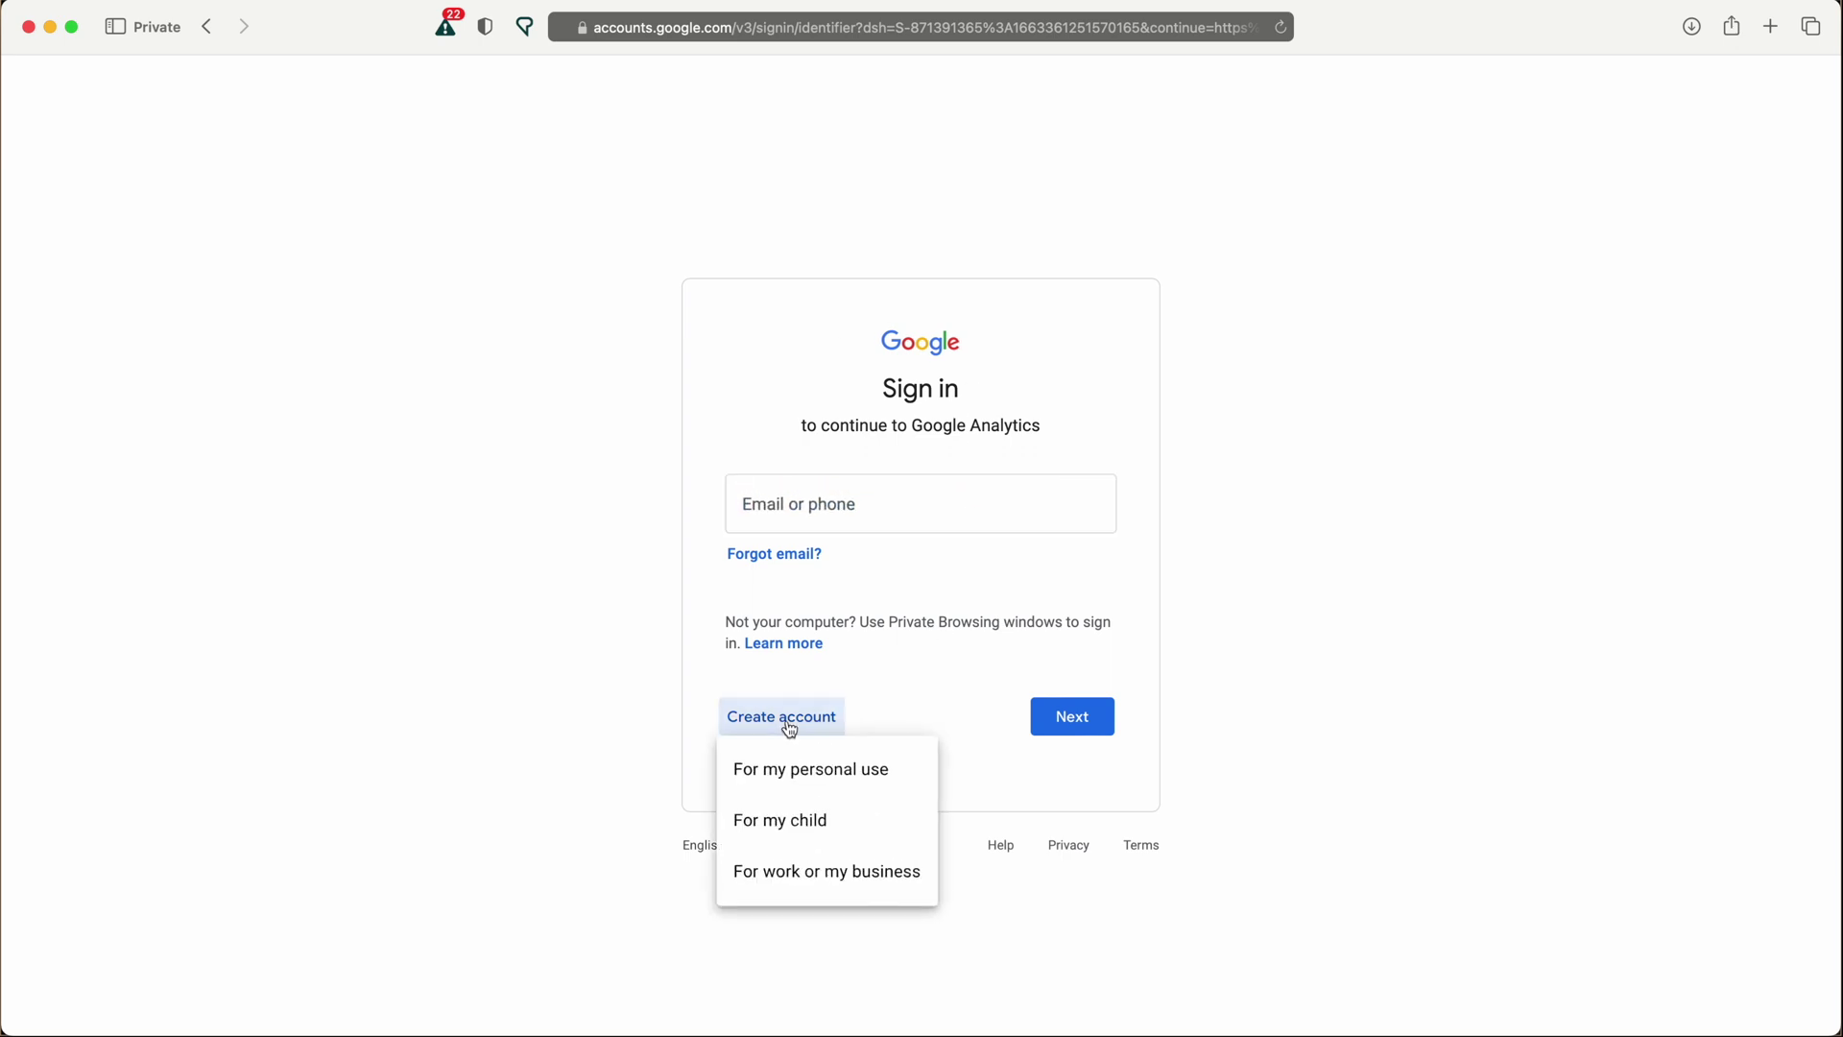
{"action": "left_click", "coordinate": [851, 890]}
Fill in the owner's name, email address and password for the new Google account and submit.
{"action": "key", "text": "Tab"}
{"action": "key", "text": "Tab"}
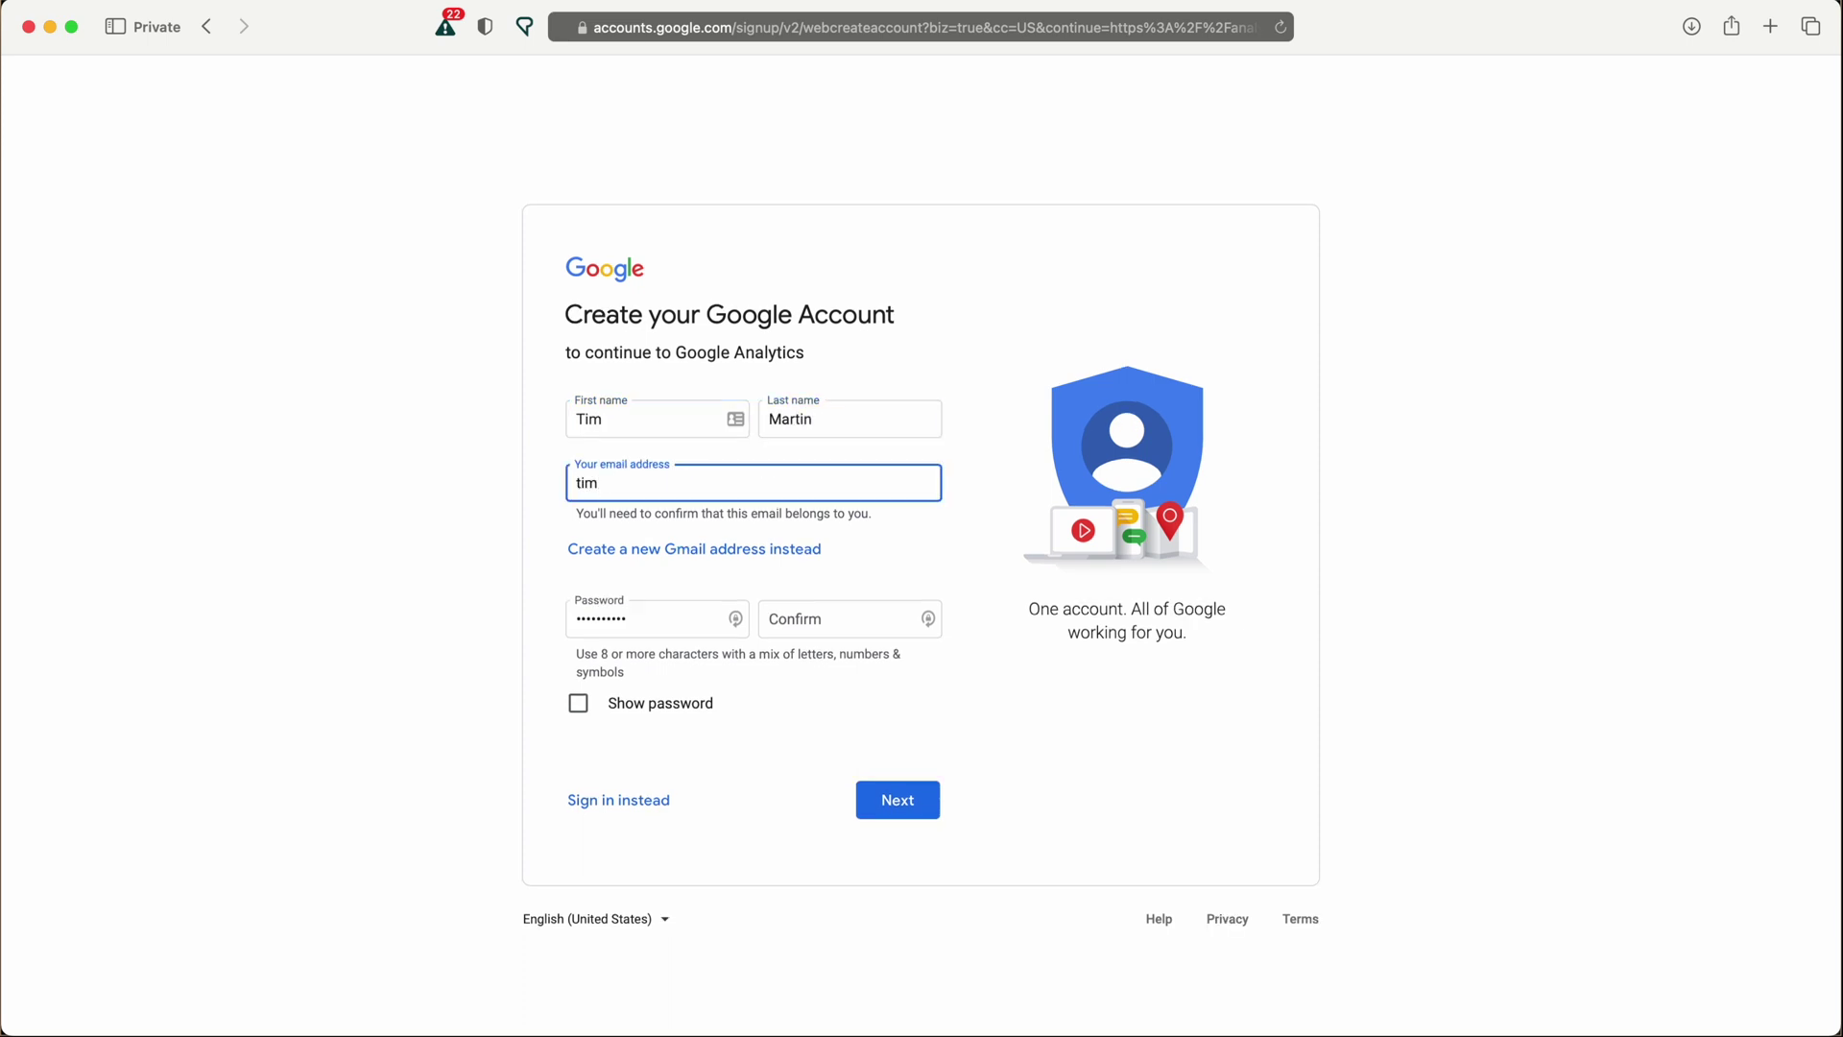
{"action": "key", "text": "Tab"}
{"action": "left_click", "coordinate": [821, 627]}
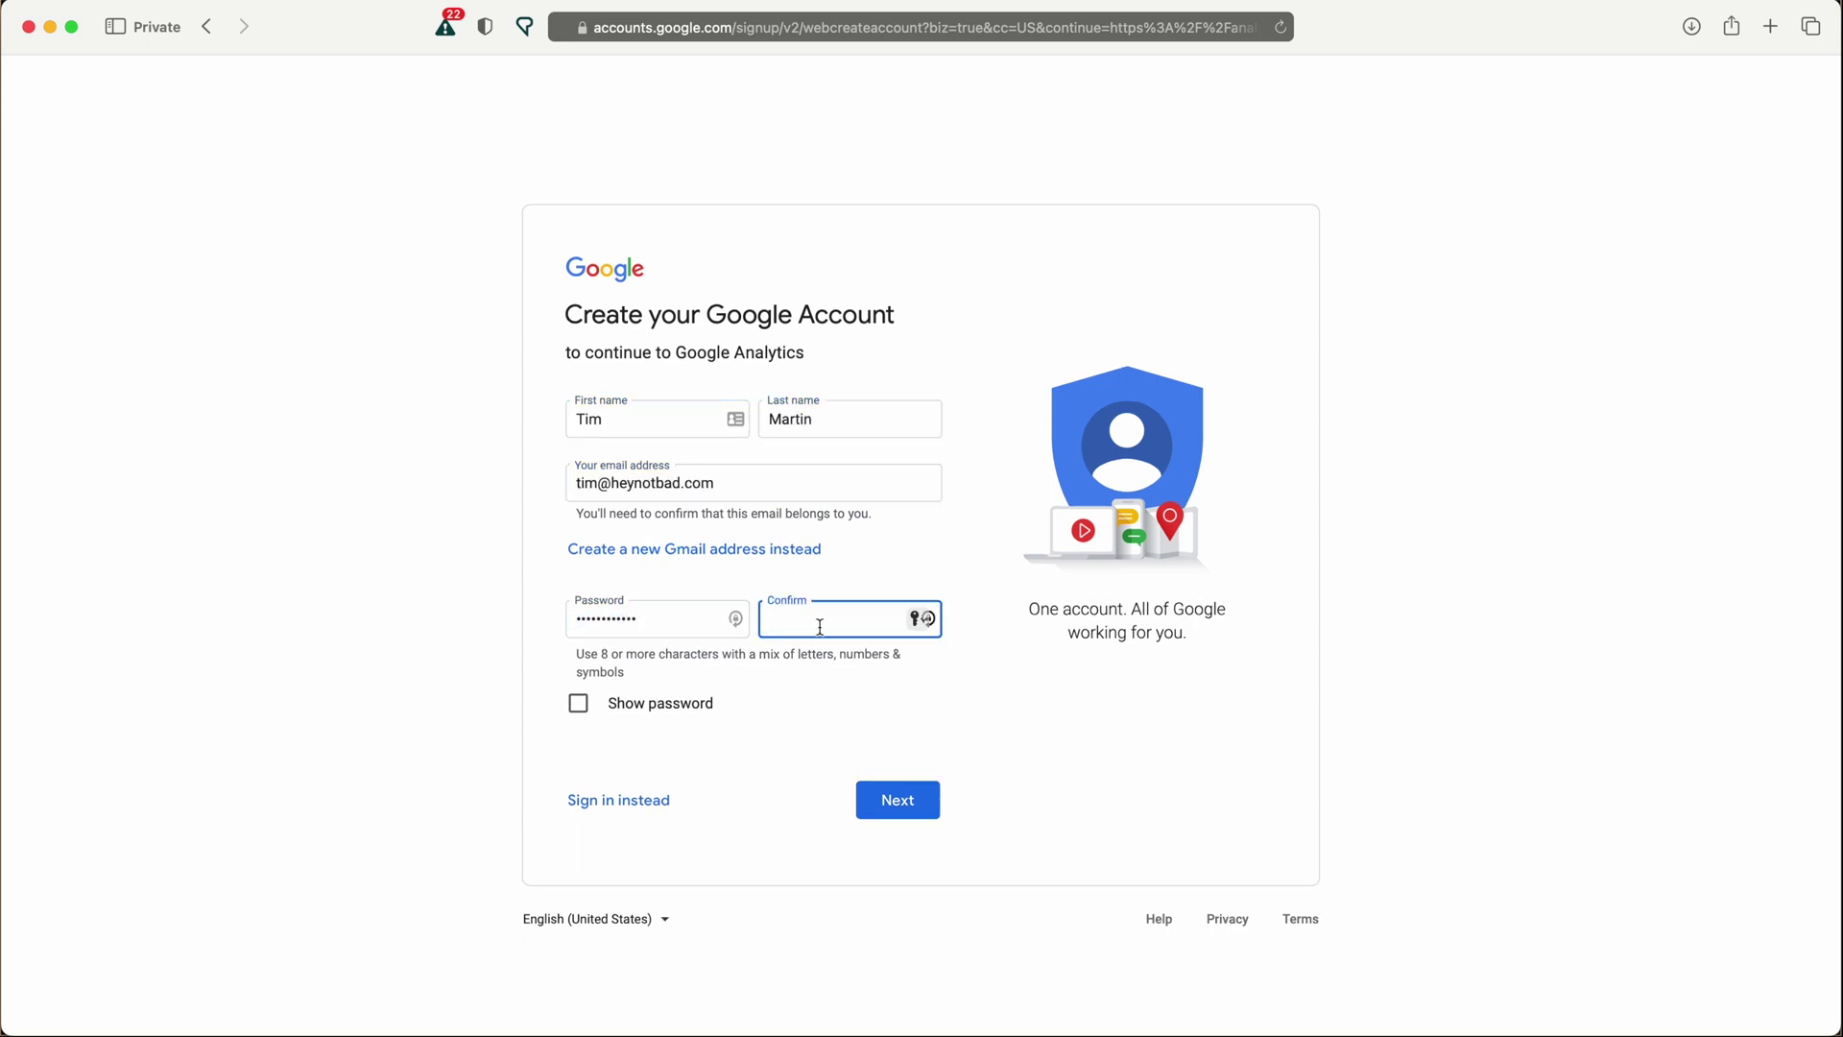
{"action": "key", "text": "super+v"}
{"action": "left_click", "coordinate": [897, 805]}
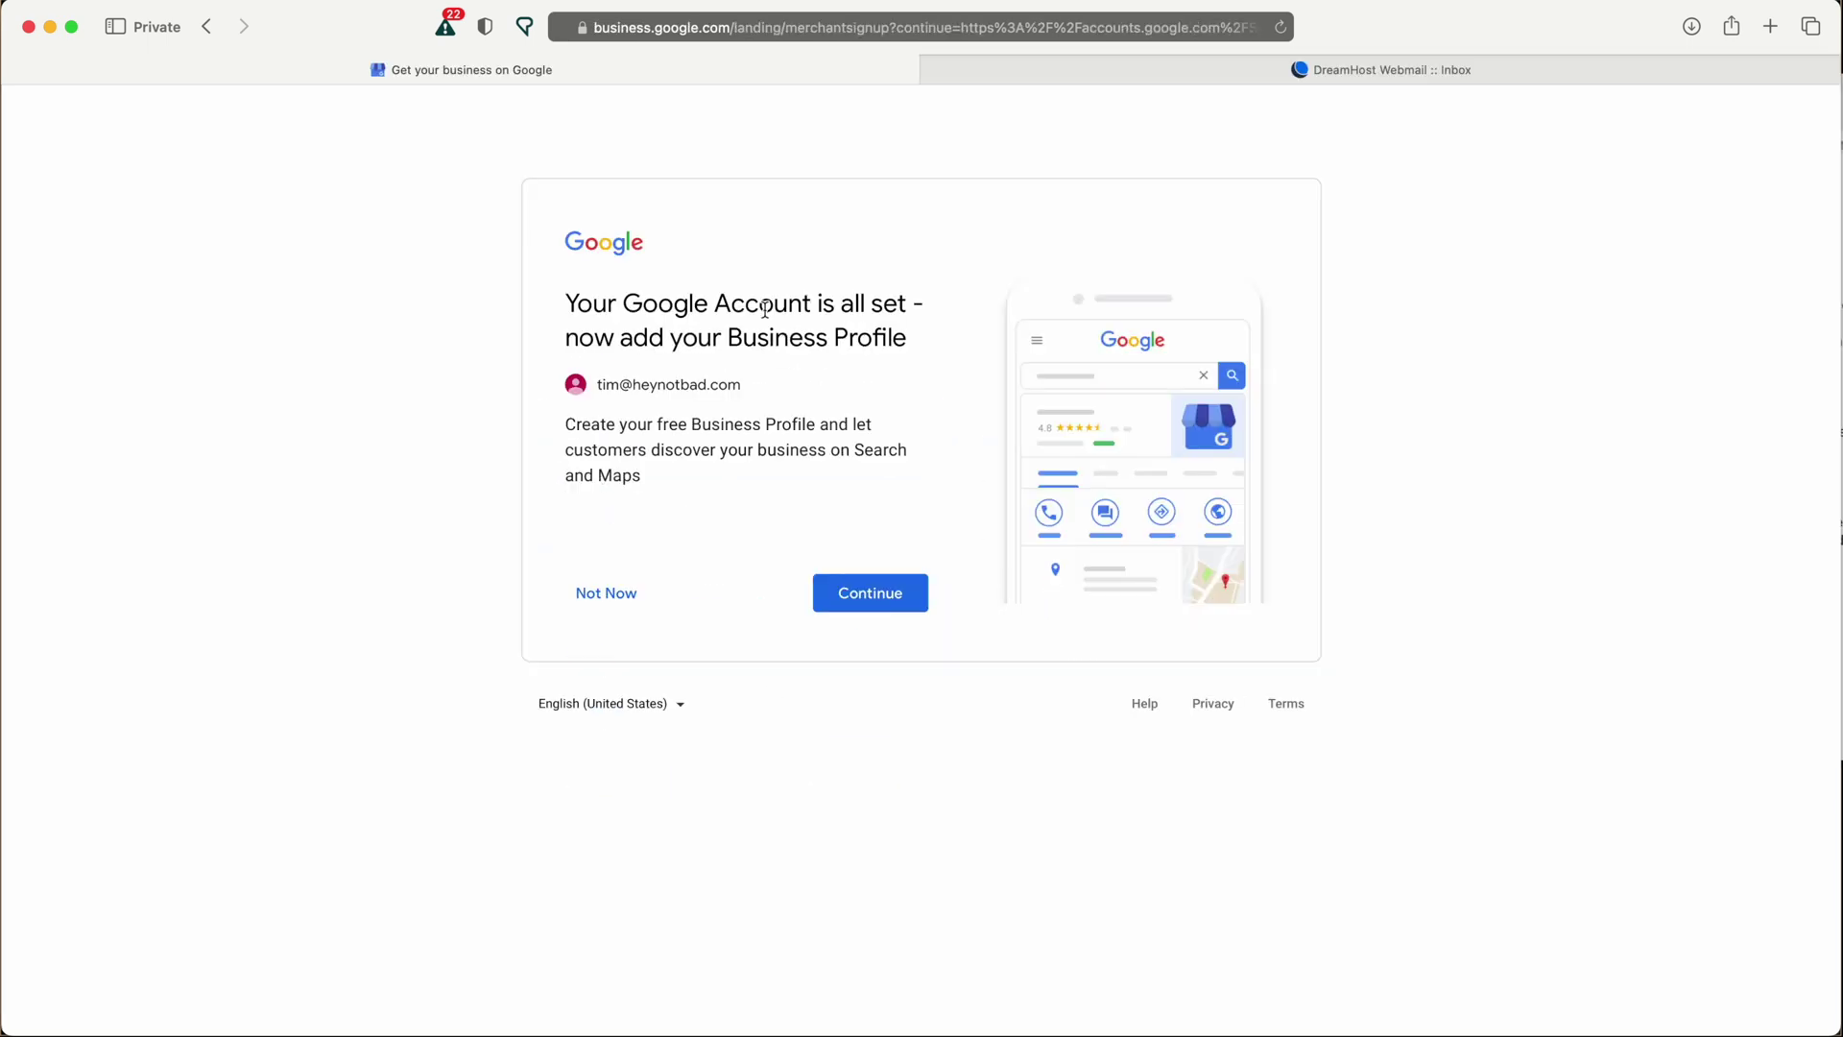
Start a Business Profile named 'Hey Not Bad' as an online-only business with no local store.
{"action": "left_click", "coordinate": [869, 592]}
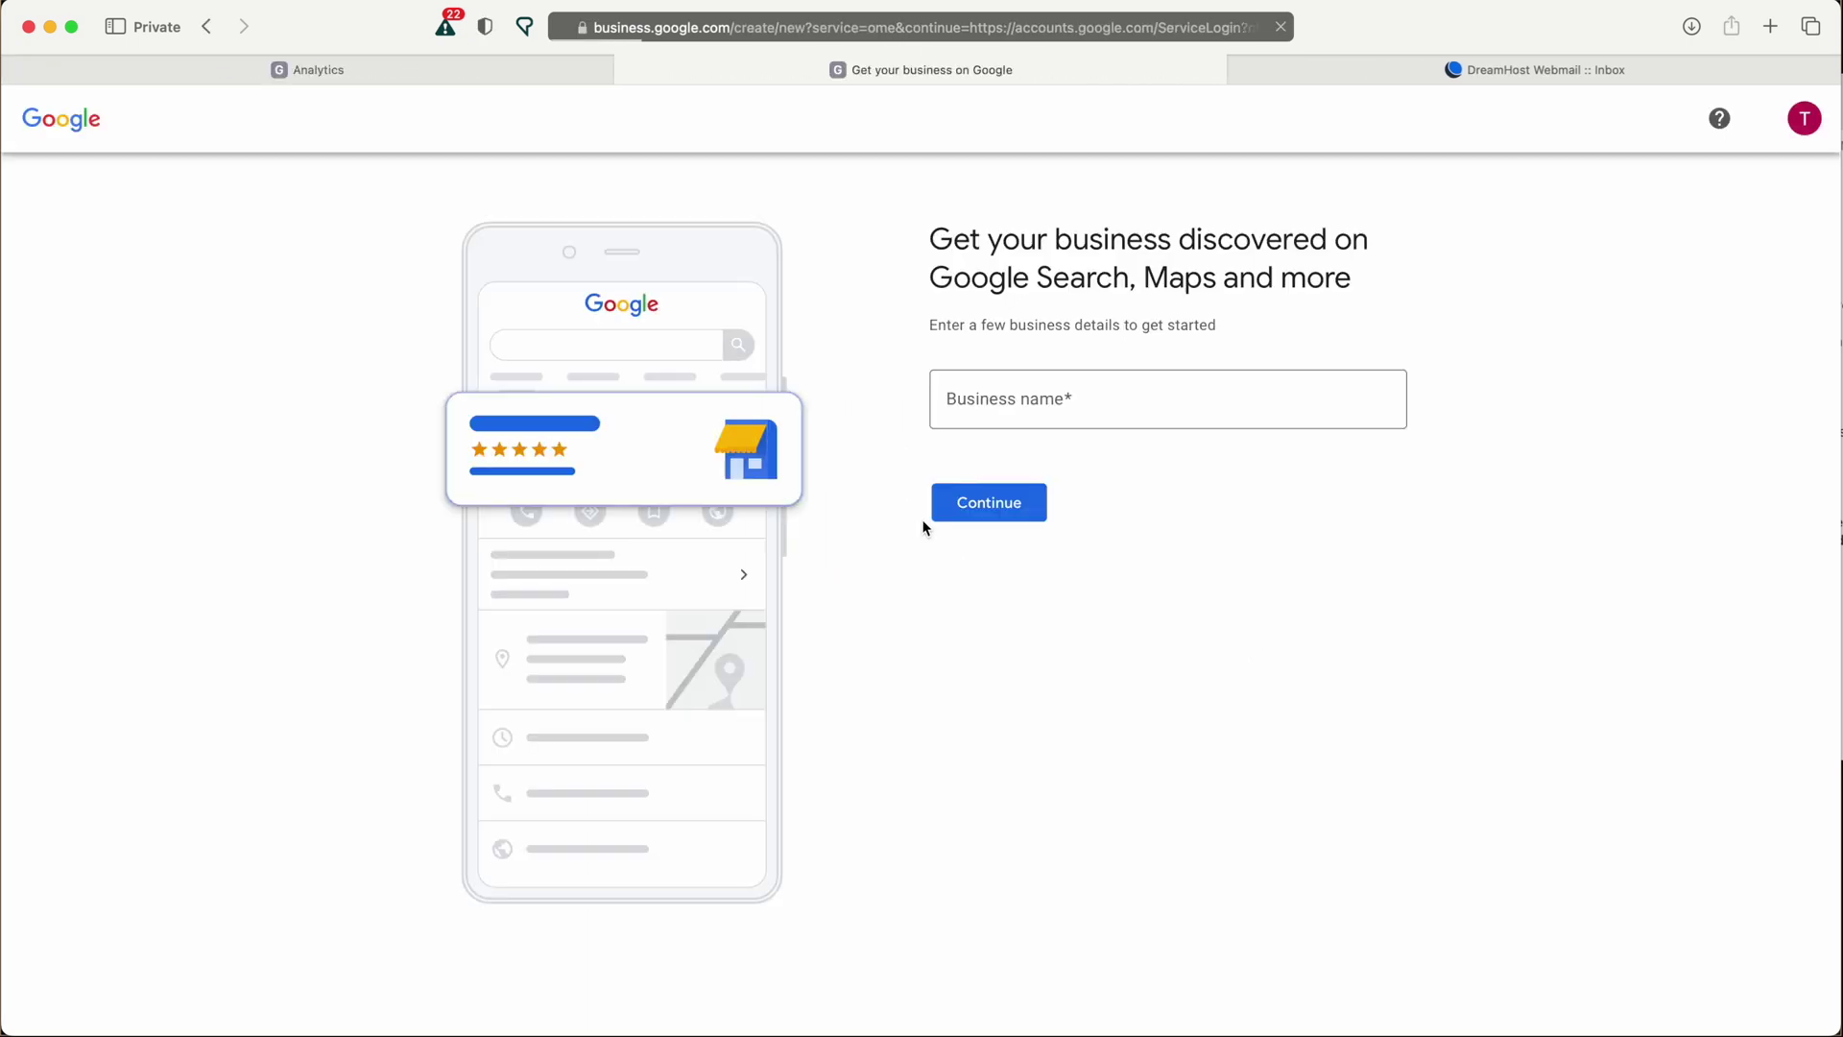
{"action": "left_click", "coordinate": [1056, 399]}
{"action": "type", "text": "Hey Not Bad"}
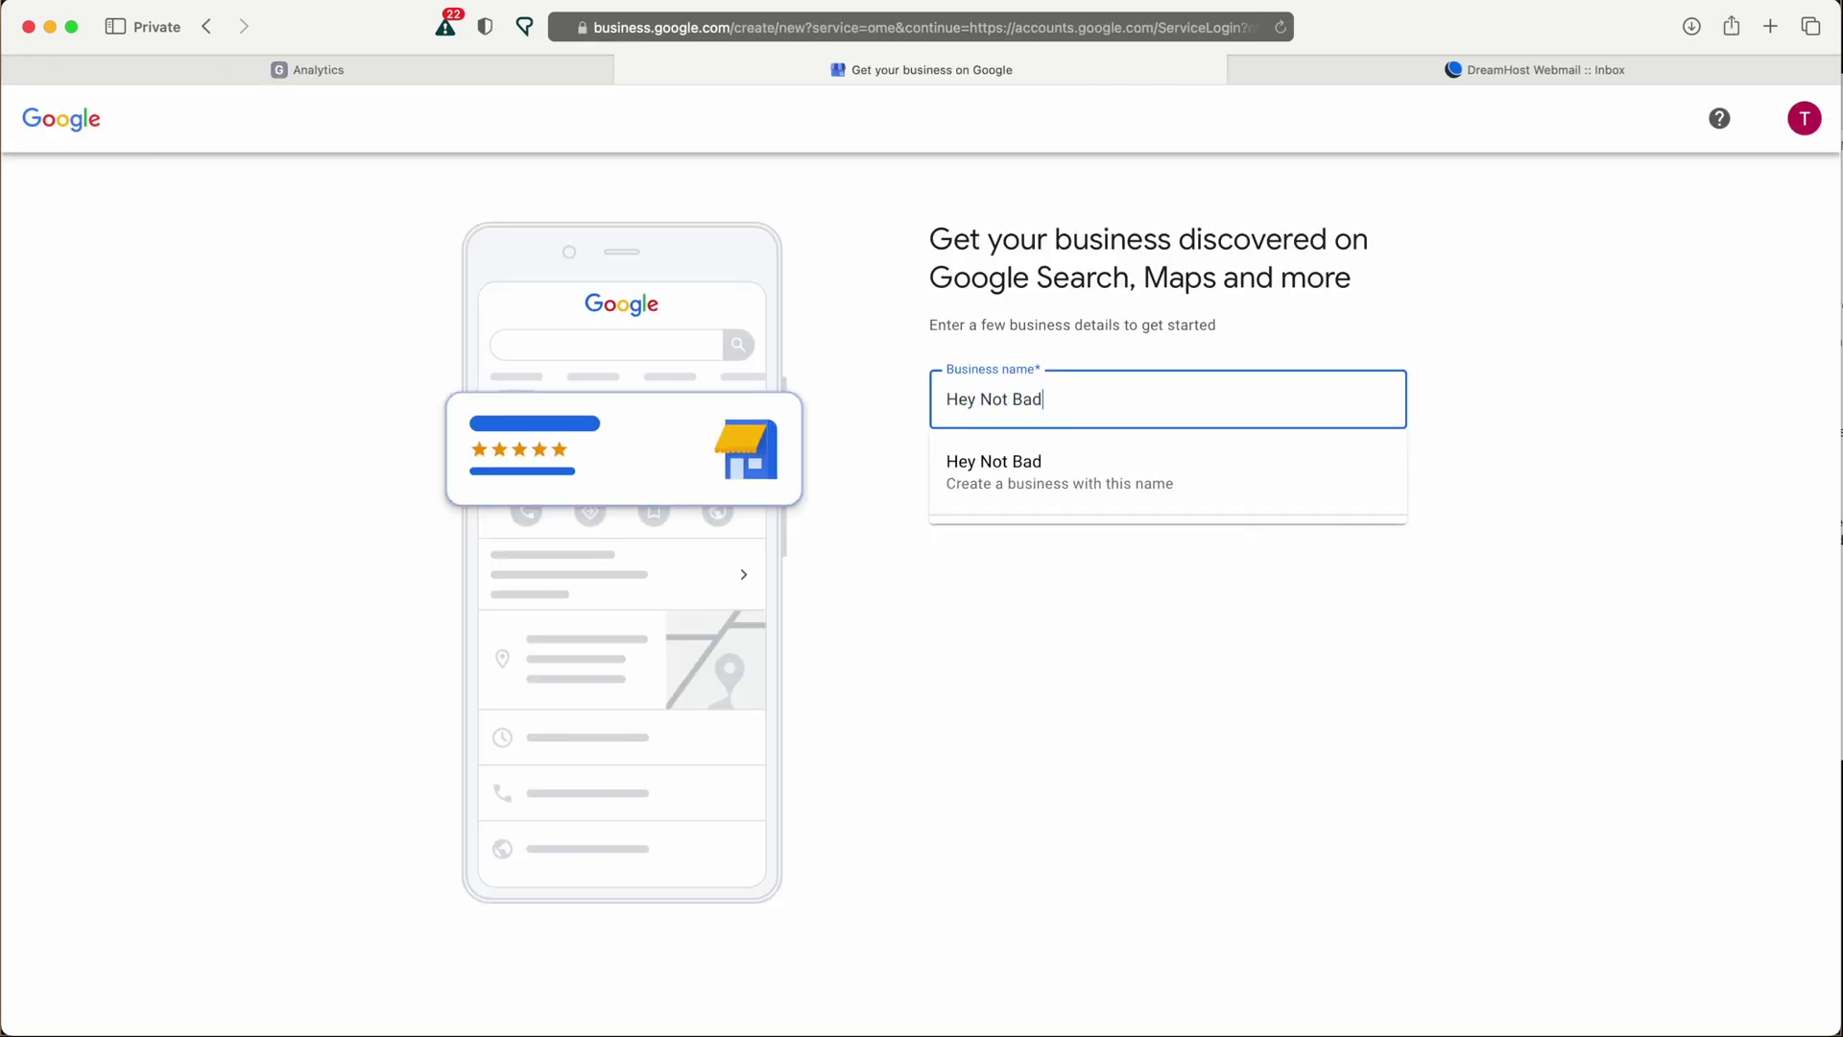
{"action": "left_click", "coordinate": [1056, 501]}
{"action": "left_click", "coordinate": [1042, 504]}
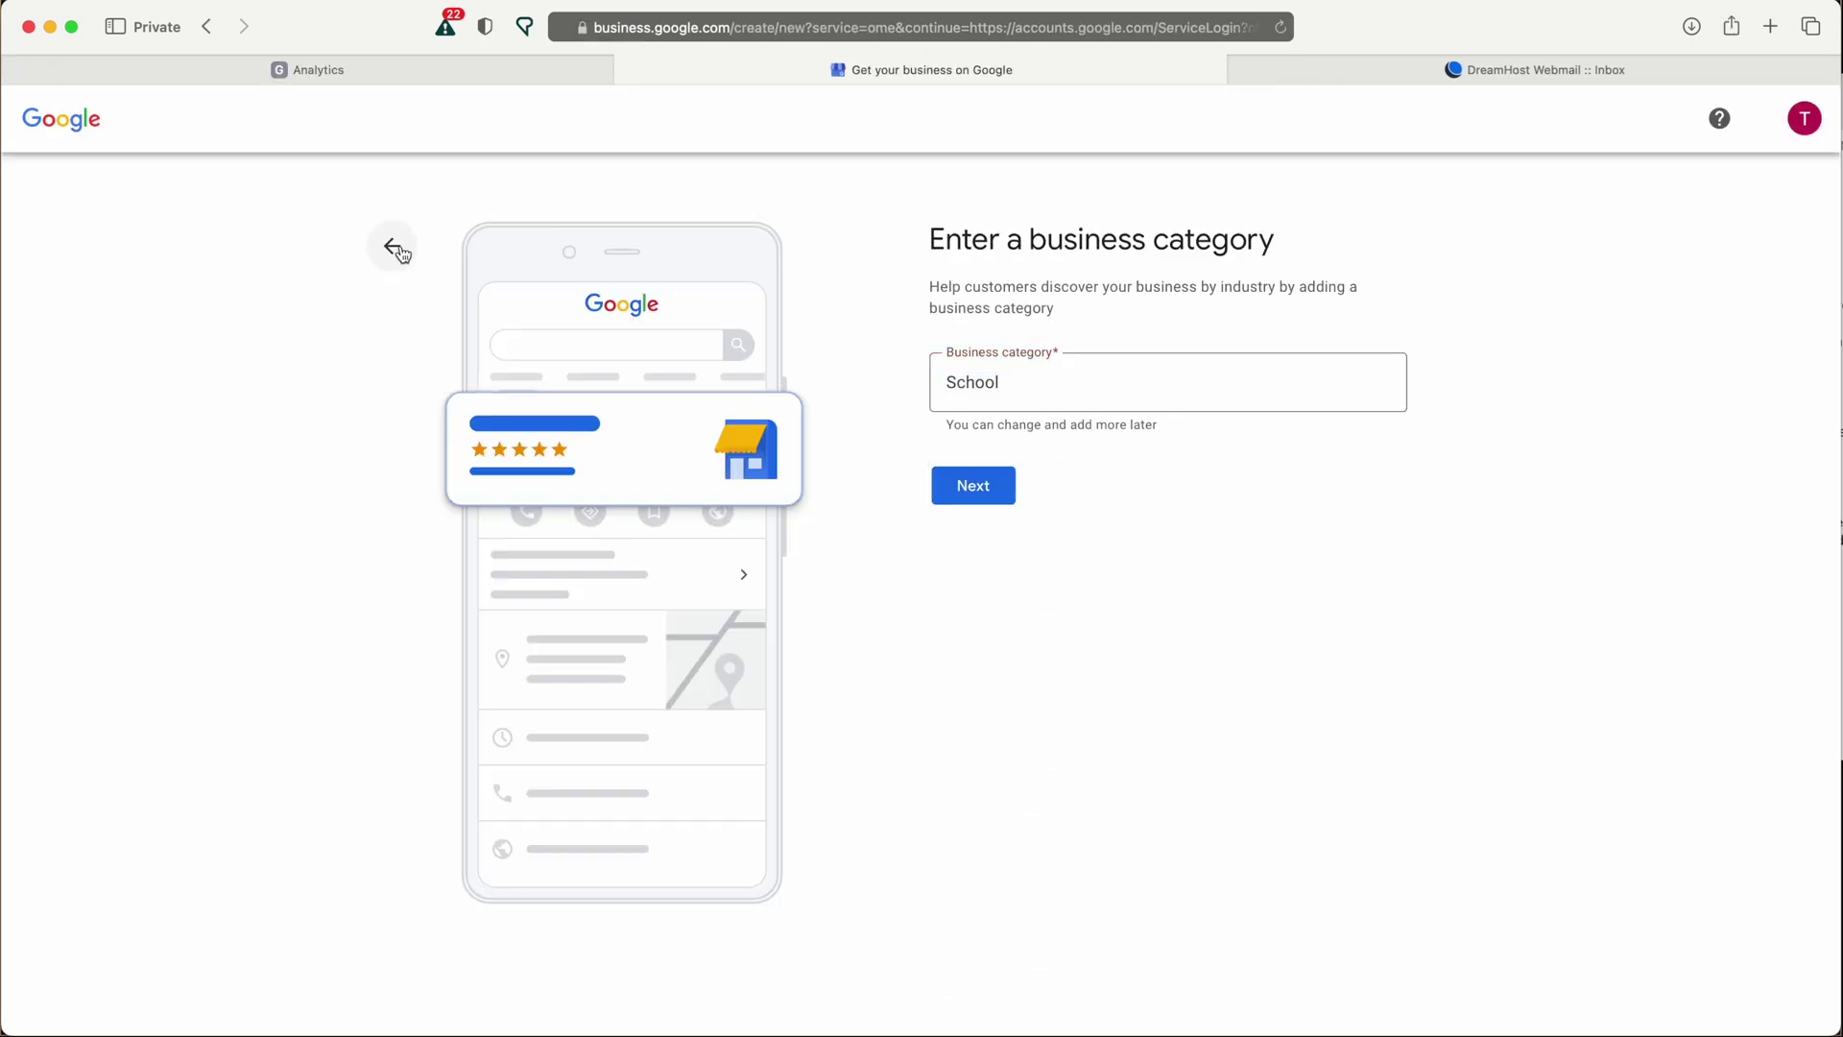
{"action": "left_click", "coordinate": [391, 246]}
{"action": "left_click", "coordinate": [1172, 509]}
{"action": "left_click", "coordinate": [677, 739]}
Enter heynotbad.com as the business website and 'Website' as the business category.
{"action": "left_click", "coordinate": [1074, 386]}
{"action": "type", "text": "www.hey"}
{"action": "key", "text": "BackSpace"}
{"action": "key", "text": "BackSpace"}
{"action": "key", "text": "BackSpace"}
{"action": "key", "text": "BackSpace"}
{"action": "key", "text": "BackSpace"}
{"action": "key", "text": "BackSpace"}
{"action": "key", "text": "BackSpace"}
{"action": "type", "text": "hey"}
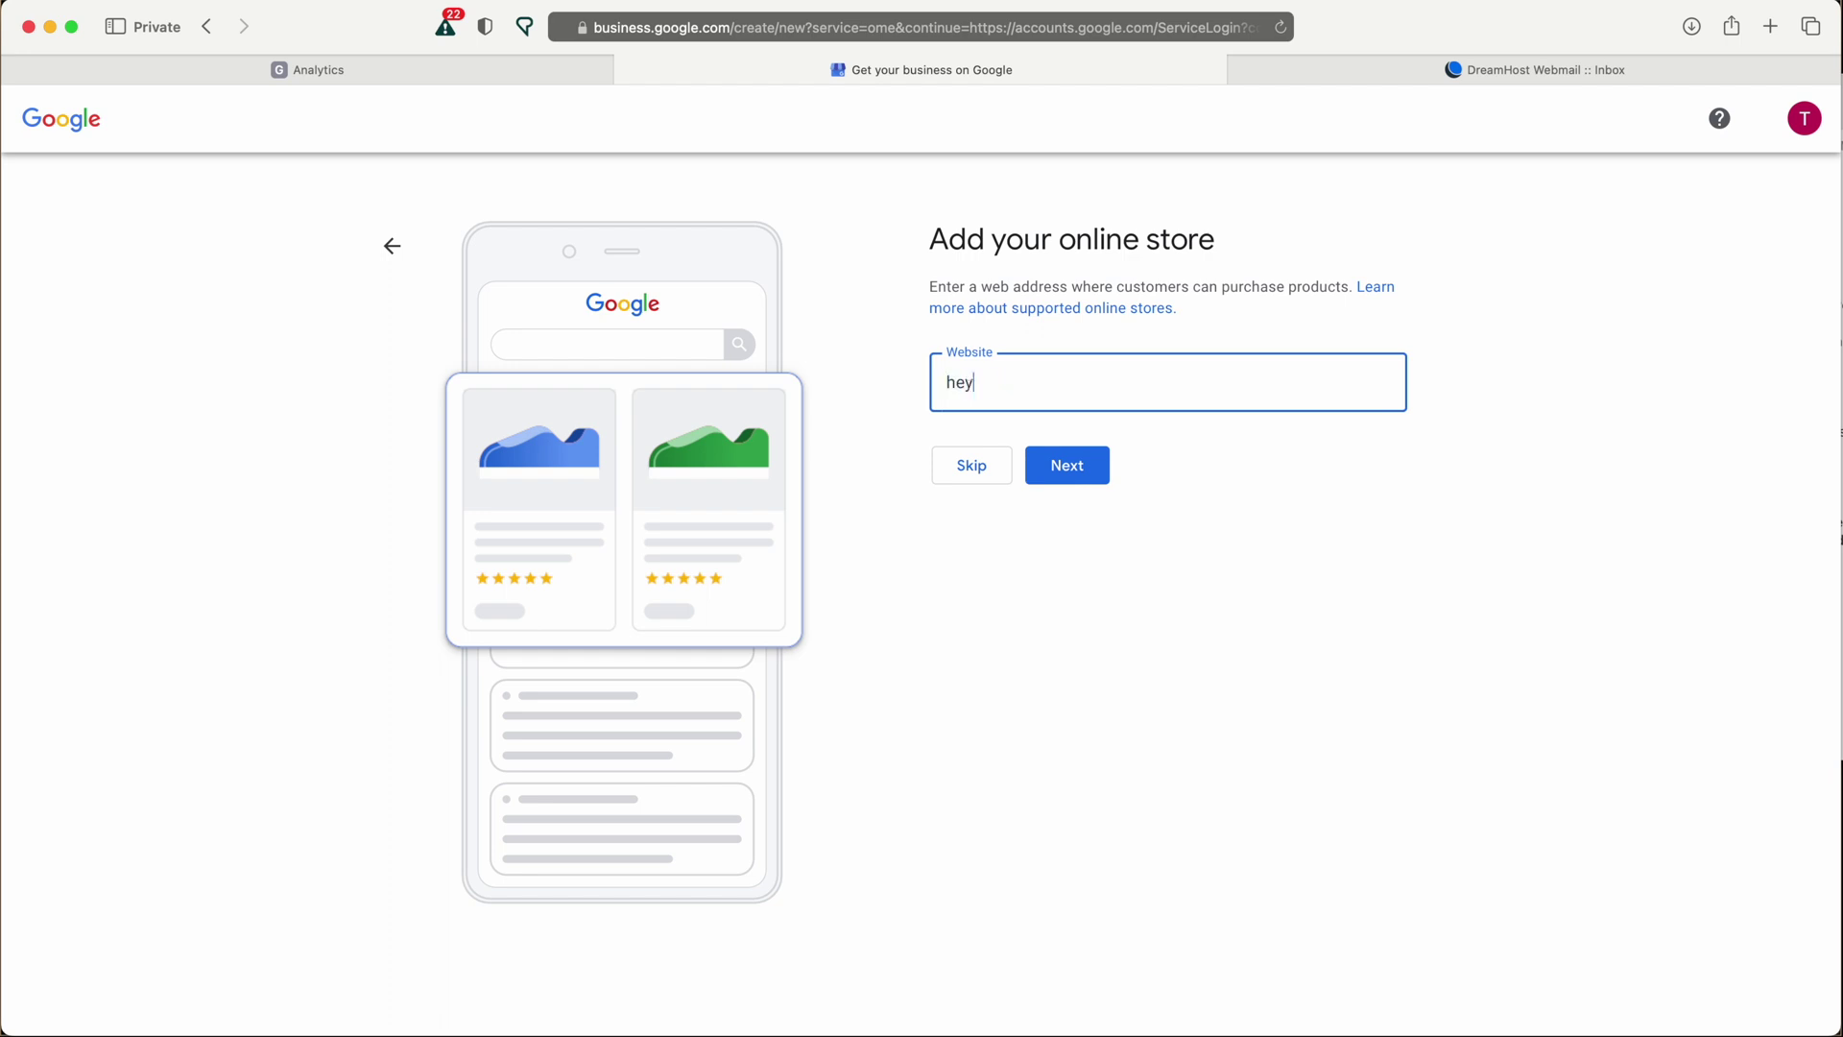
{"action": "type", "text": "notbad.com"}
{"action": "left_click", "coordinate": [1067, 465]}
{"action": "left_click", "coordinate": [1055, 383]}
{"action": "type", "text": "blog"}
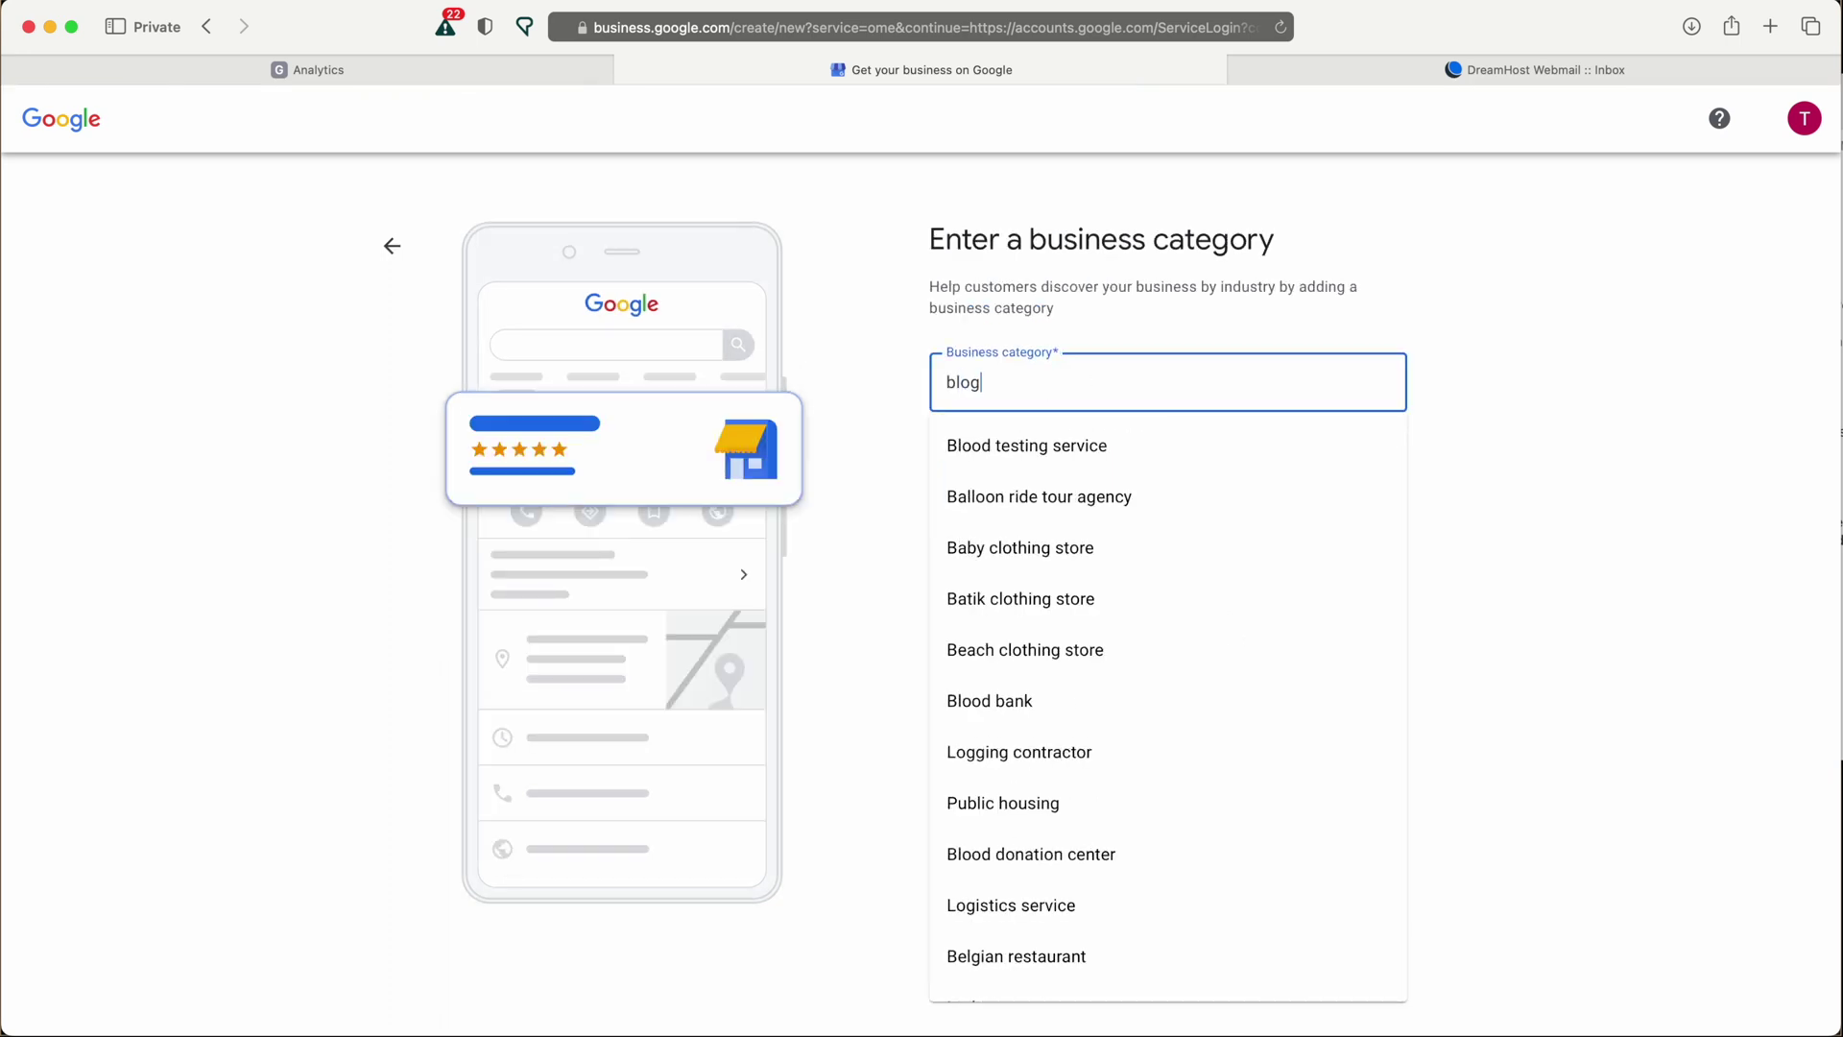
{"action": "scroll", "coordinate": [1114, 596], "scroll_direction": "down", "scroll_amount": 2}
{"action": "double_click", "coordinate": [1168, 391]}
{"action": "key", "text": "BackSpace"}
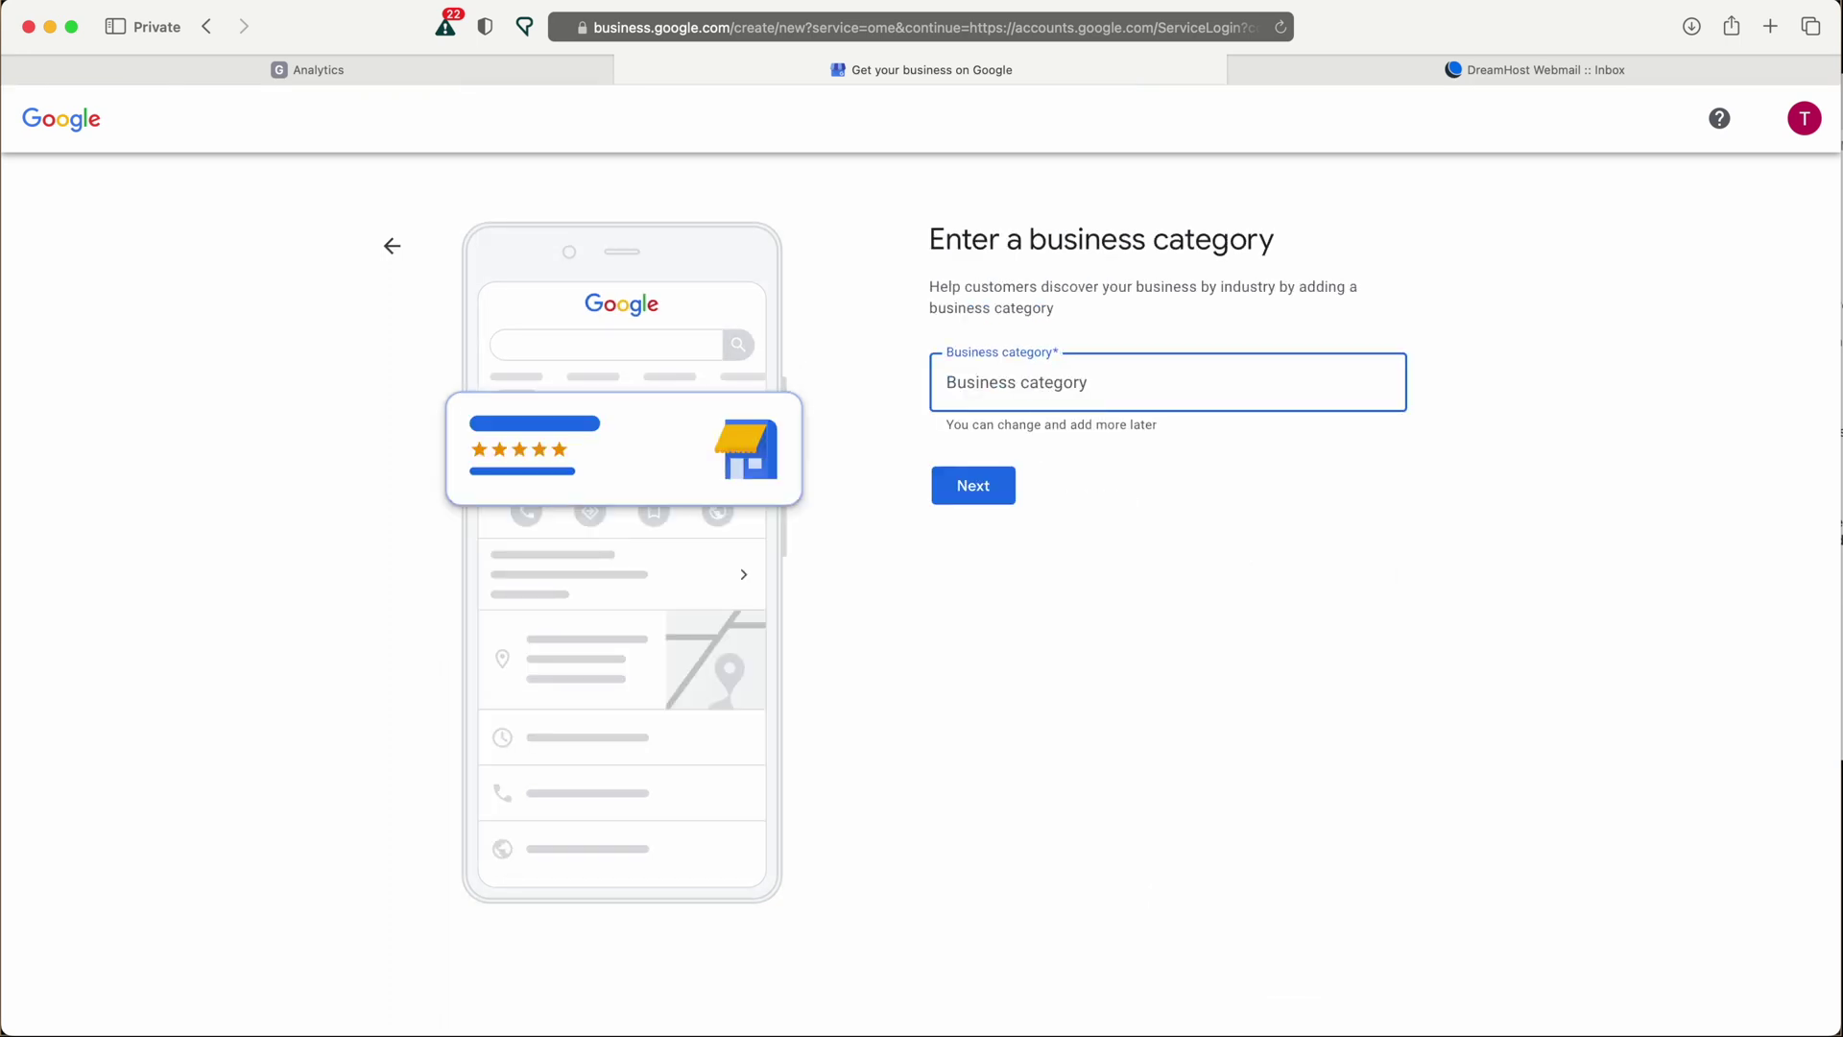
{"action": "type", "text": "Website"}
{"action": "left_click", "coordinate": [904, 27]}
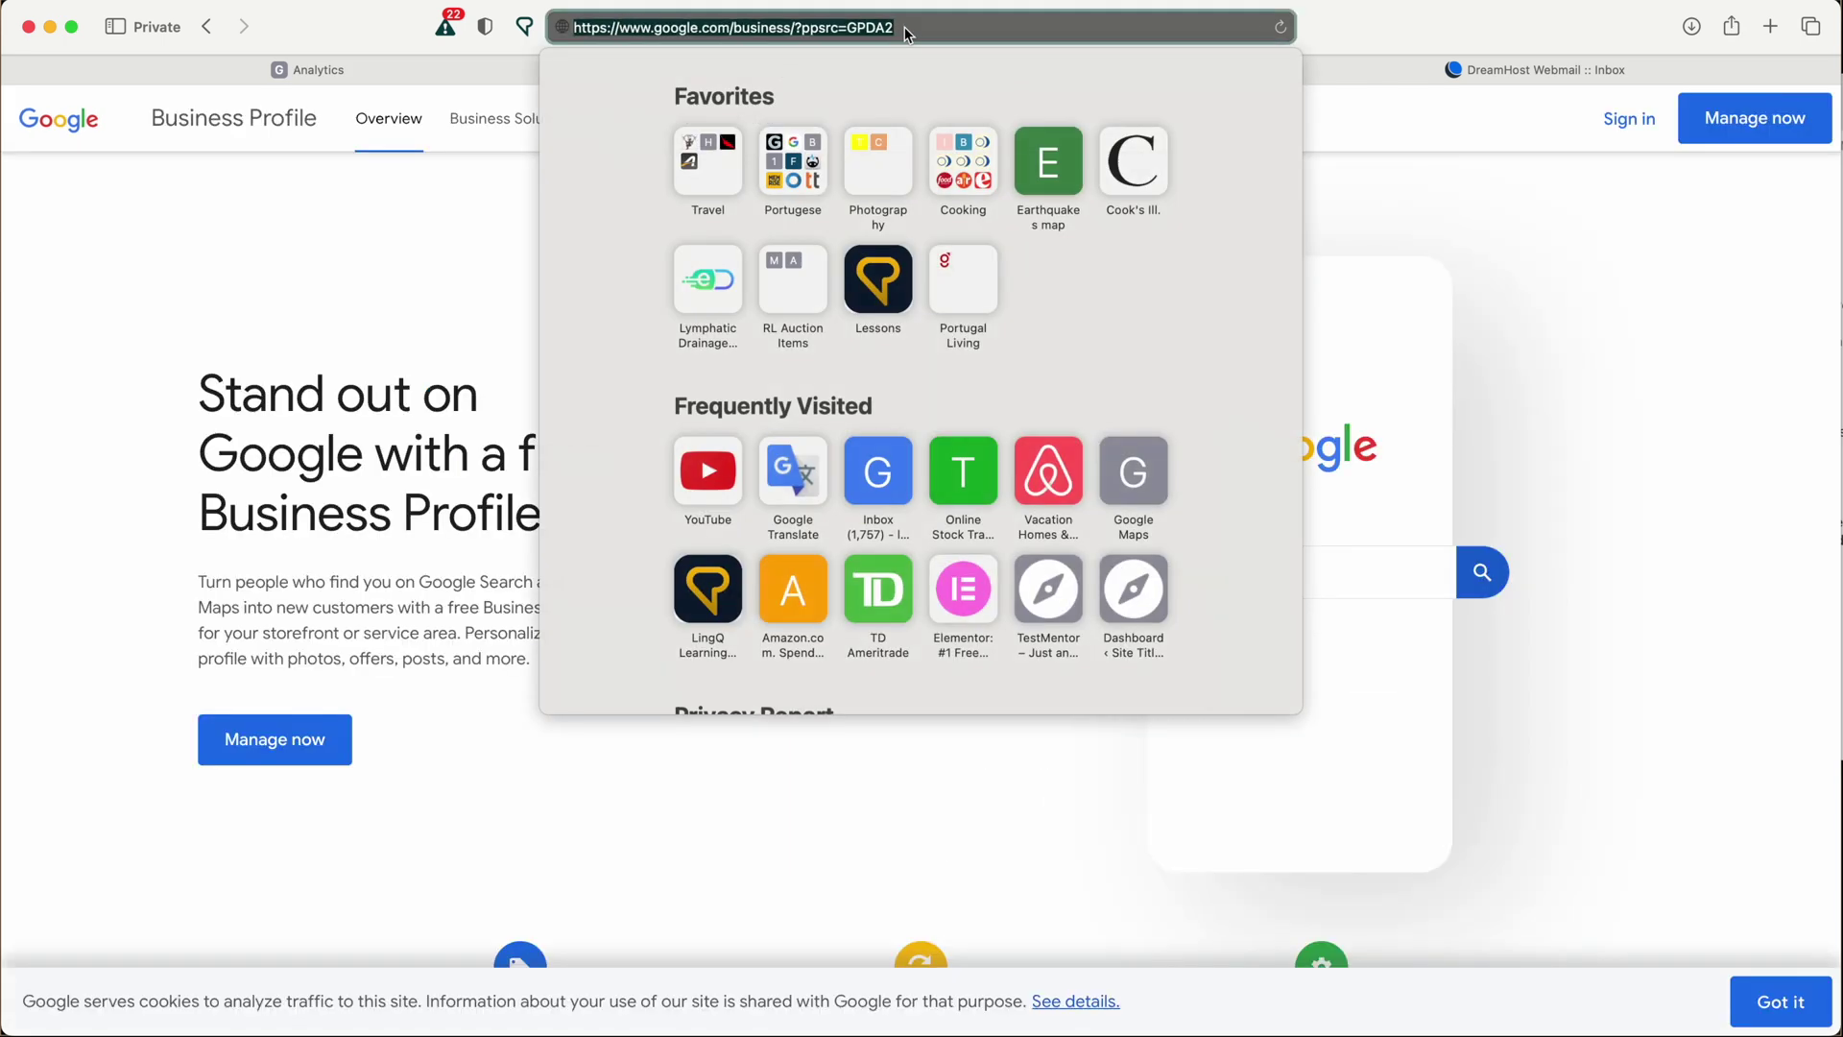
Open Google Analytics, start measuring, and name the new account 'Hey Not Bad'.
{"action": "type", "text": "analytics.google.com"}
{"action": "key", "text": "Return"}
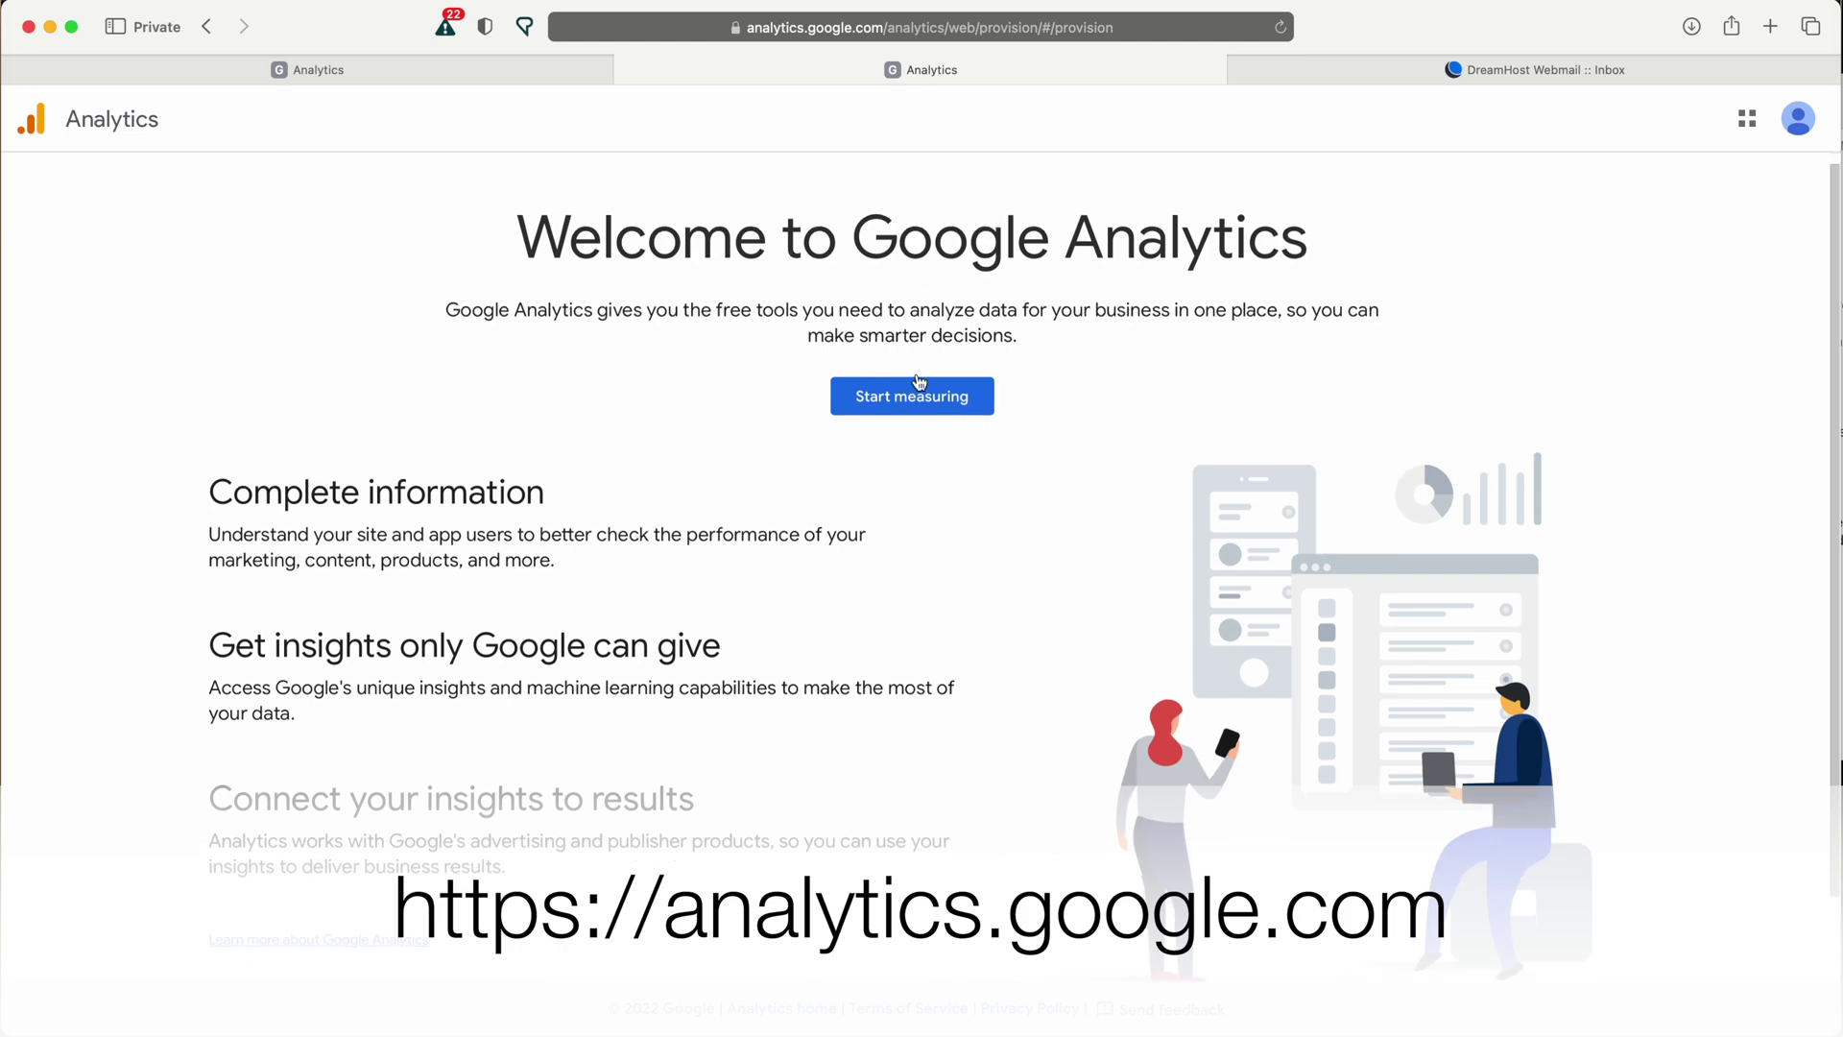
{"action": "left_click", "coordinate": [911, 407]}
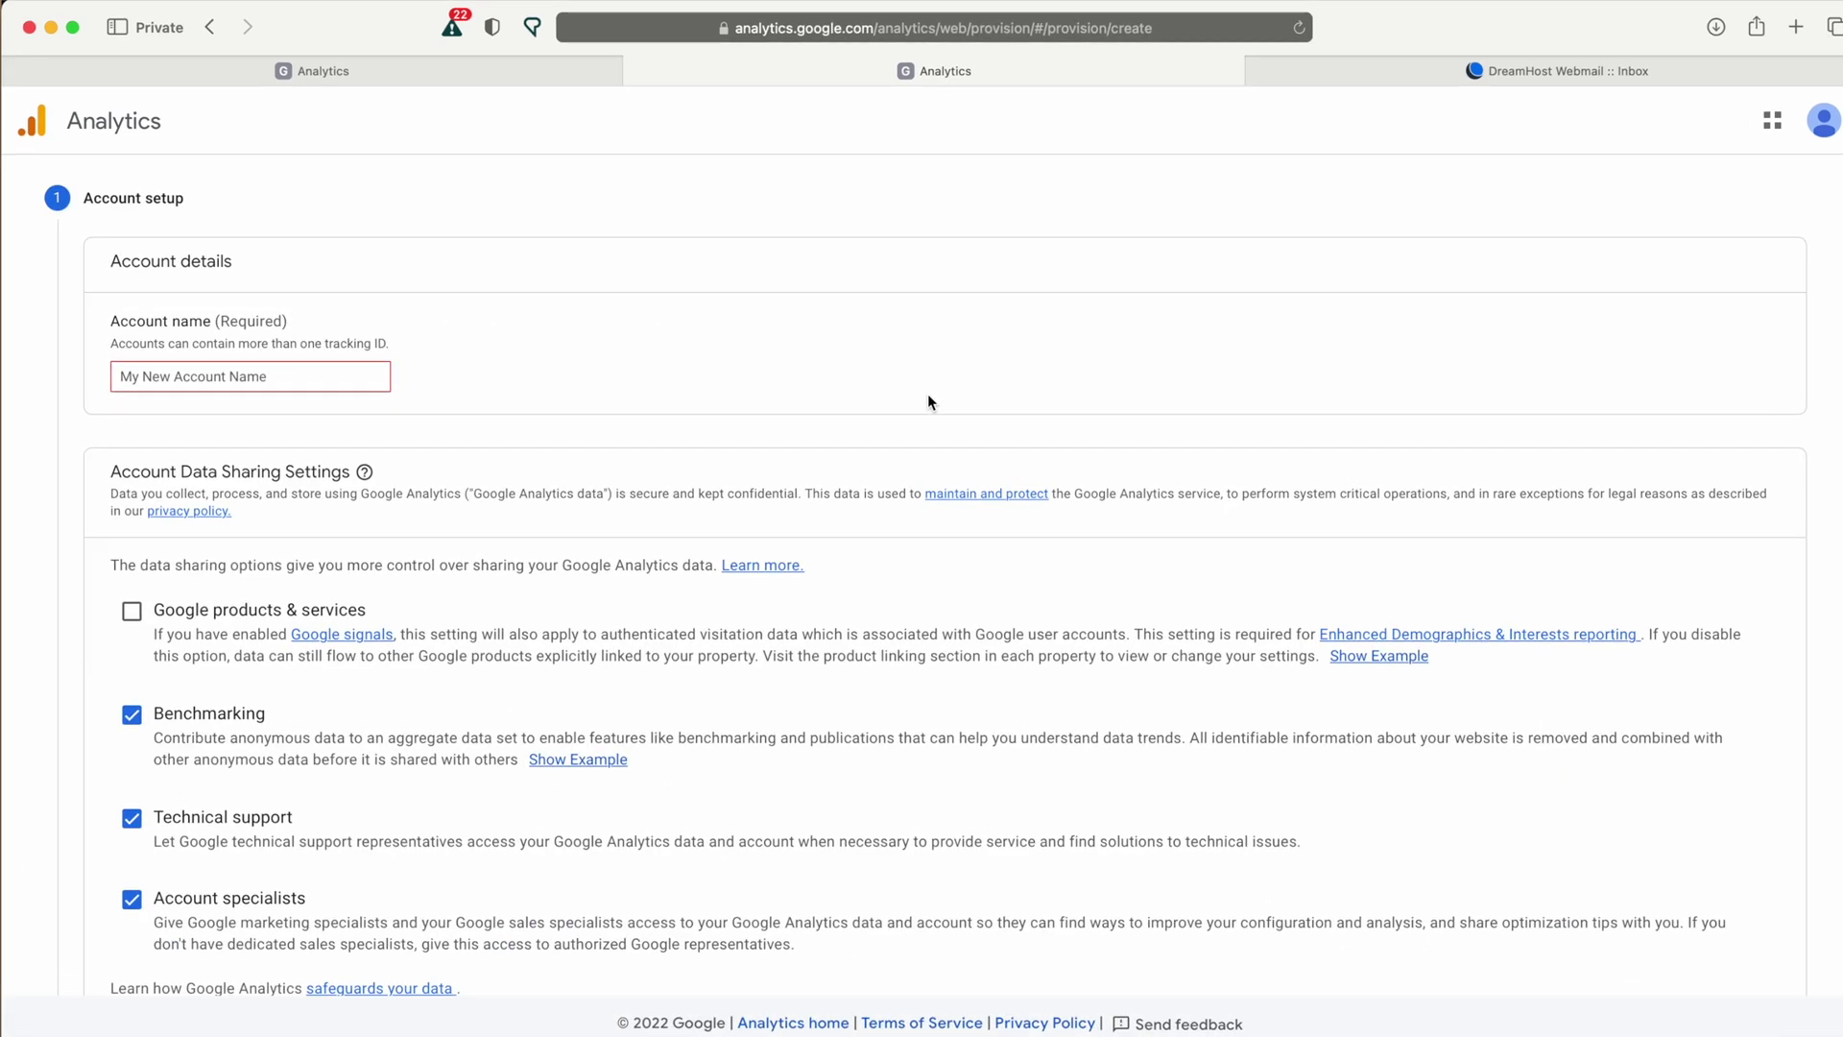
{"action": "left_click", "coordinate": [377, 490]}
{"action": "type", "text": "Hey Not Bad"}
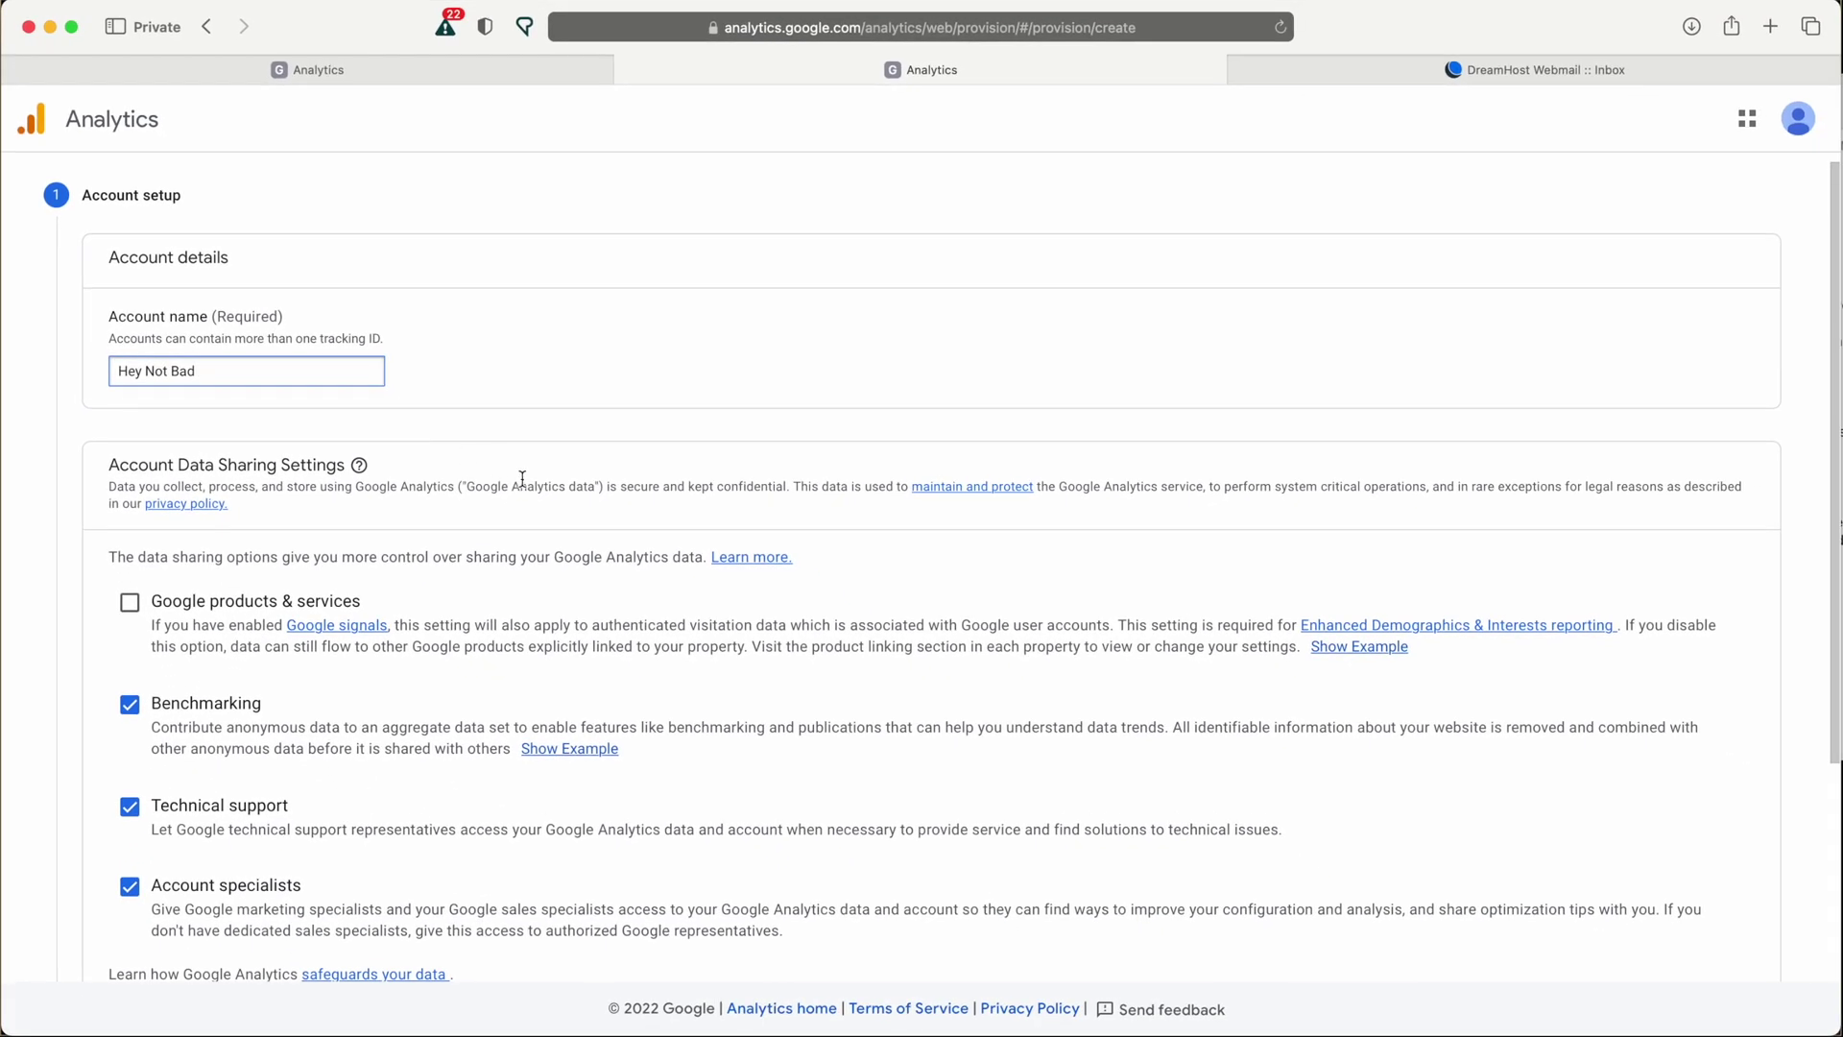
{"action": "scroll", "coordinate": [526, 508], "scroll_direction": "down", "scroll_amount": 1}
{"action": "left_click", "coordinate": [142, 939]}
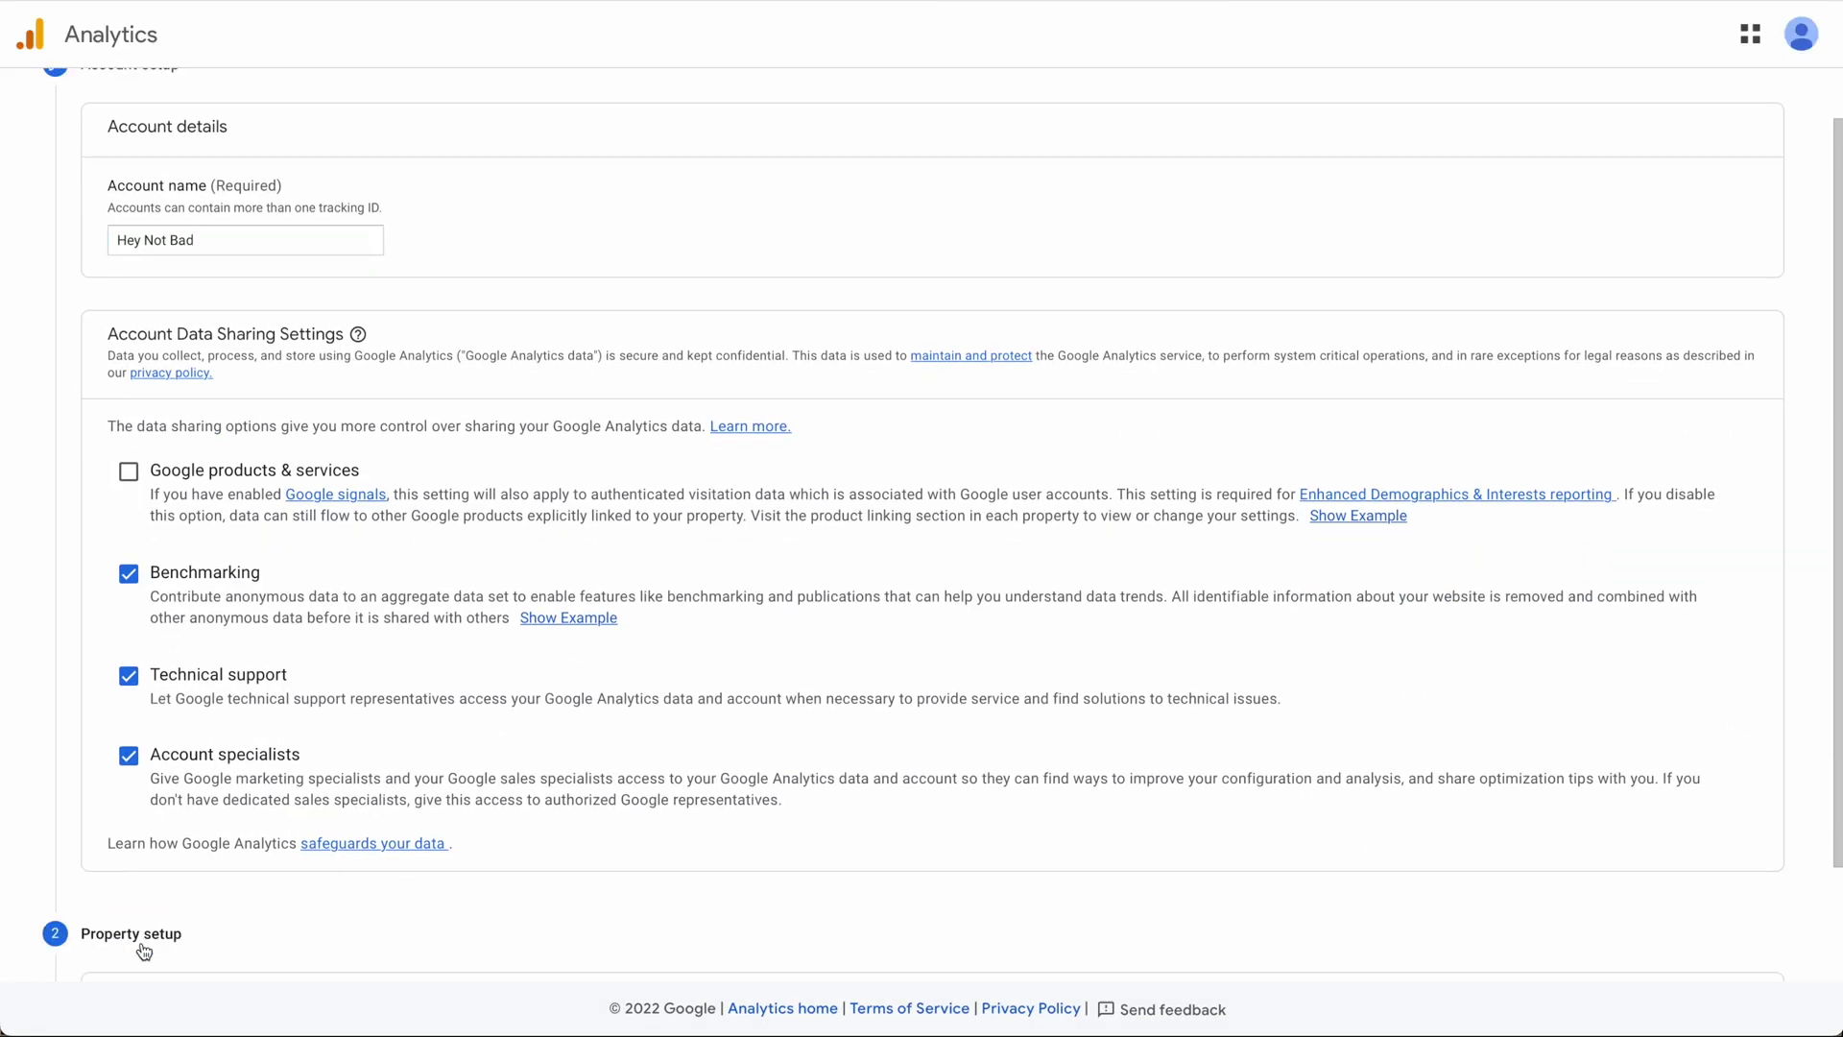
Name the property 'Hey Not Bad Website' and continue to the business information step.
{"action": "left_click", "coordinate": [311, 431]}
{"action": "type", "text": "Hey Not Bad"}
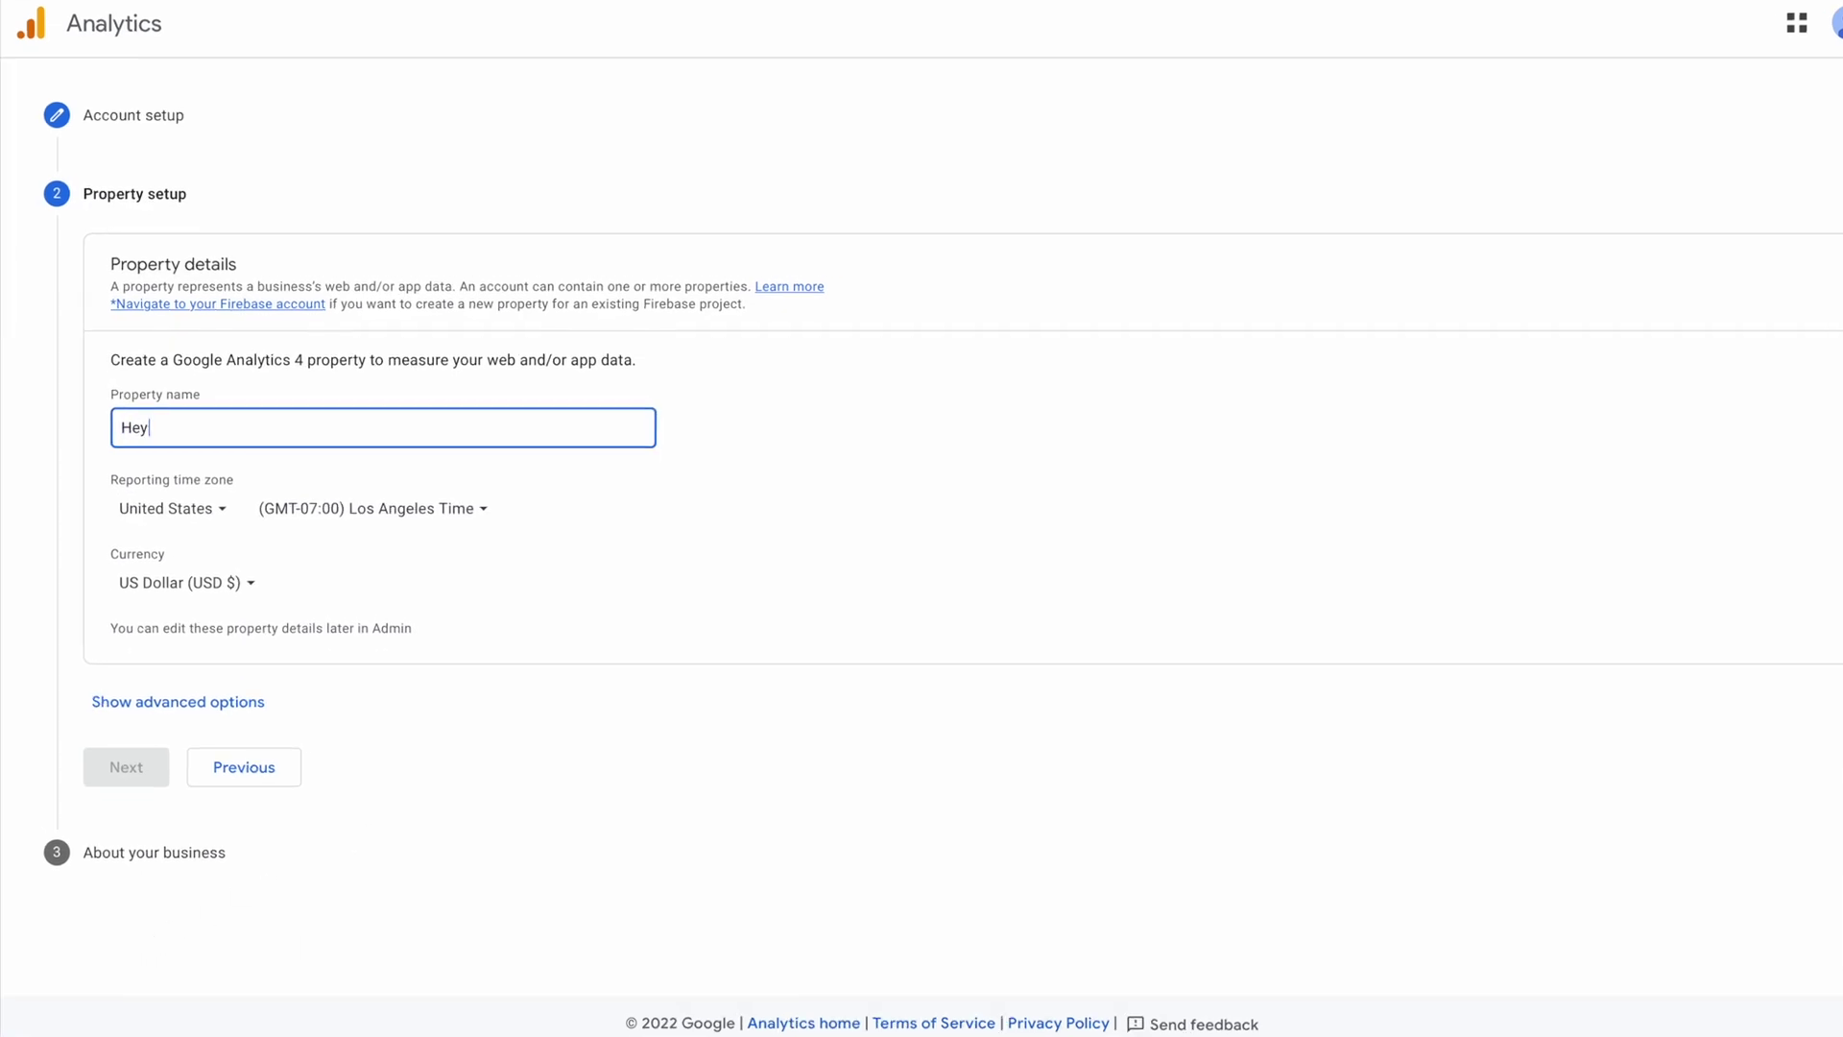
{"action": "type", "text": " Website"}
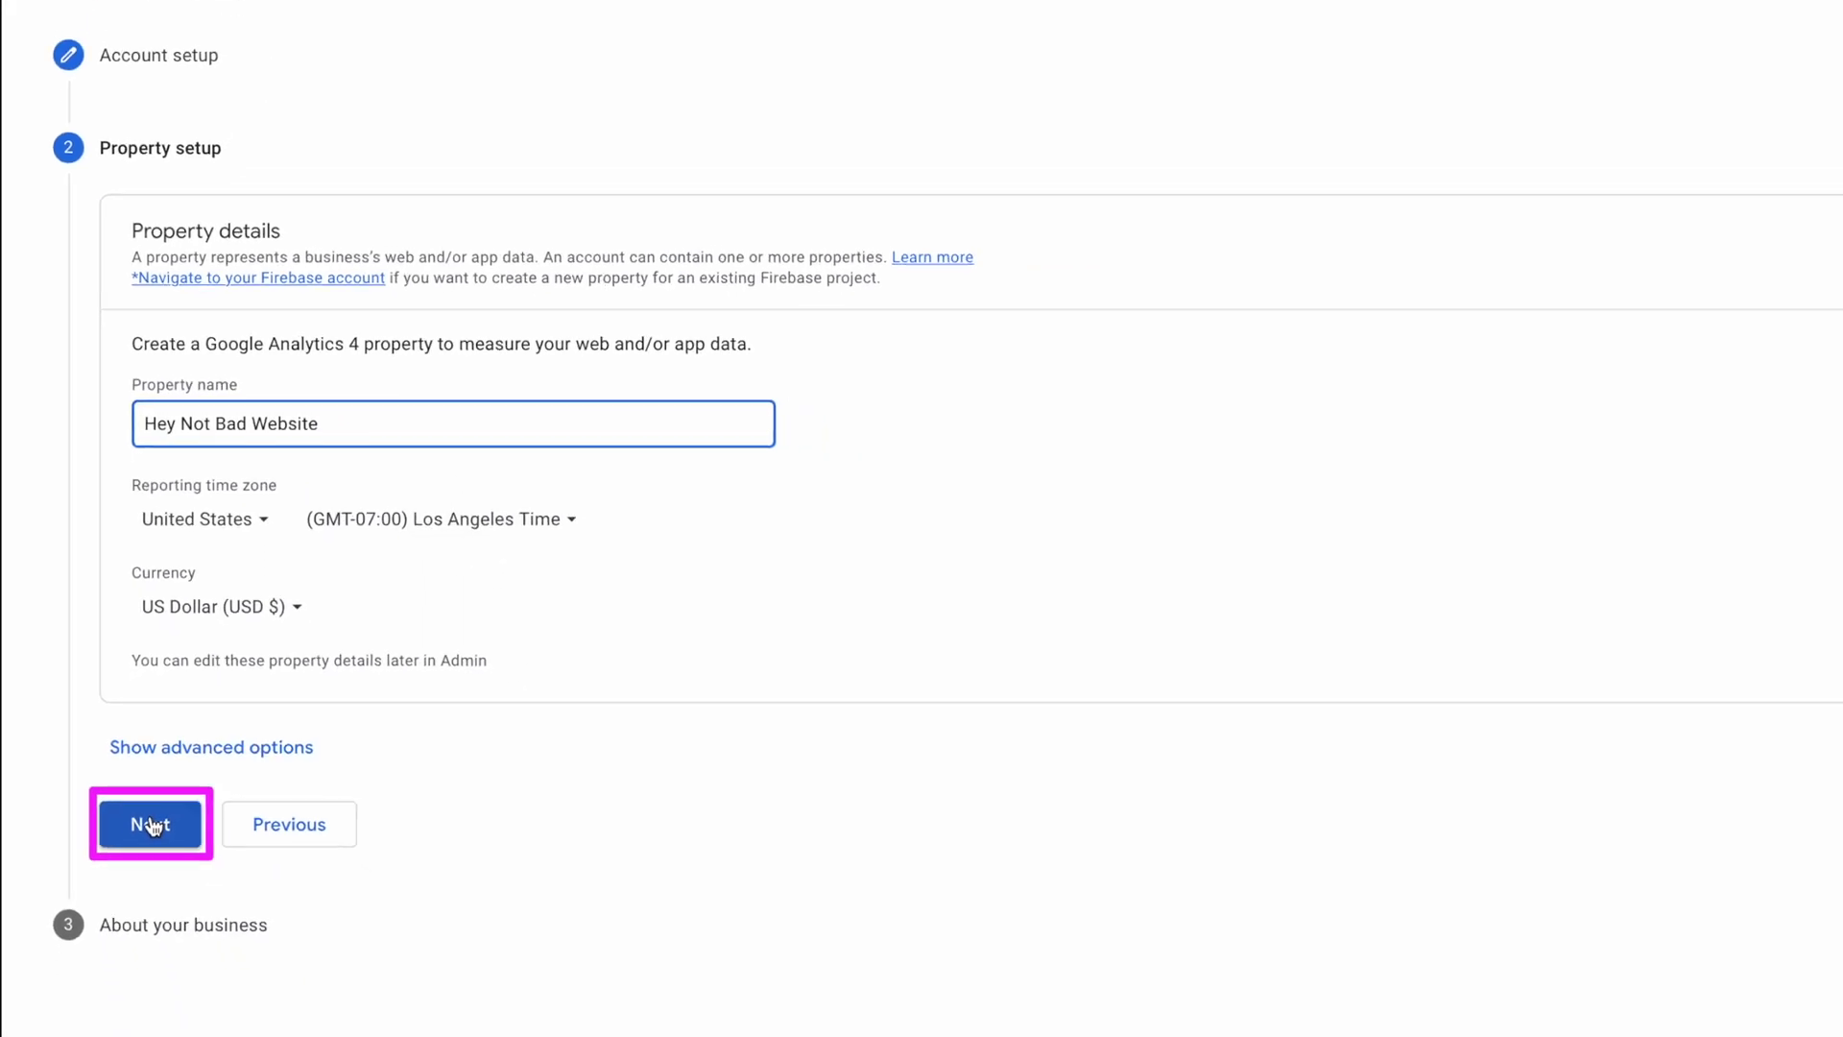
{"action": "left_click", "coordinate": [151, 826]}
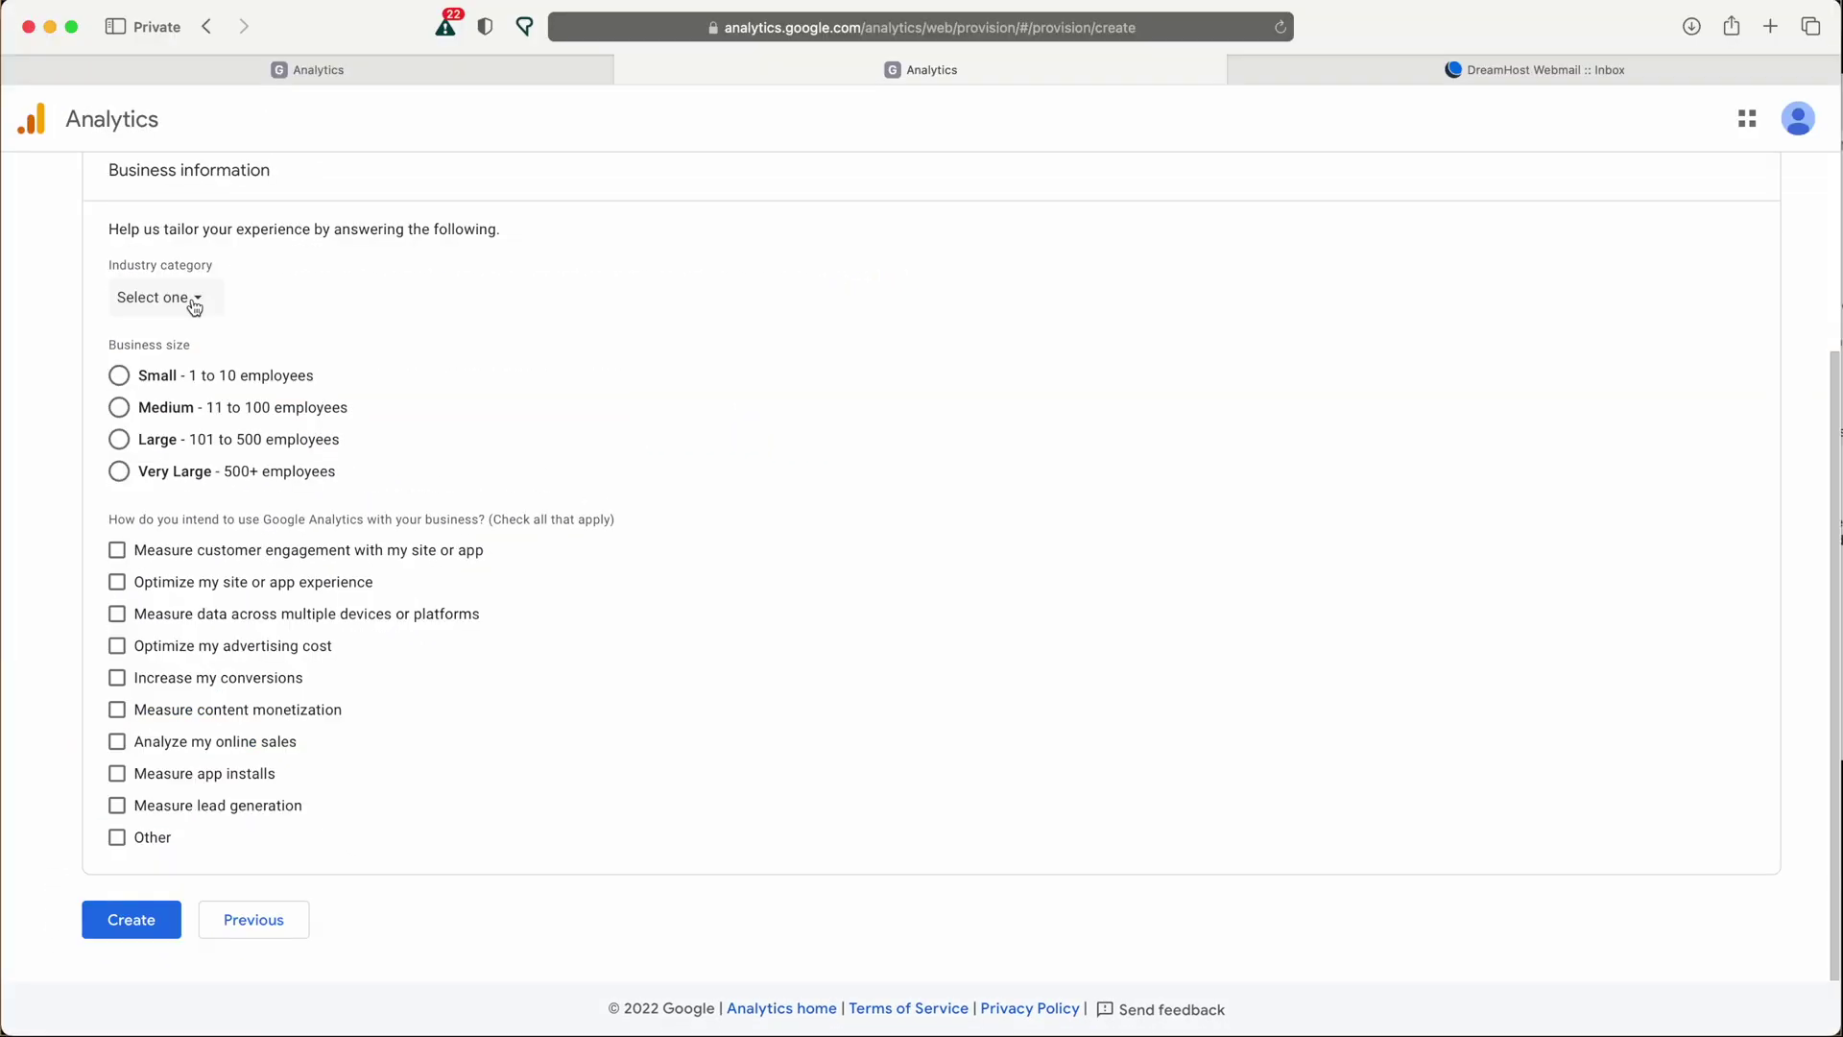
Create the account, accepting both the GDPR and Measurement Controller-Controller data protection terms.
{"action": "left_click", "coordinate": [144, 927]}
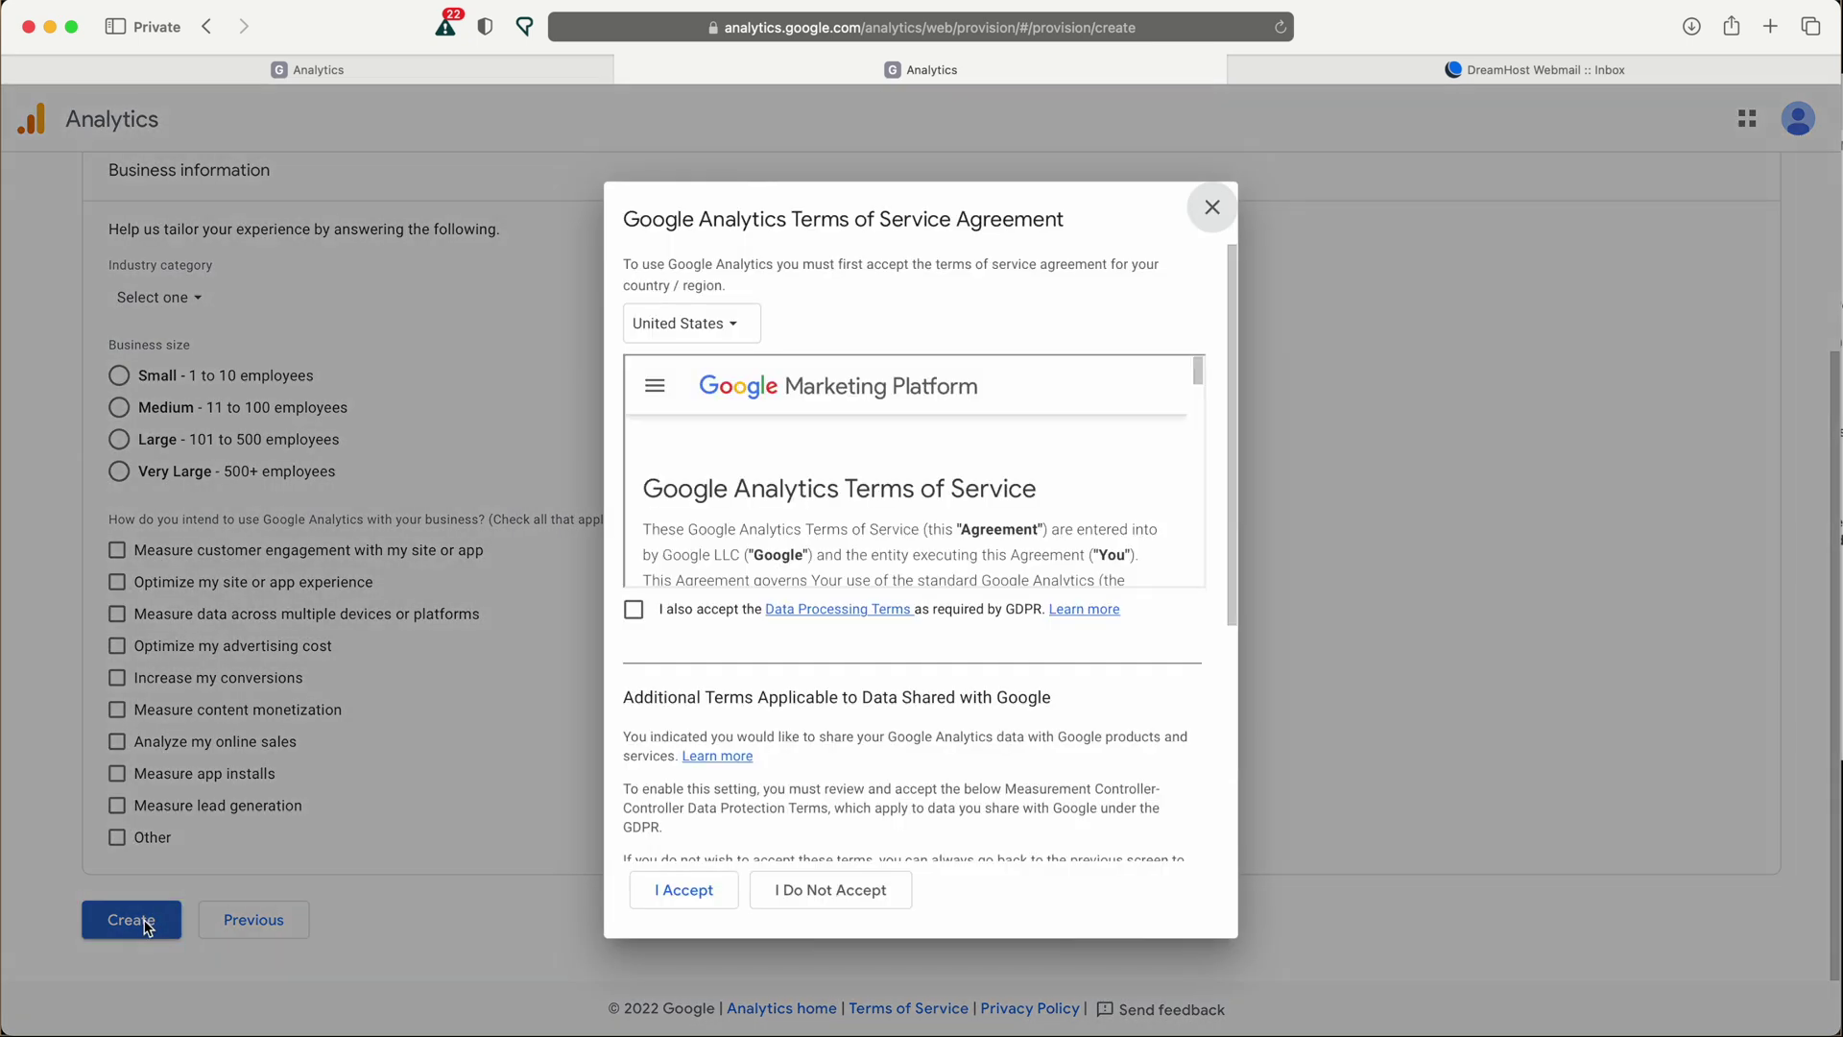
{"action": "left_click", "coordinate": [633, 609]}
{"action": "scroll", "coordinate": [881, 683], "scroll_direction": "down", "scroll_amount": 2}
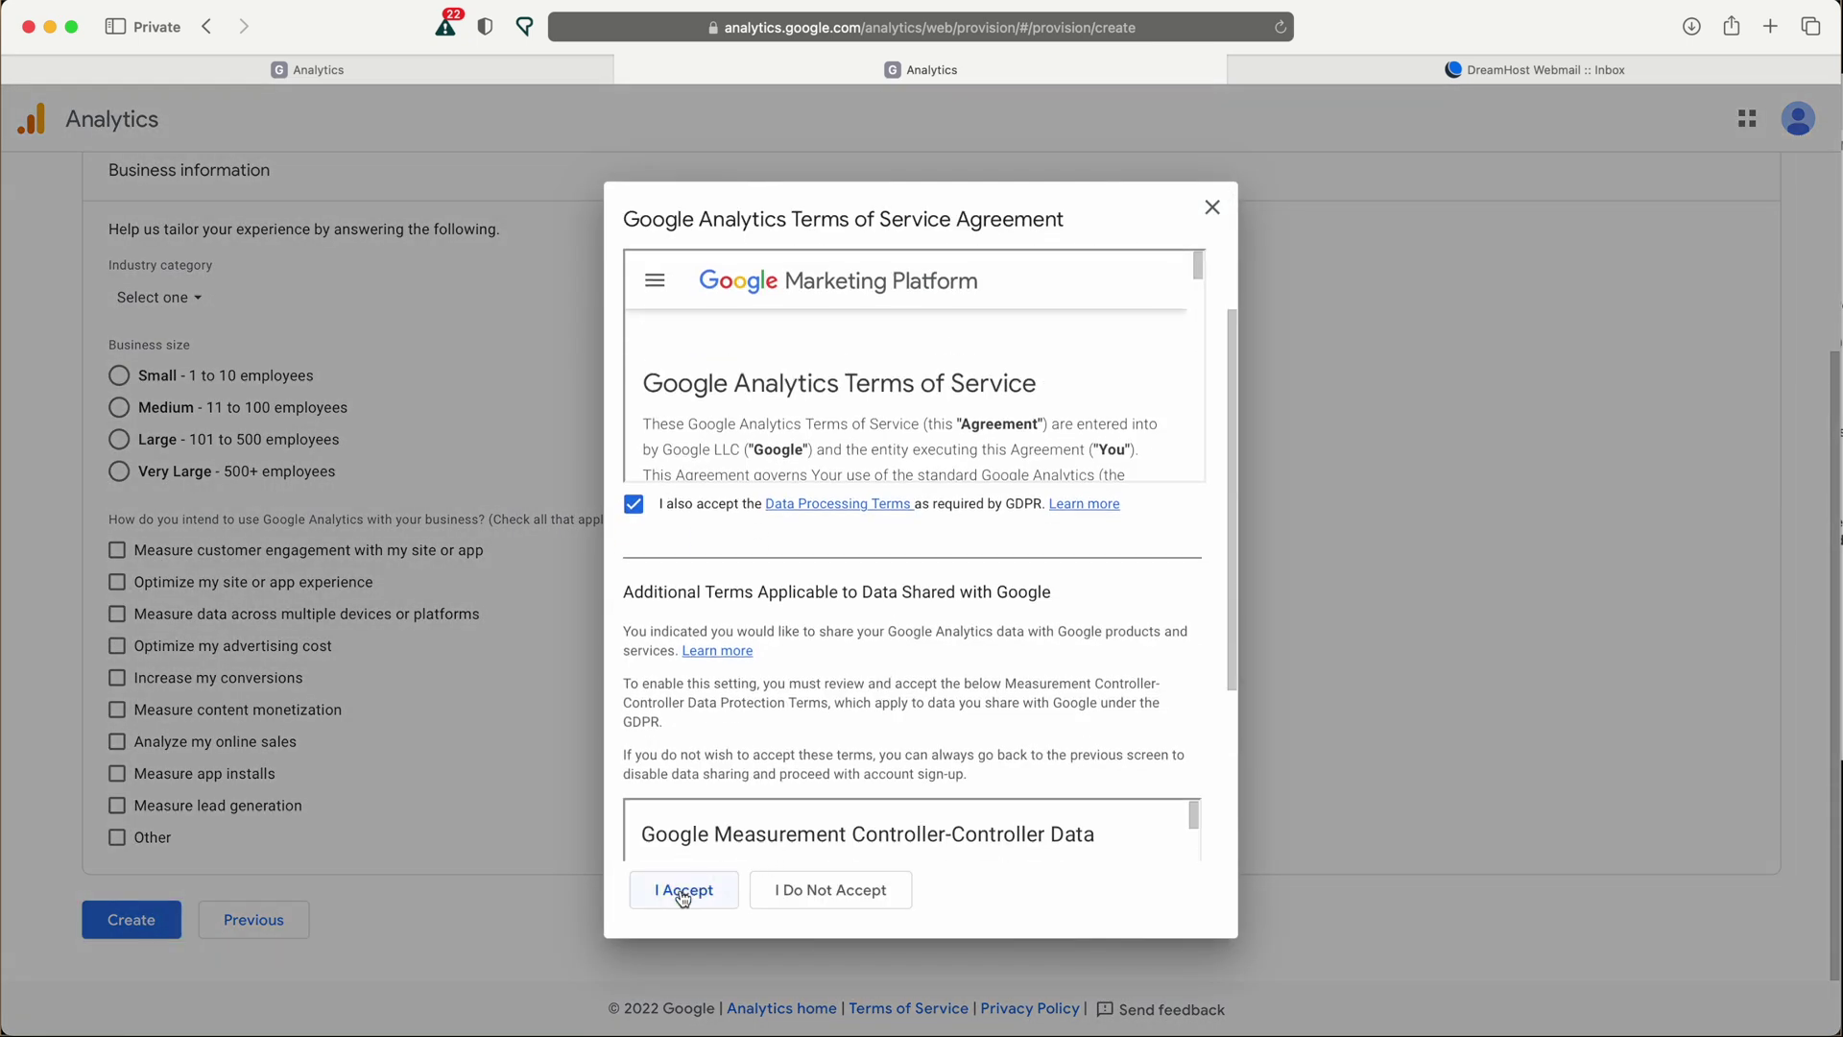
{"action": "scroll", "coordinate": [872, 706], "scroll_direction": "down", "scroll_amount": 5}
{"action": "left_click", "coordinate": [643, 758]}
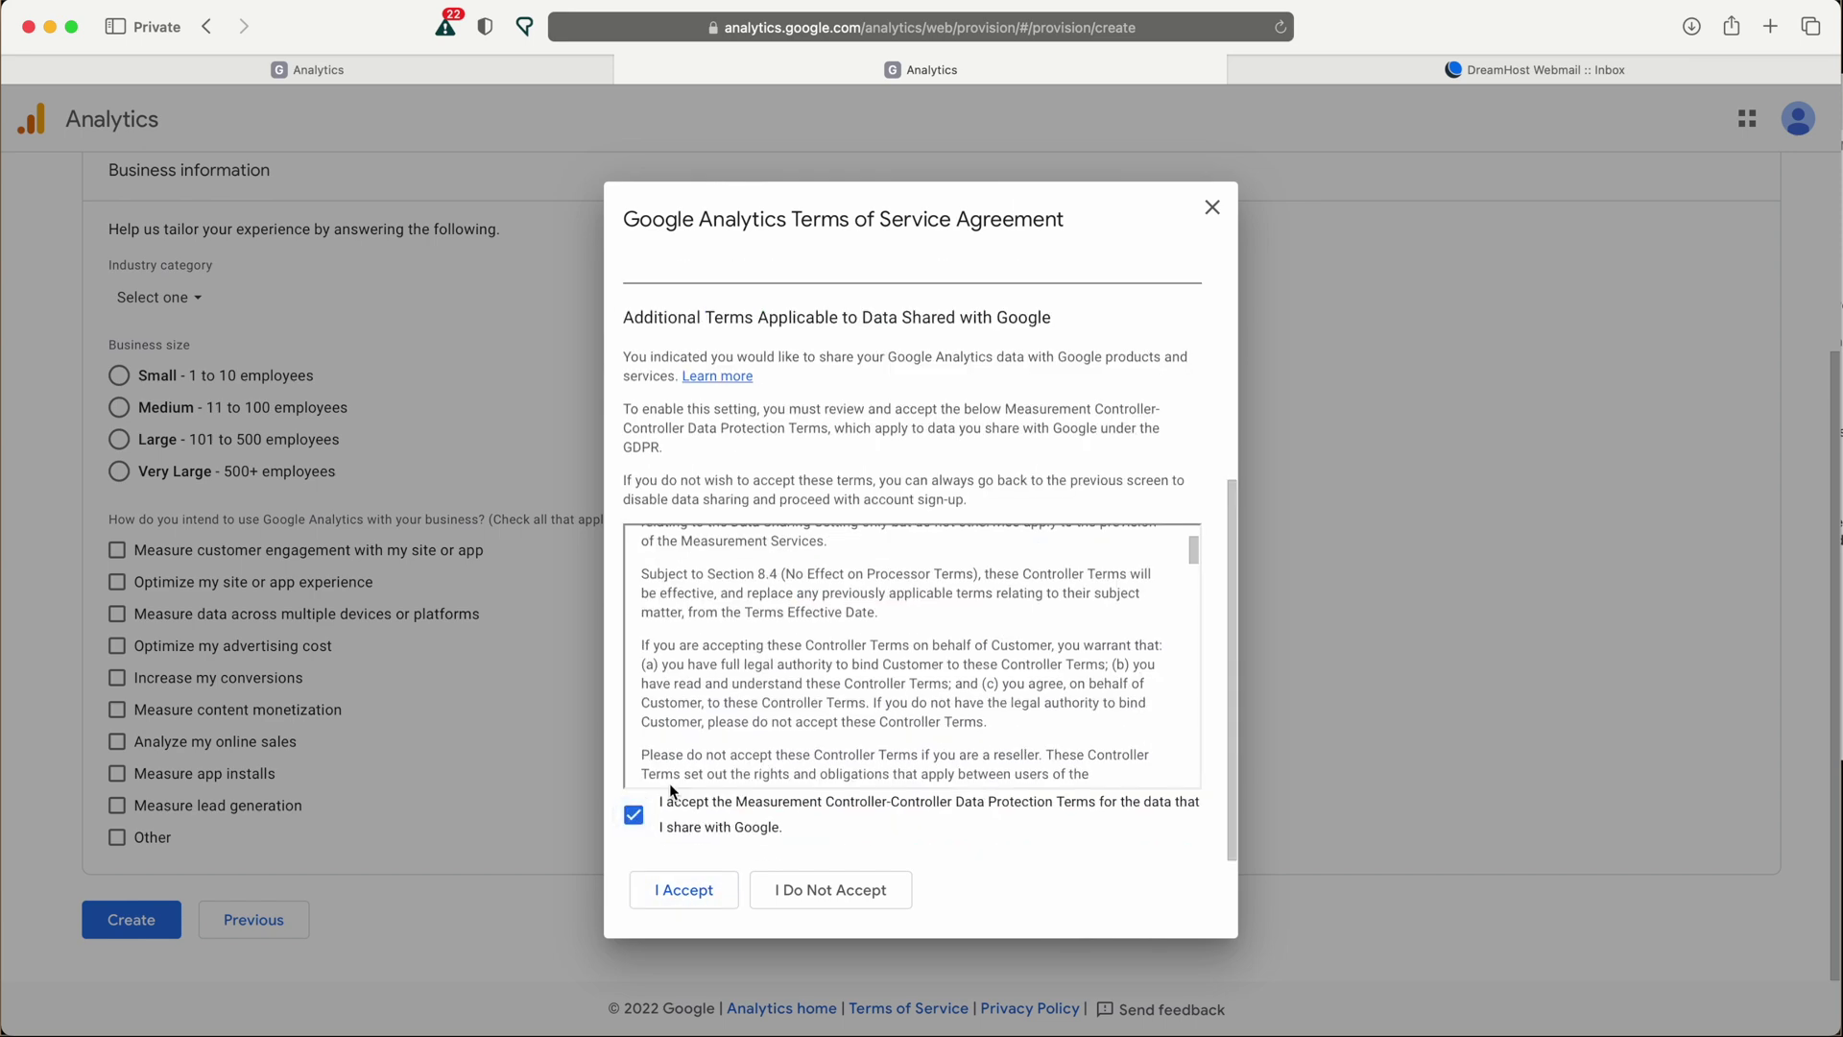
{"action": "left_click", "coordinate": [684, 889]}
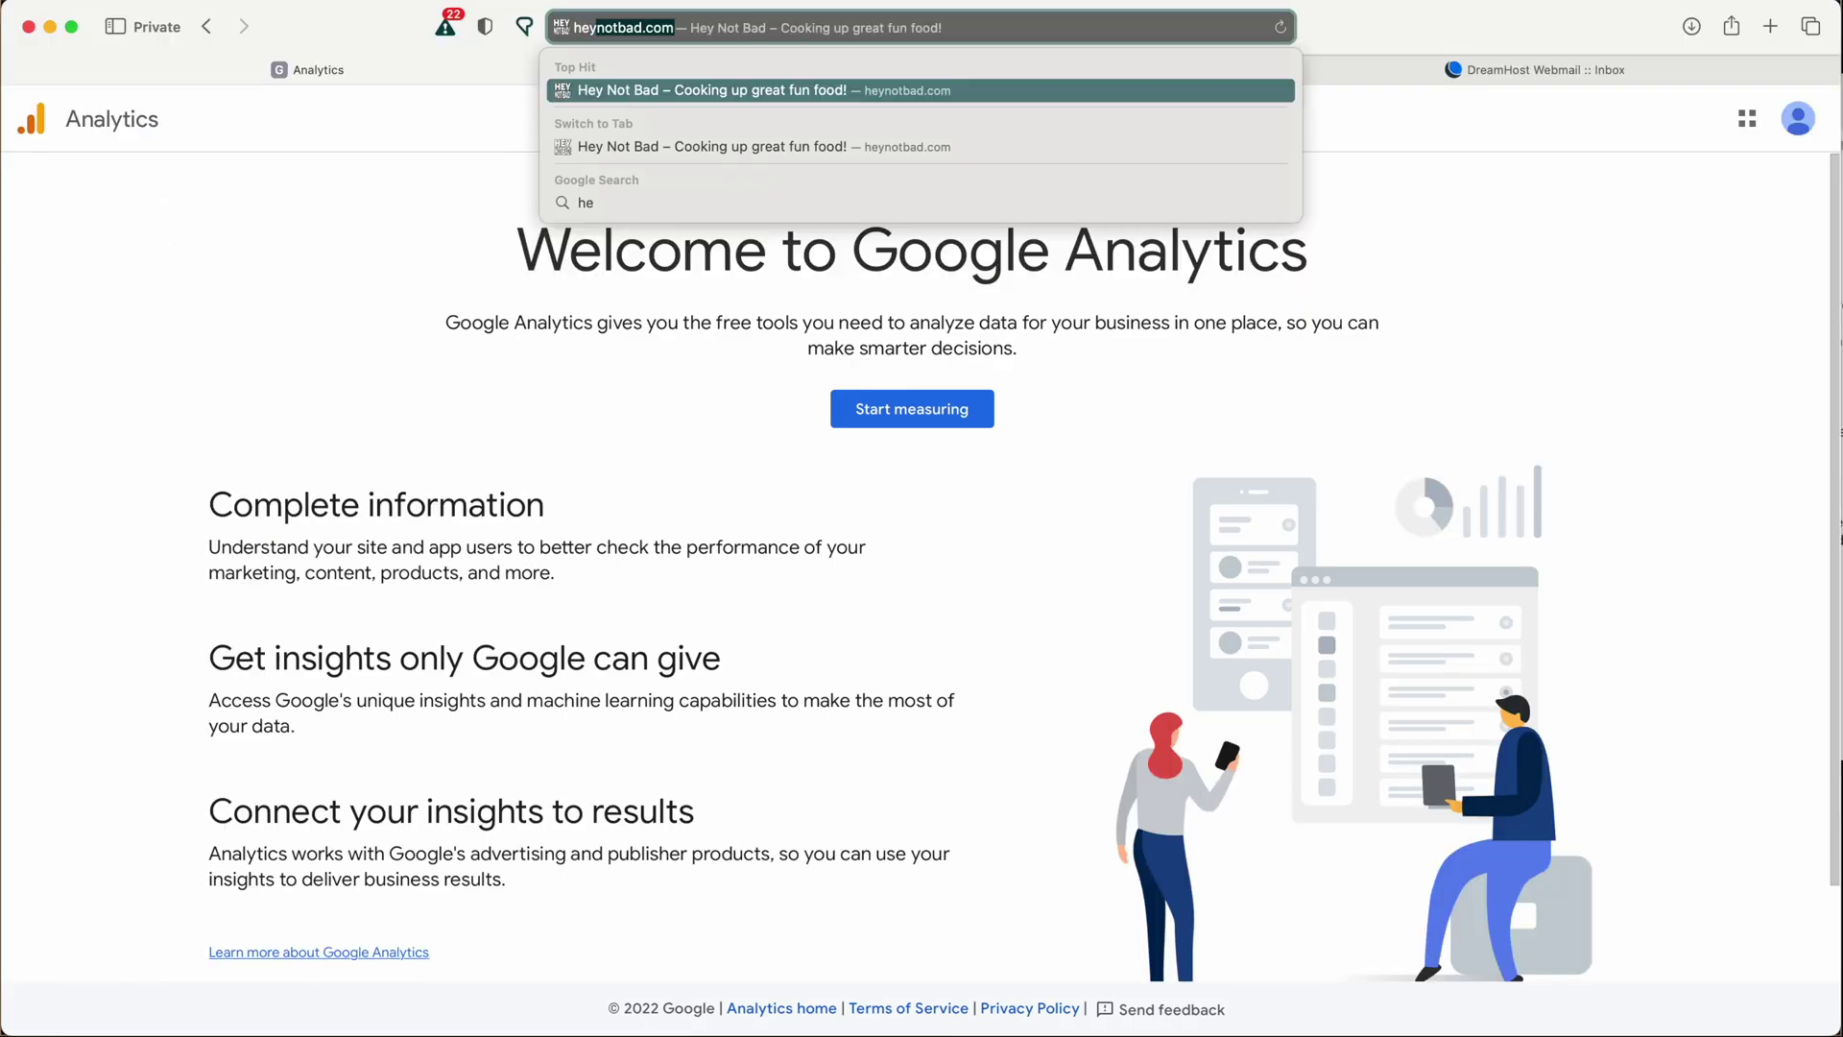
{"action": "key", "text": "Return"}
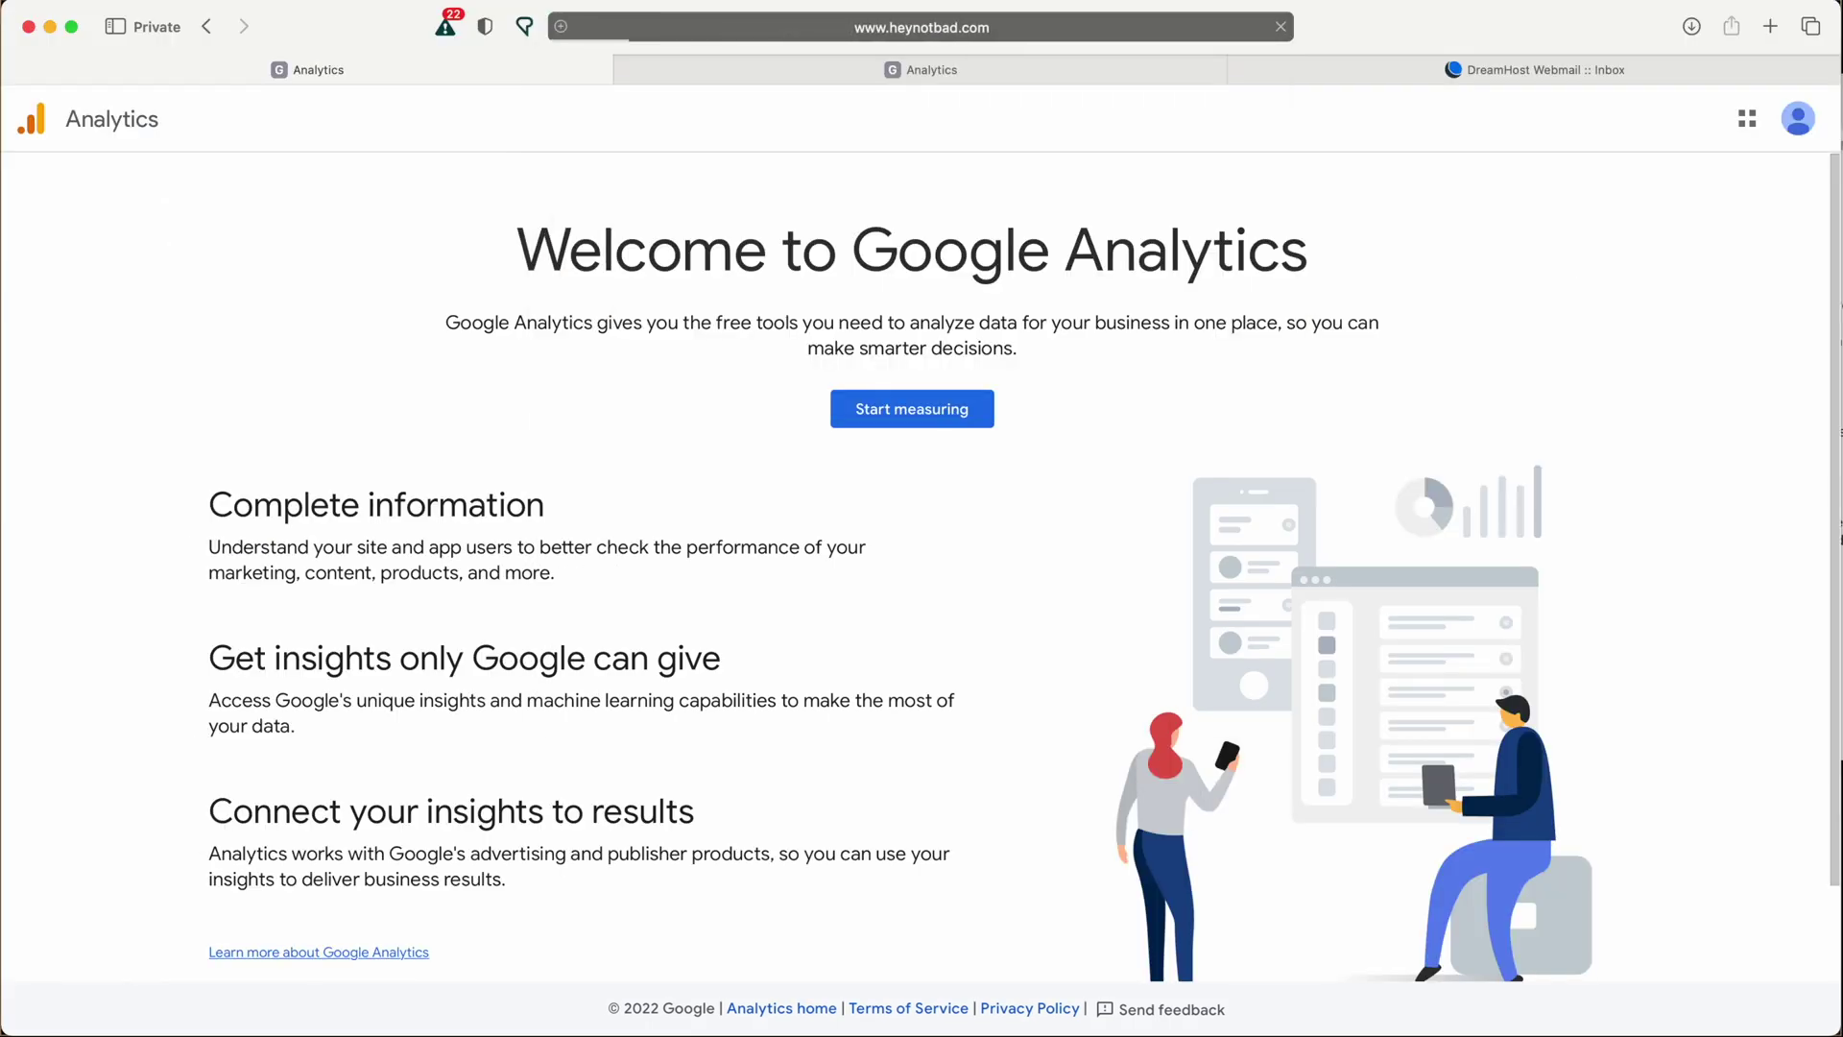
Append /wp-admin to the heynotbad.com address to reach the WordPress login page.
{"action": "left_click", "coordinate": [1020, 30]}
{"action": "left_click", "coordinate": [1030, 32]}
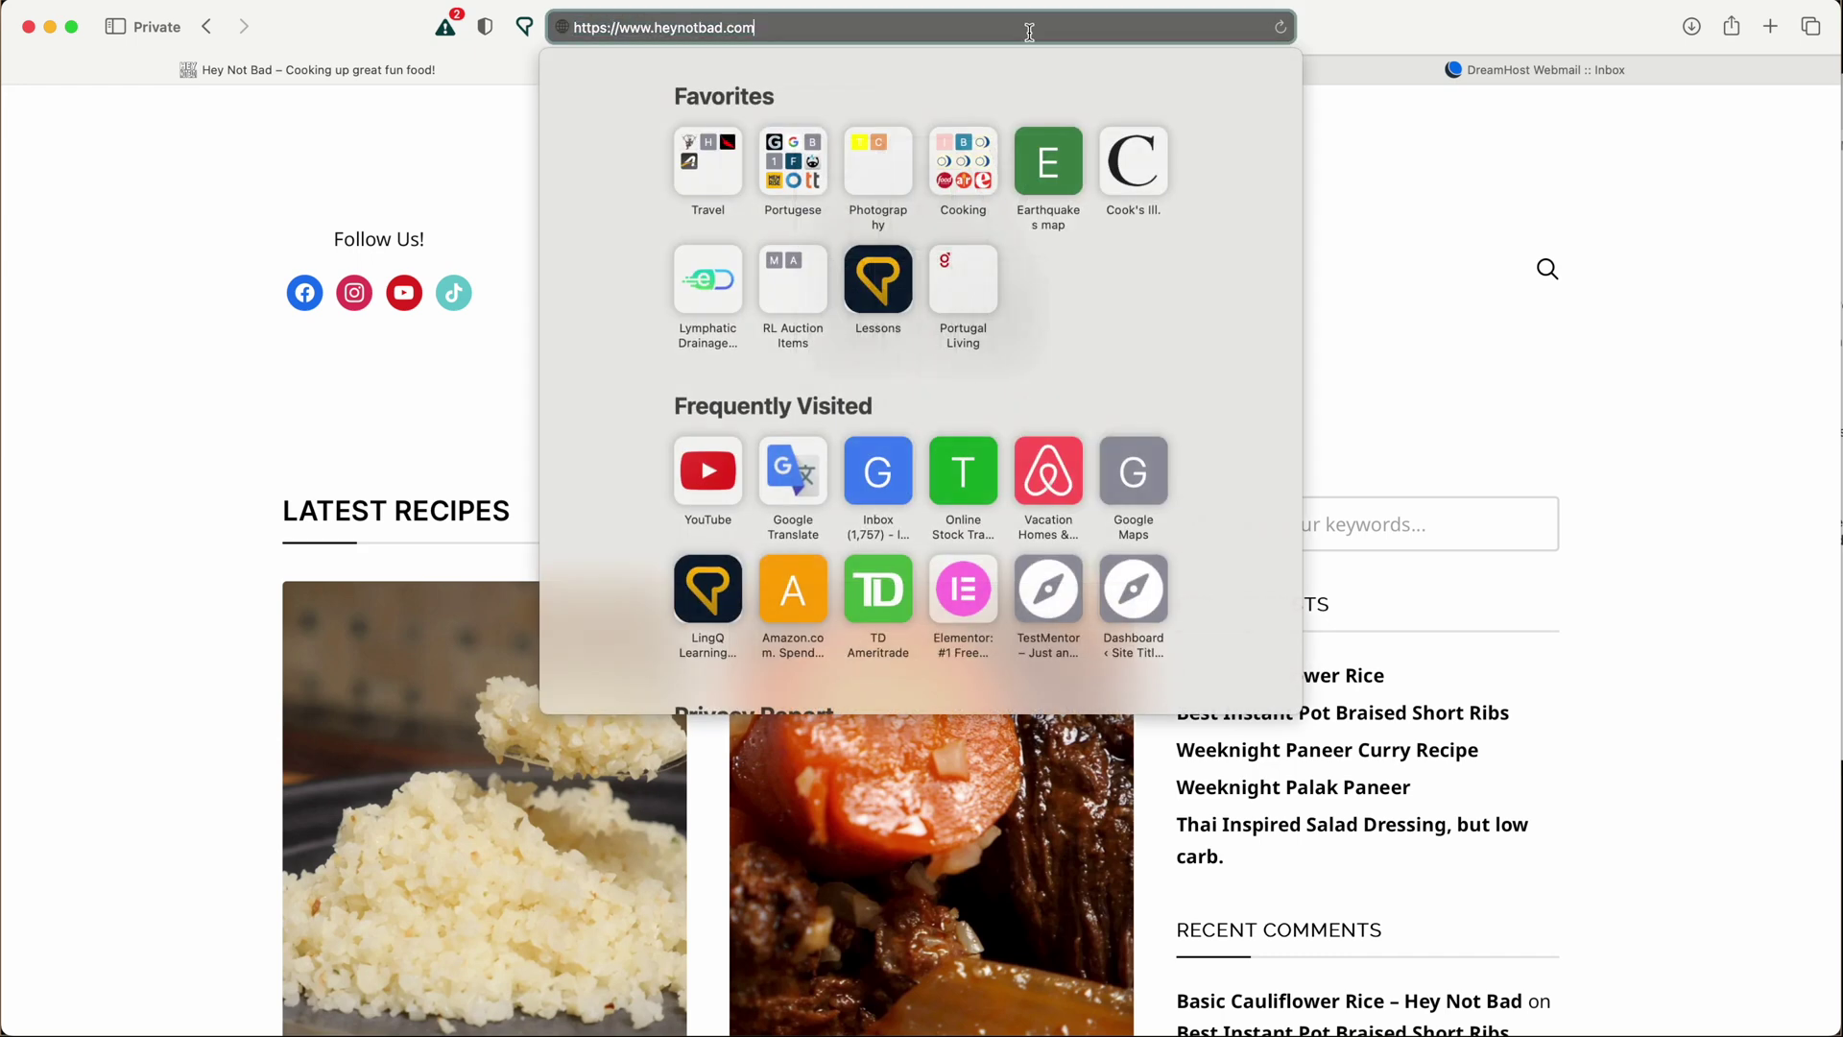
{"action": "type", "text": "/"}
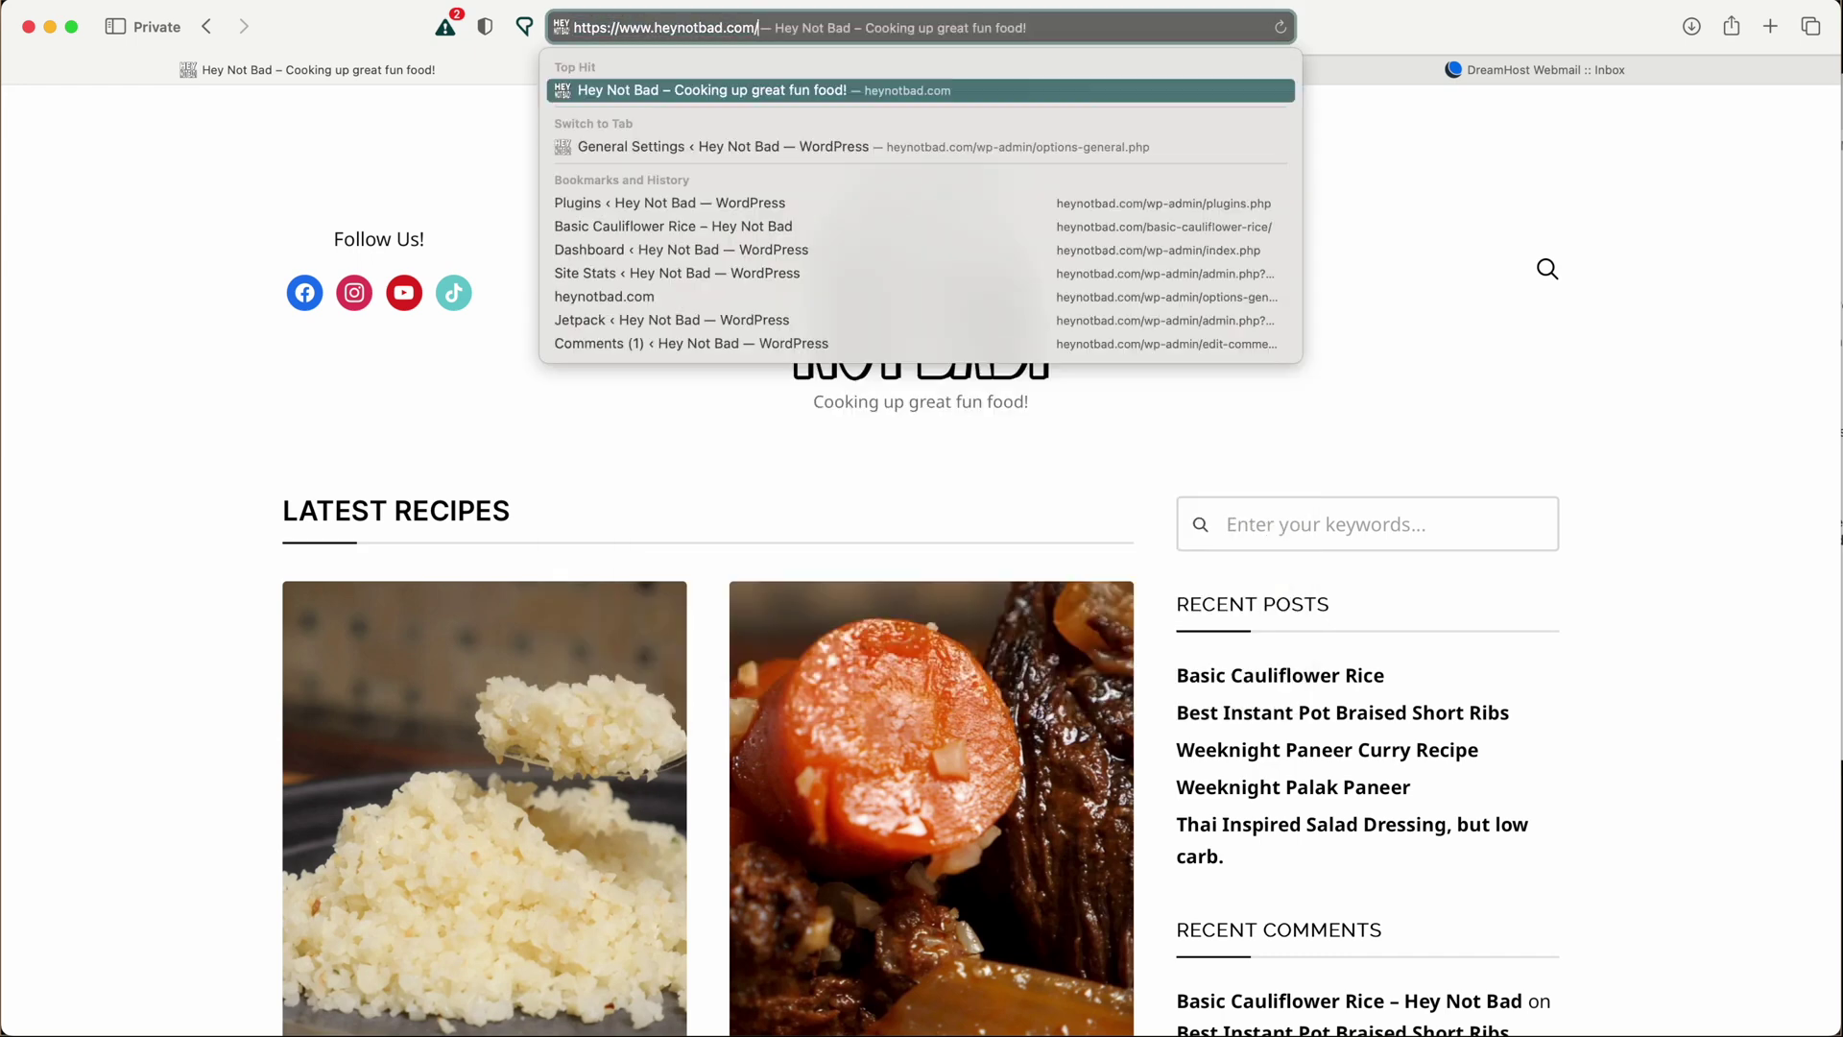
{"action": "type", "text": "wp"}
{"action": "key", "text": "Return"}
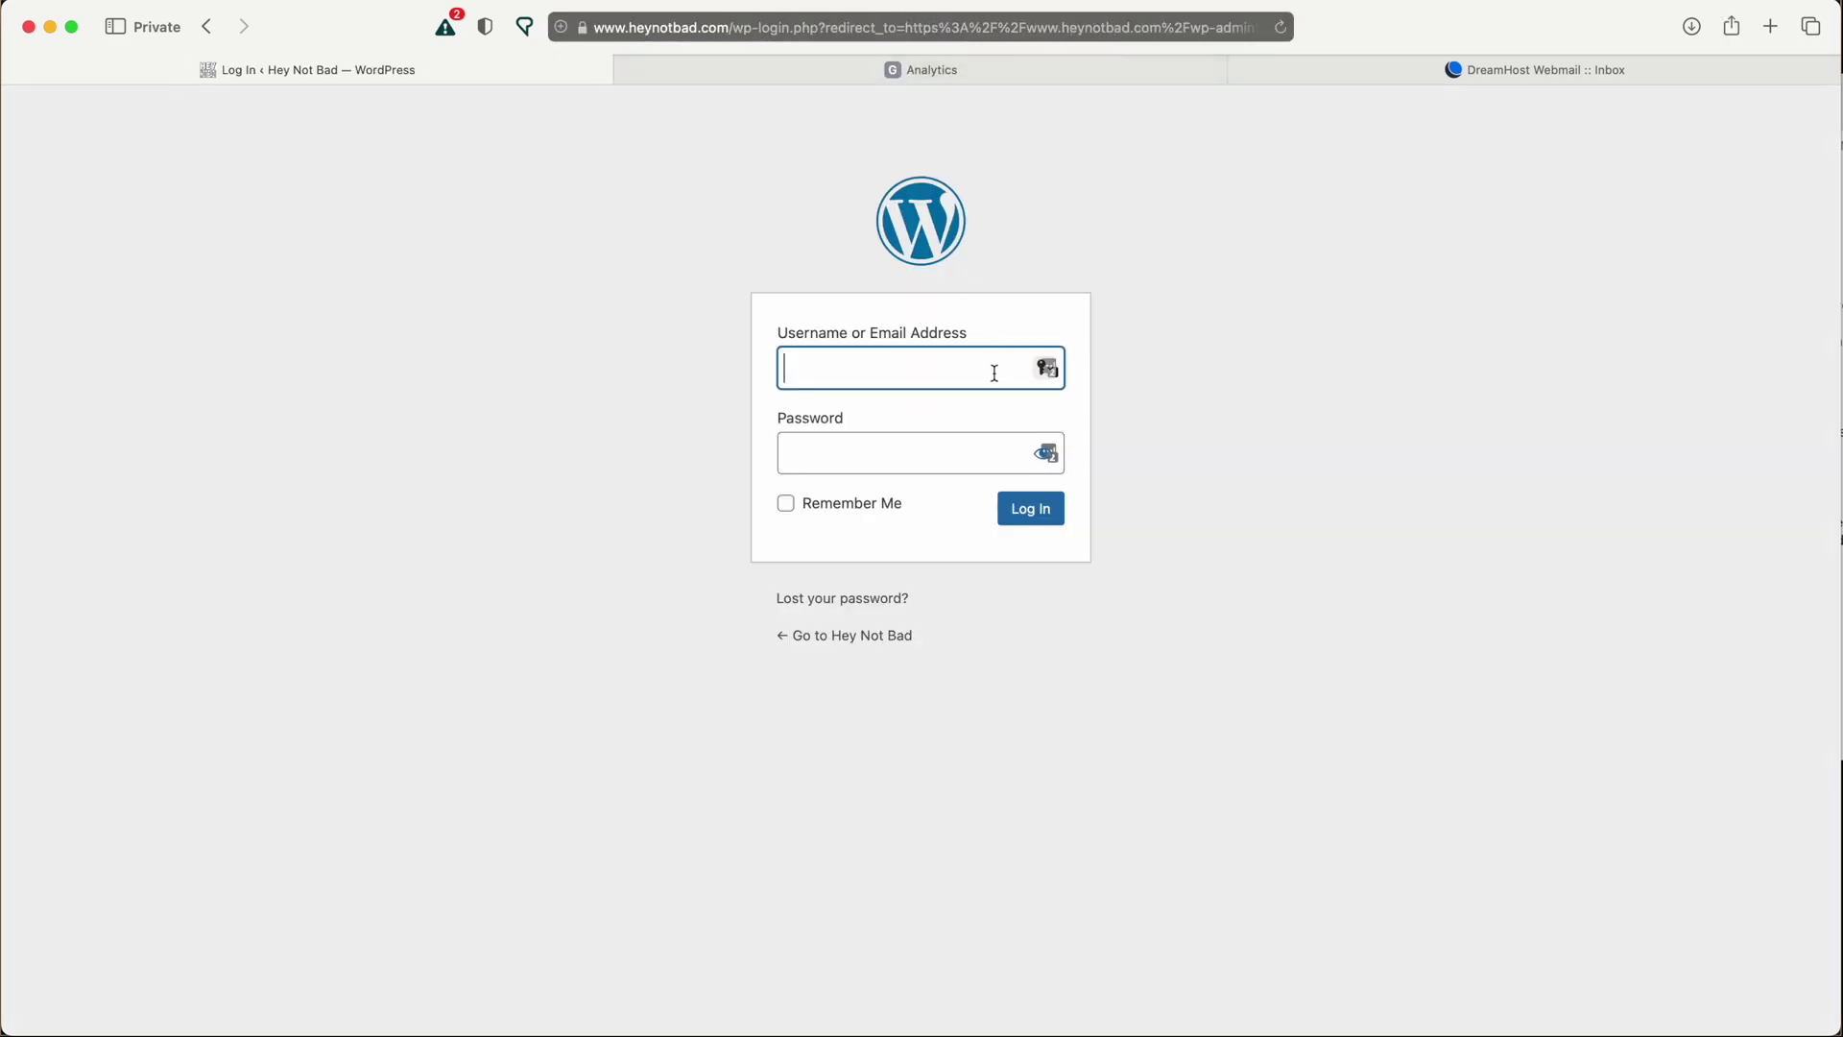
Log in with the saved credentials and open the Installed Plugins list.
{"action": "left_click", "coordinate": [1028, 518]}
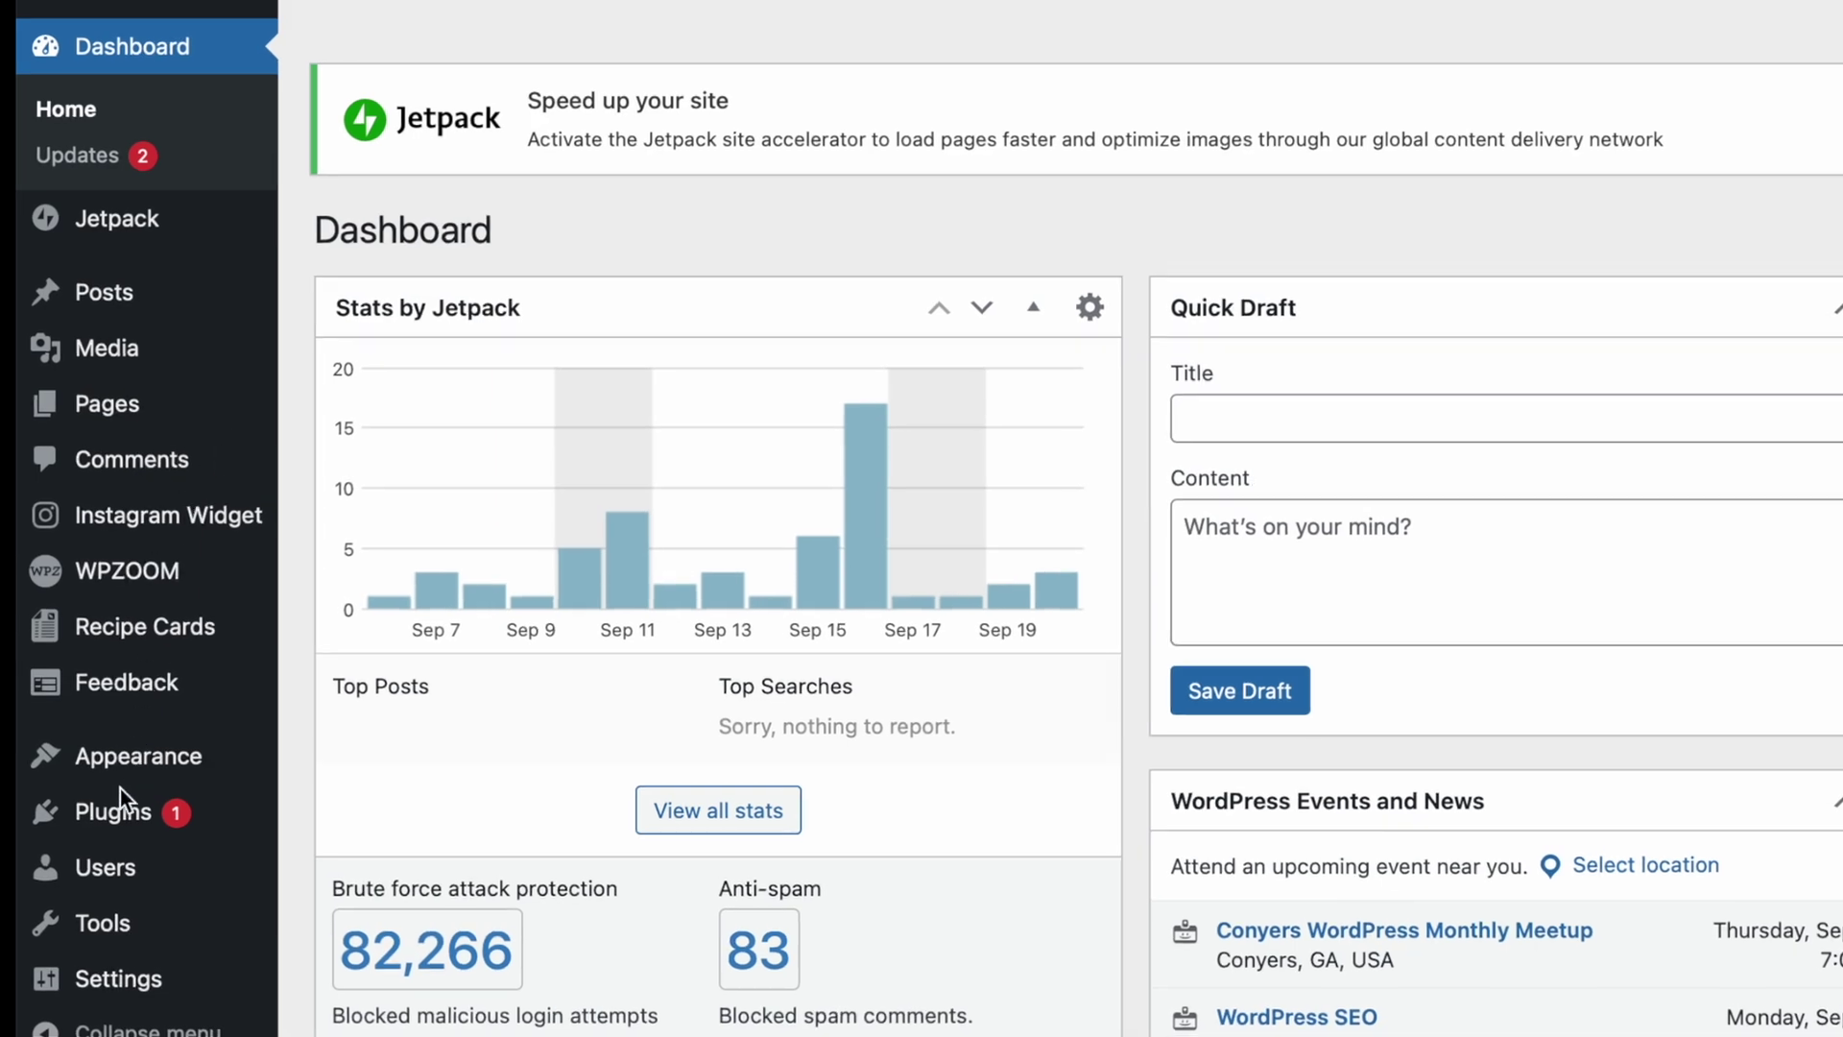
{"action": "mouse_move", "coordinate": [115, 826]}
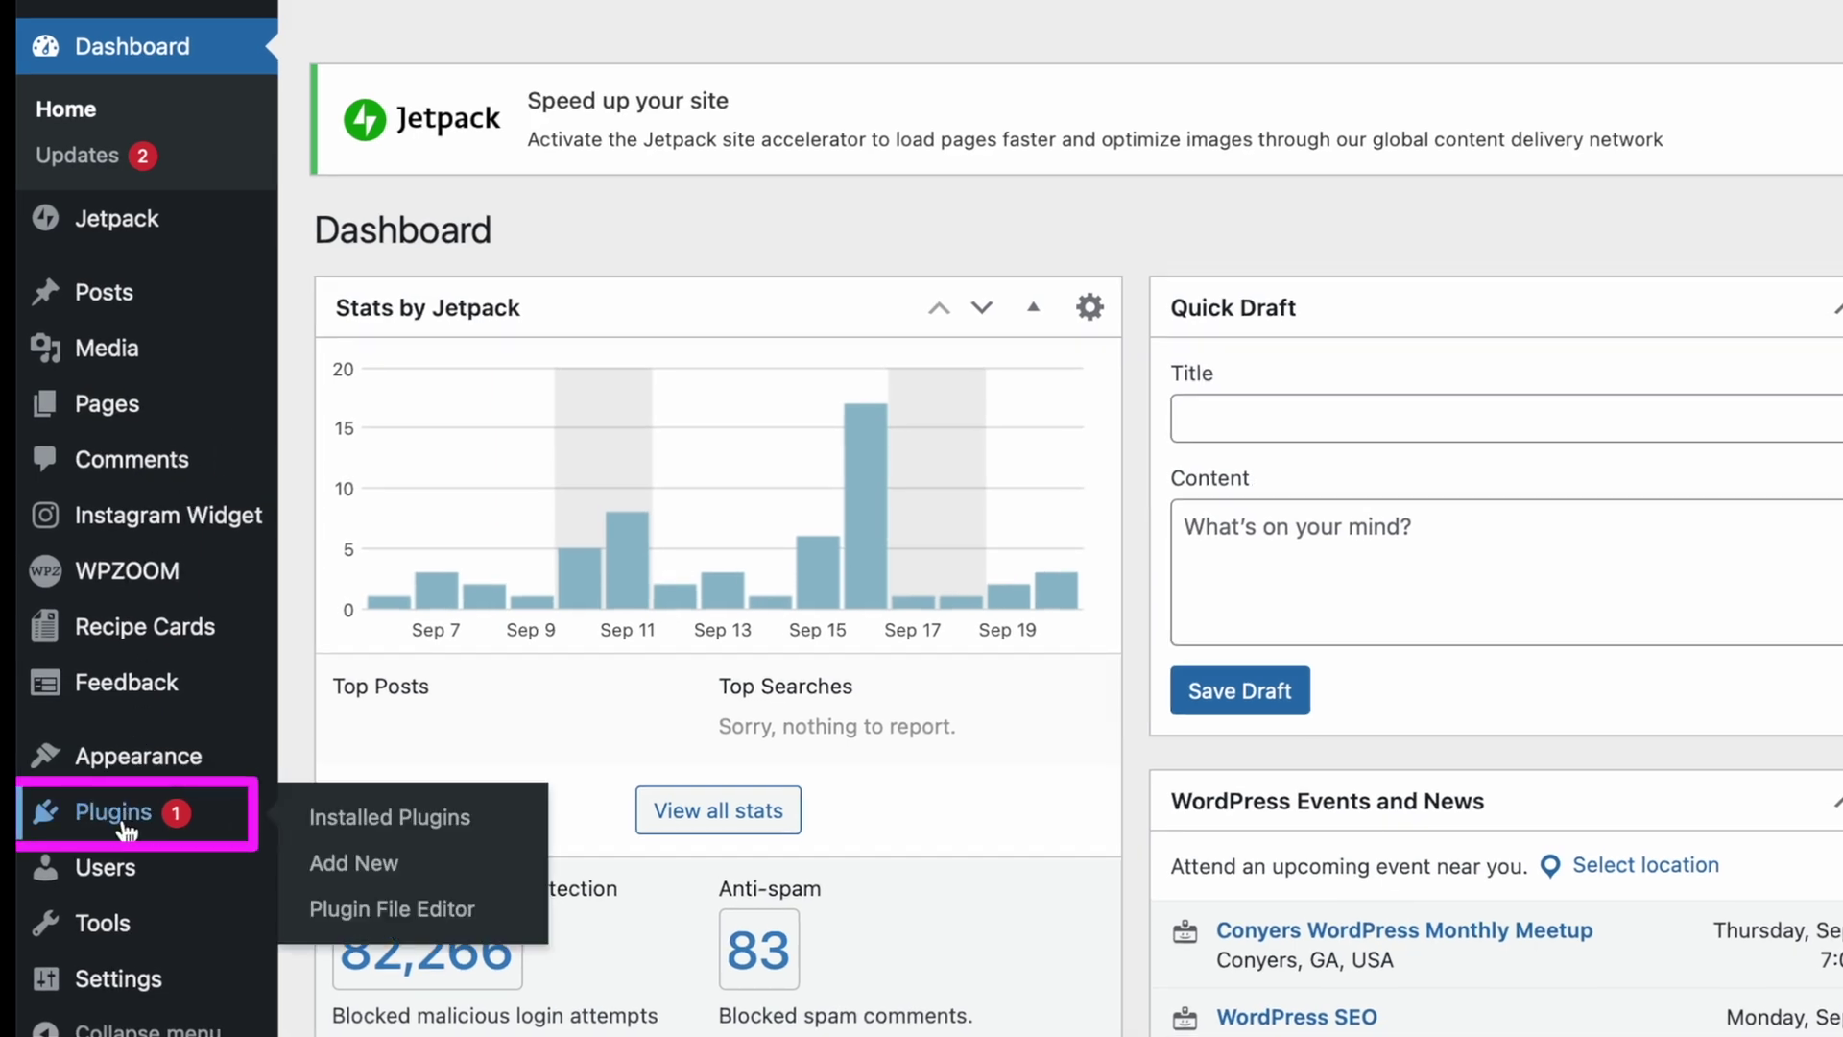
{"action": "left_click", "coordinate": [123, 821]}
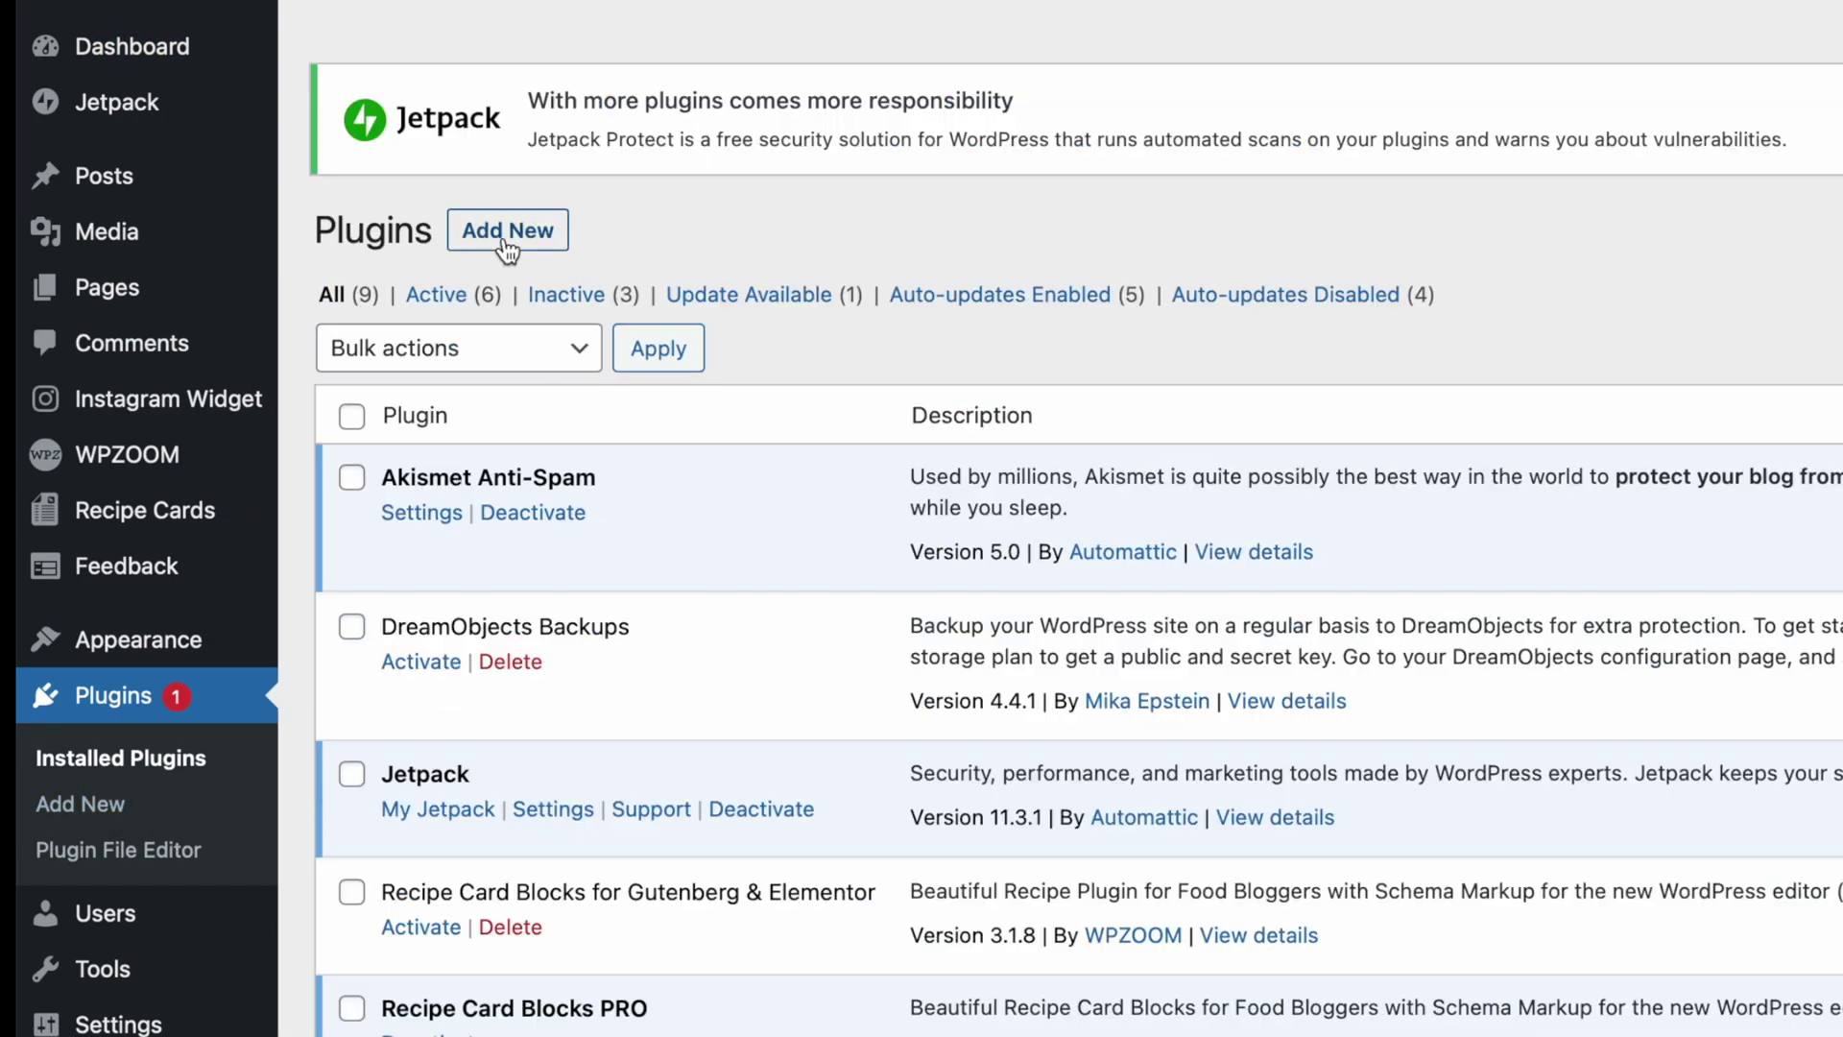
Search the plugin directory for MonsterInsights, install it and activate it.
{"action": "left_click", "coordinate": [502, 238]}
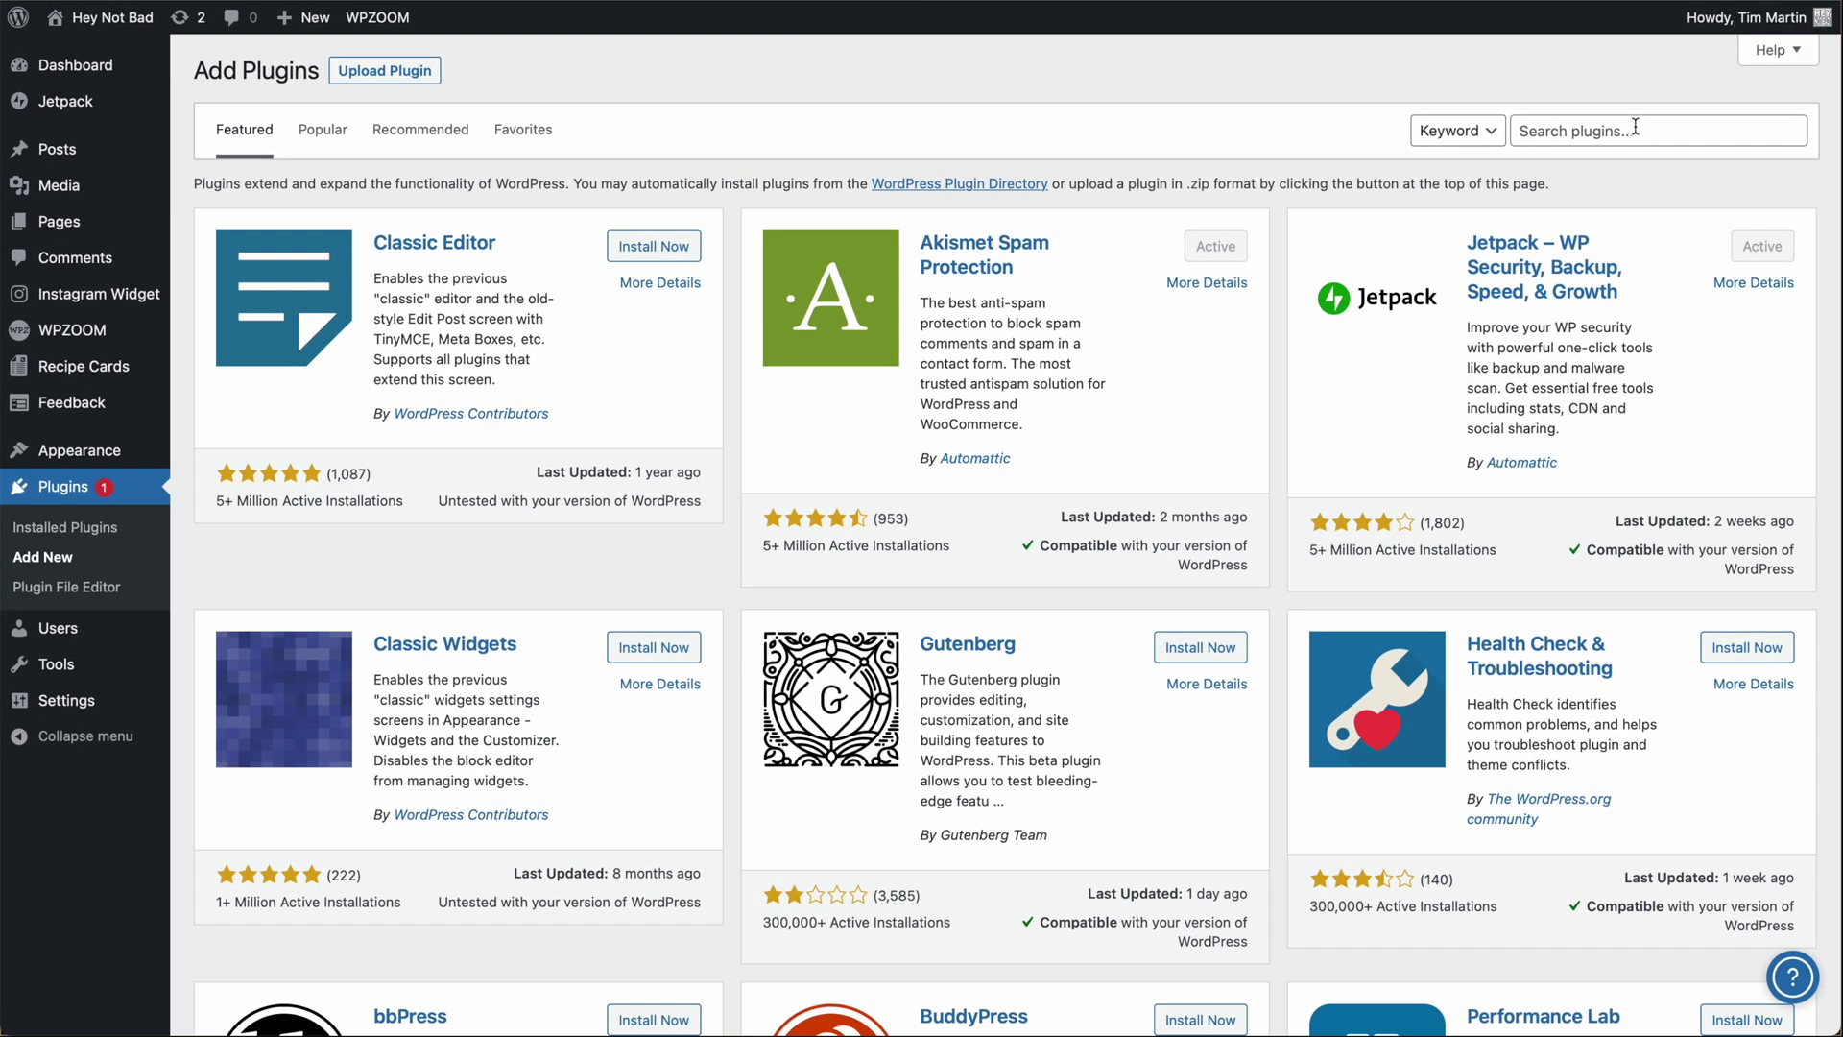
{"action": "left_click", "coordinate": [1622, 135]}
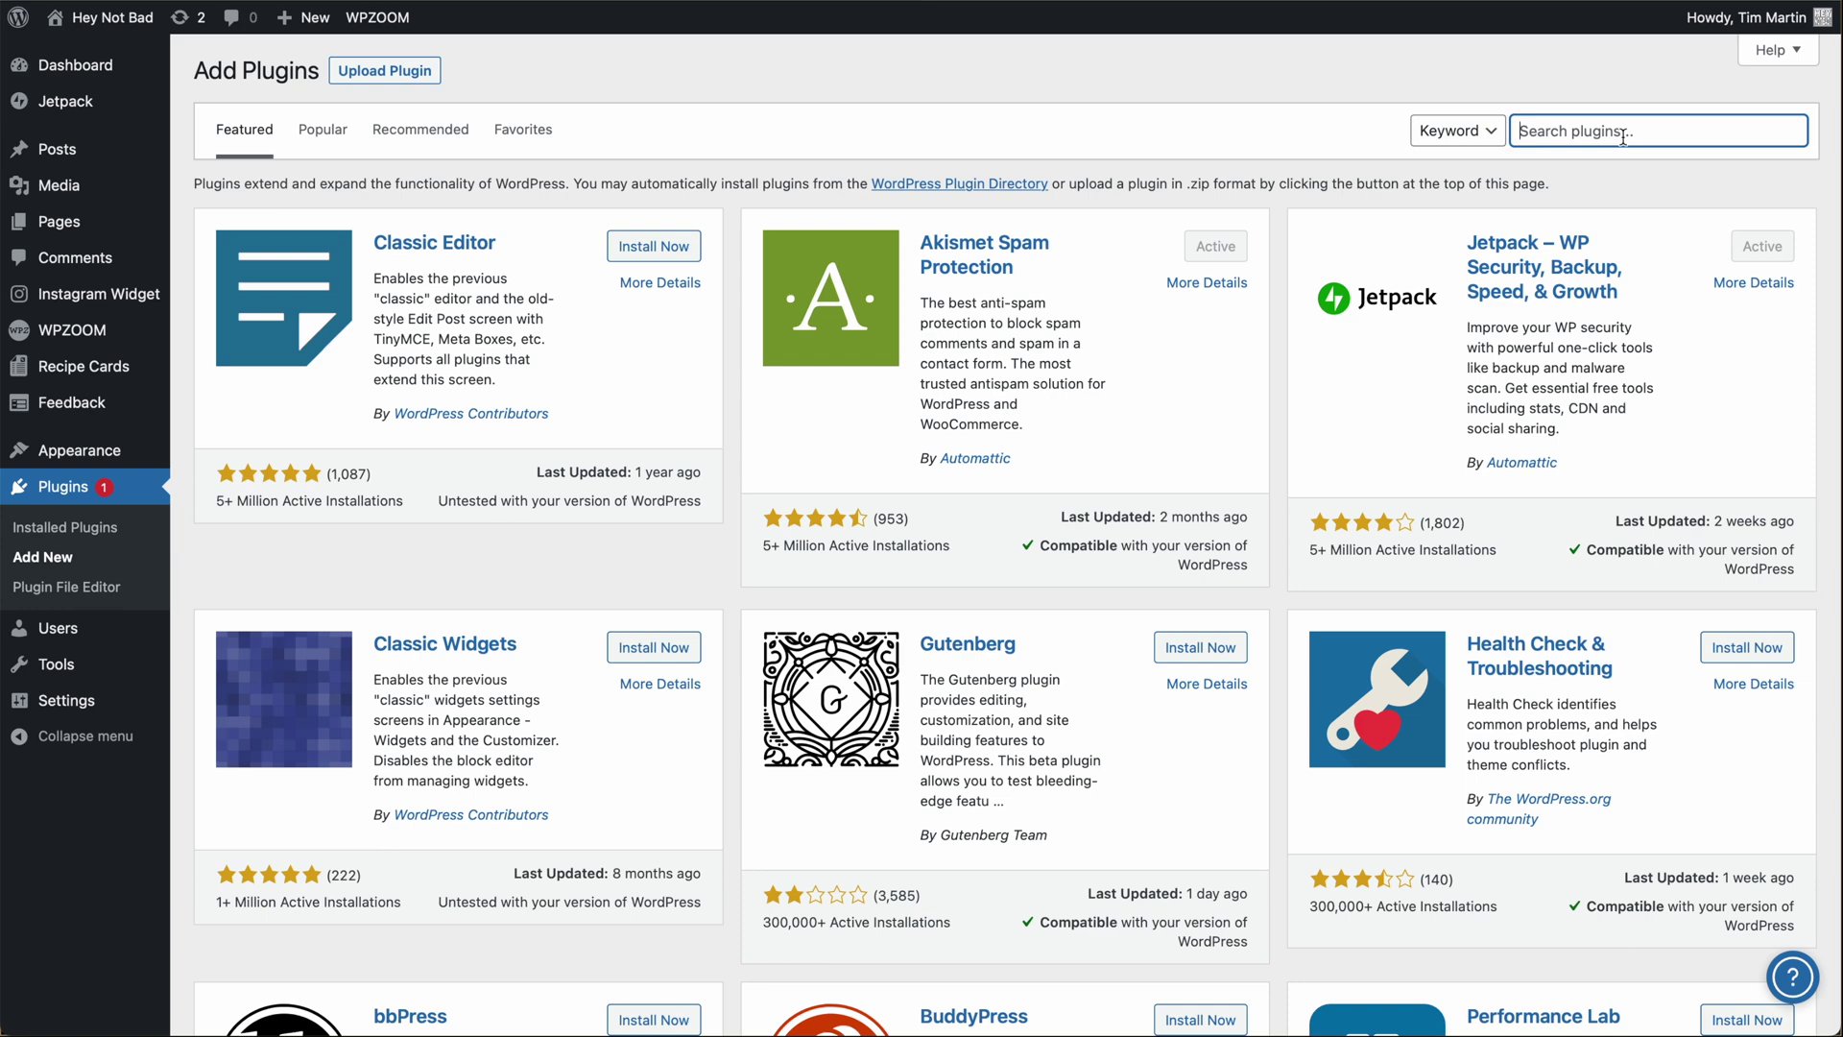
{"action": "type", "text": "m"}
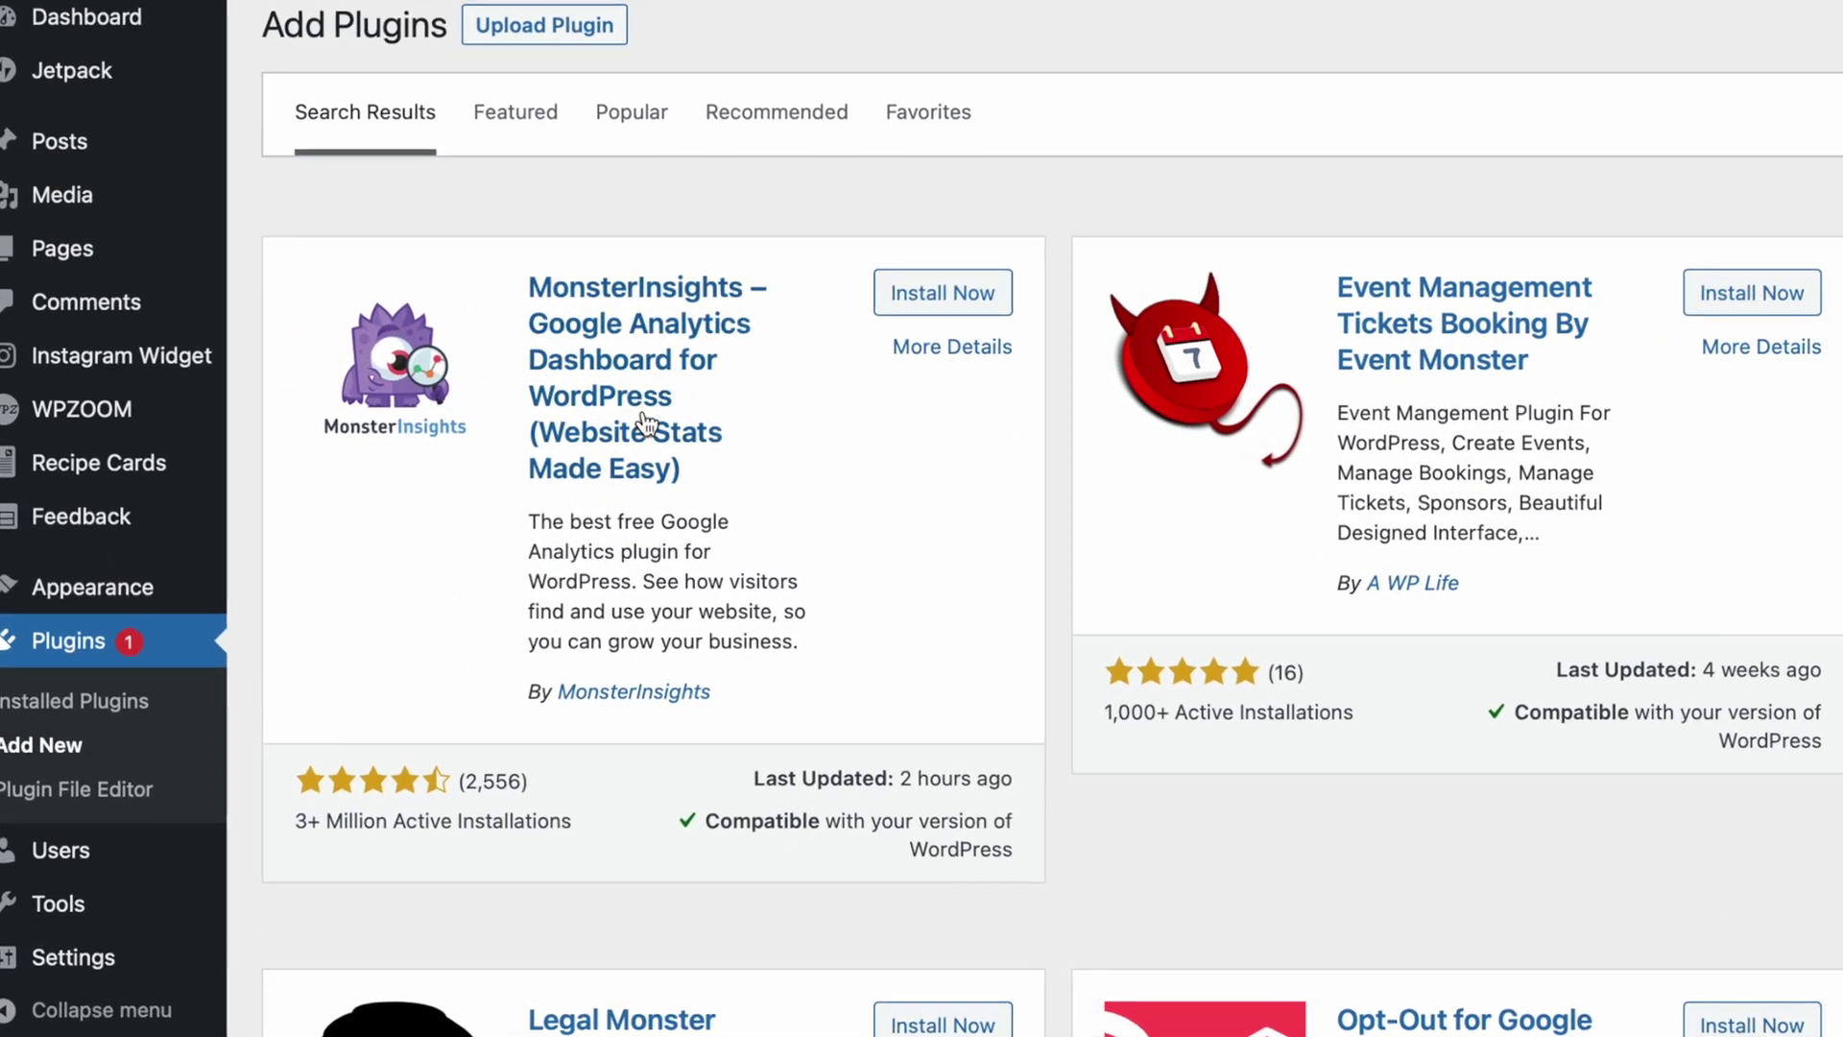
{"action": "left_click", "coordinate": [915, 305]}
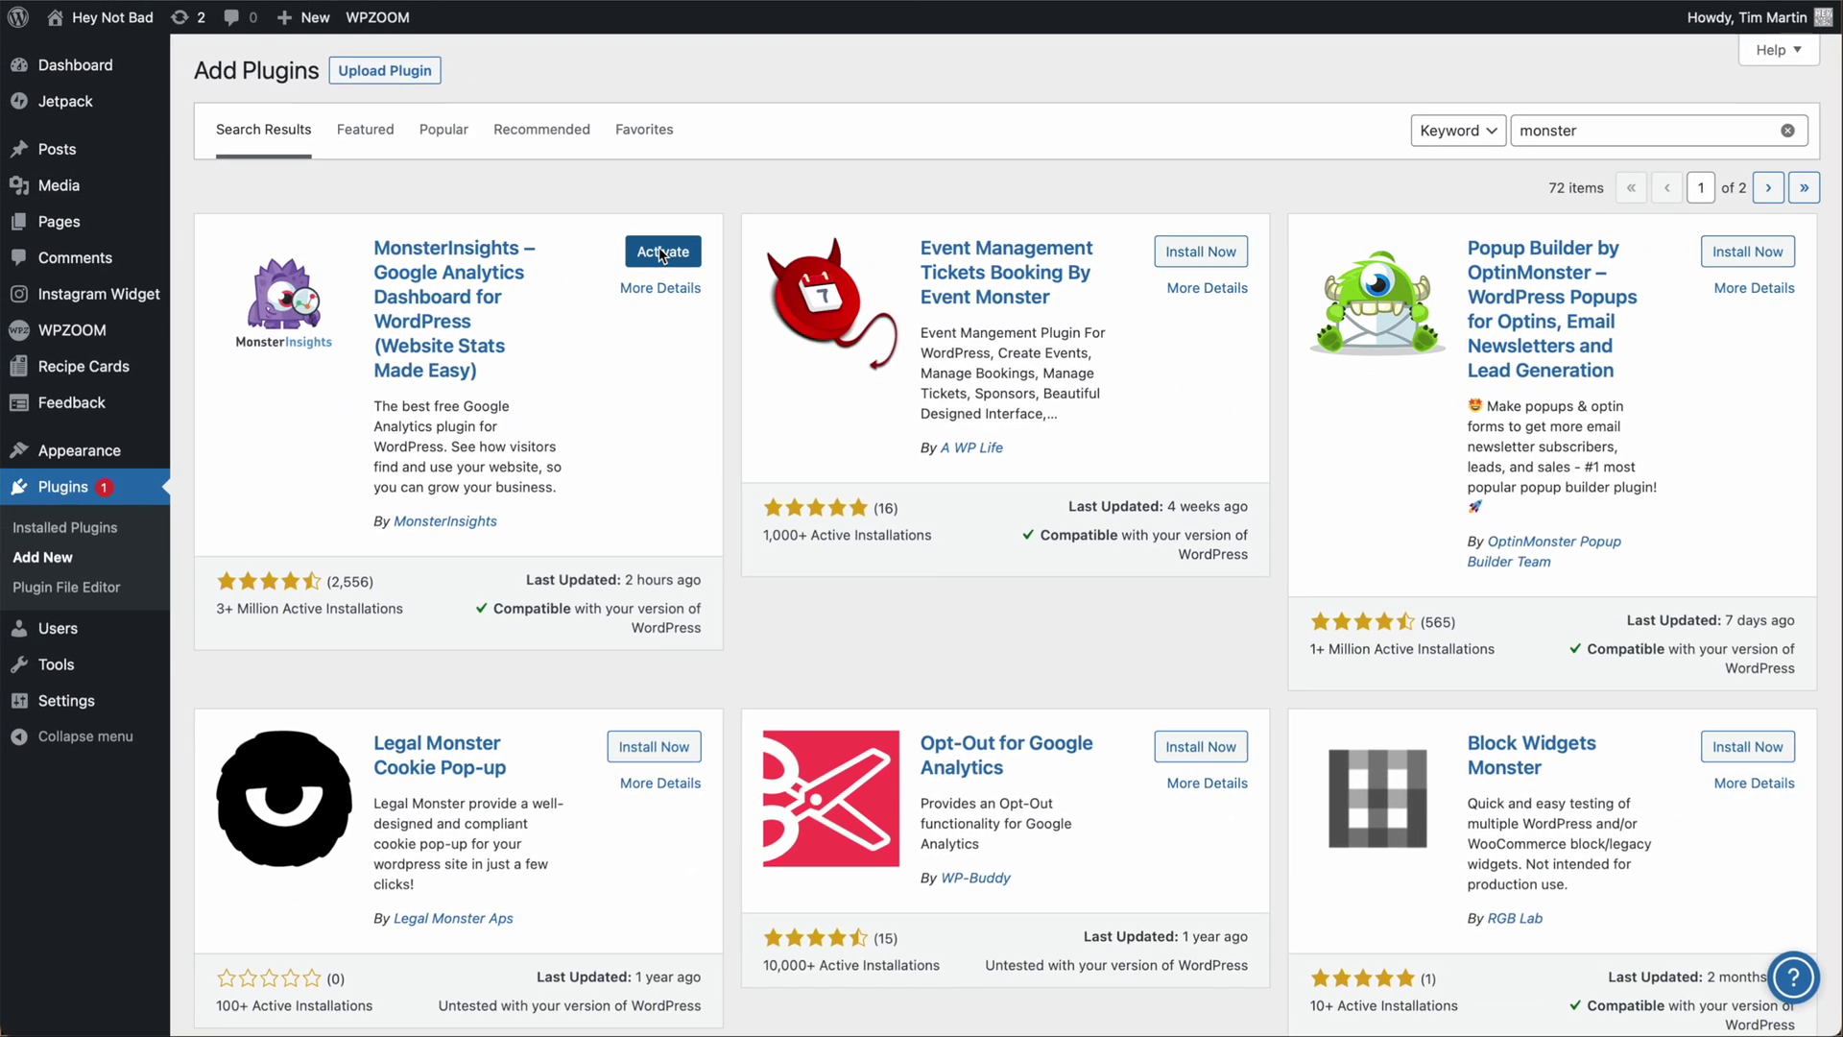
{"action": "left_click", "coordinate": [659, 251]}
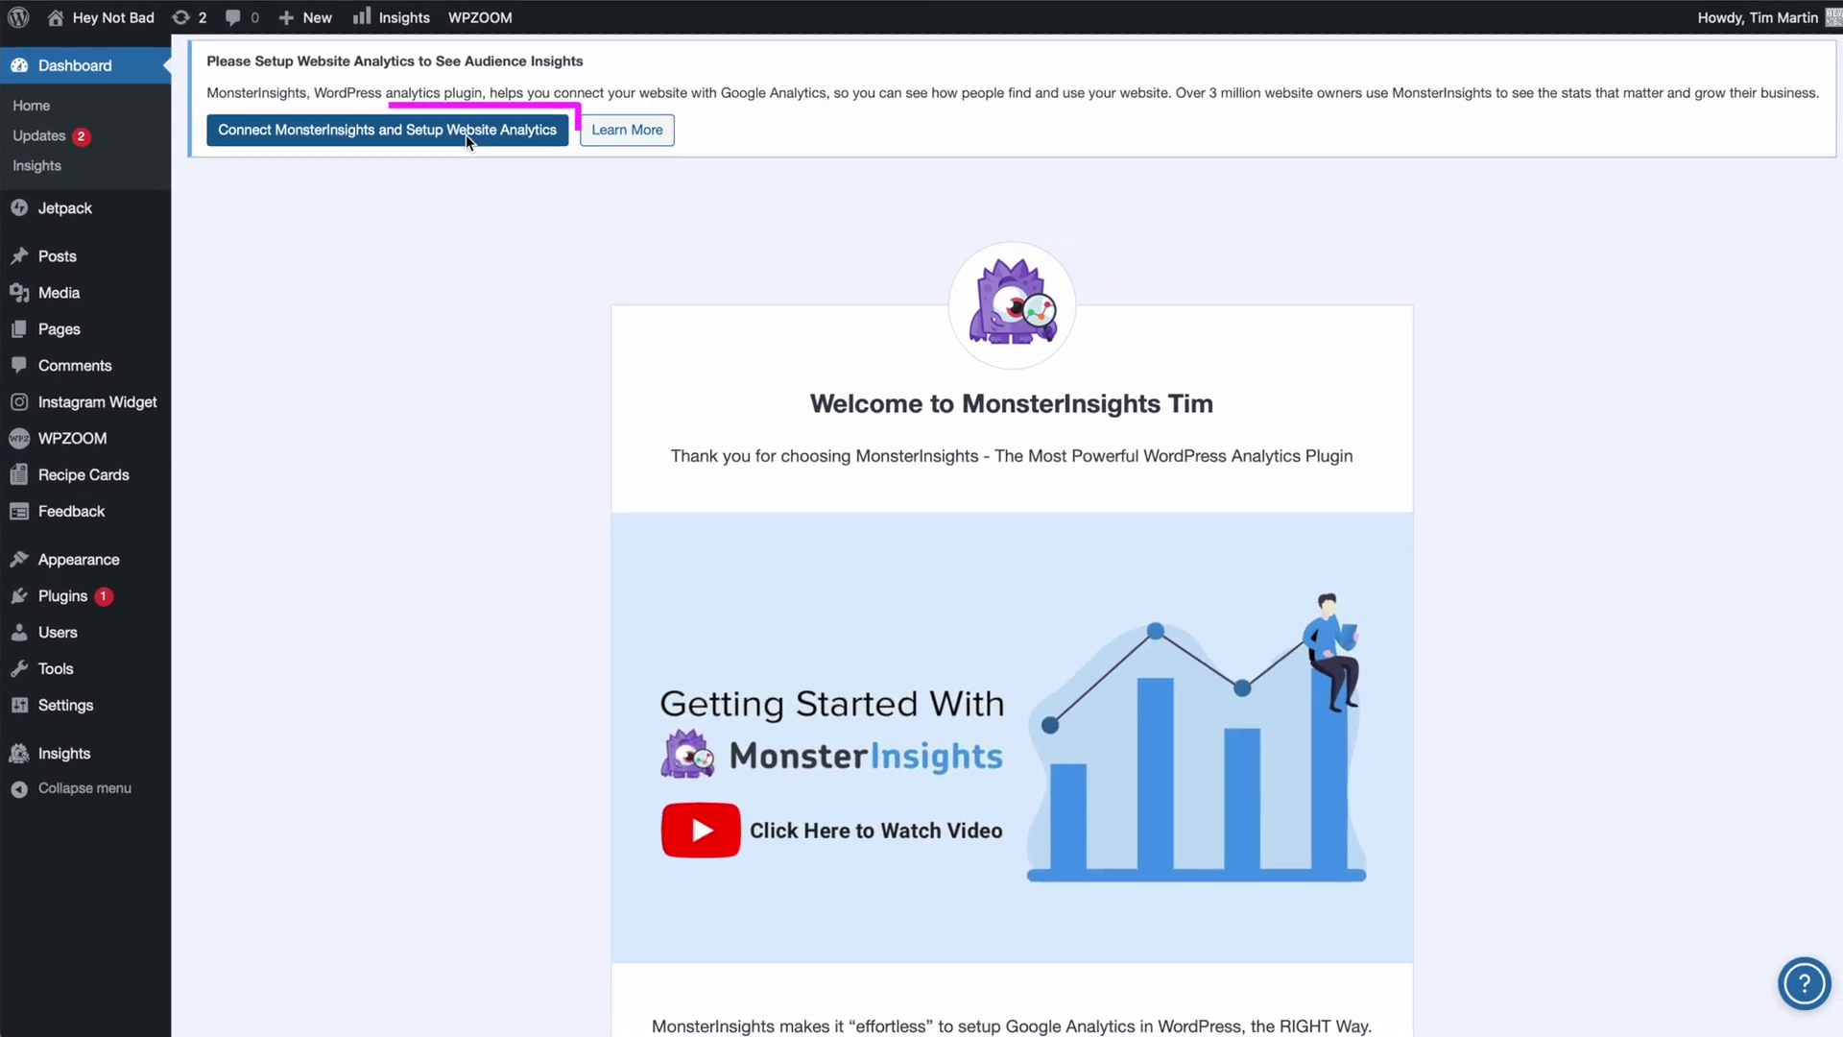
Launch the MonsterInsights wizard, save Publisher (Blog) as the site category, and start the Google connection.
{"action": "left_click", "coordinate": [683, 192]}
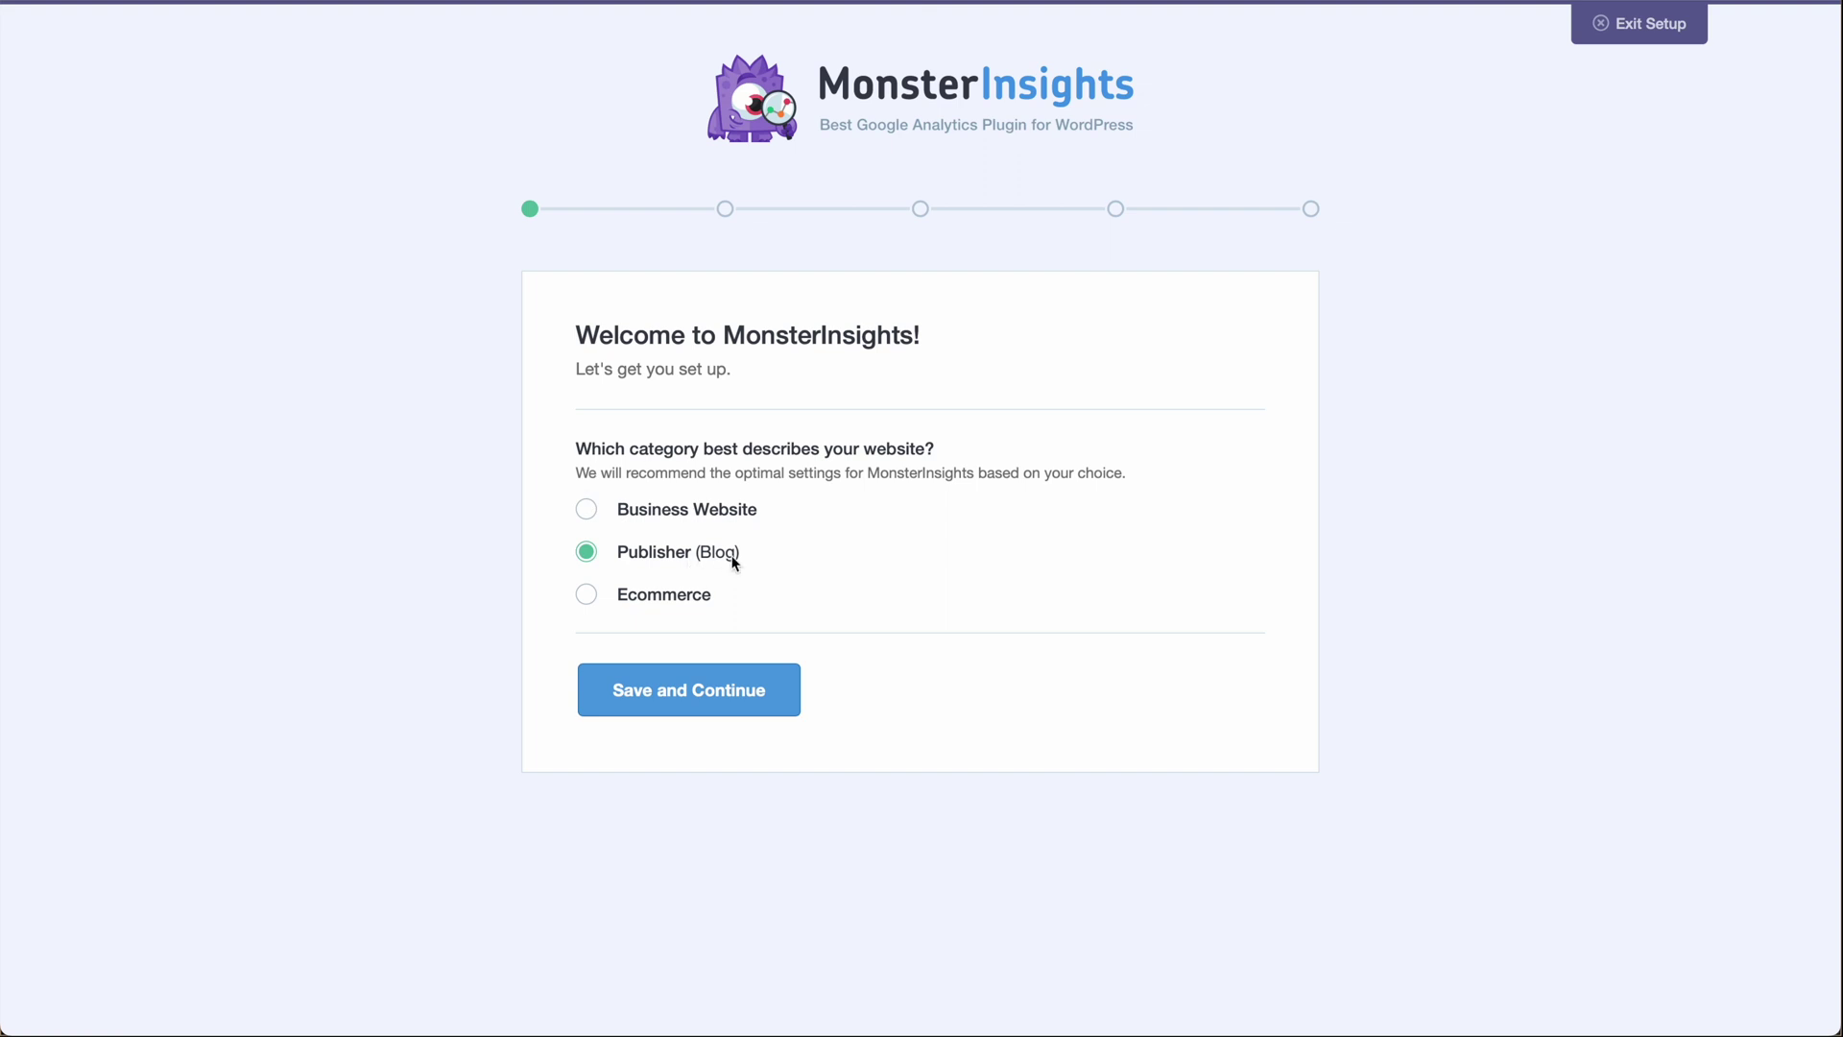
{"action": "left_click", "coordinate": [730, 679]}
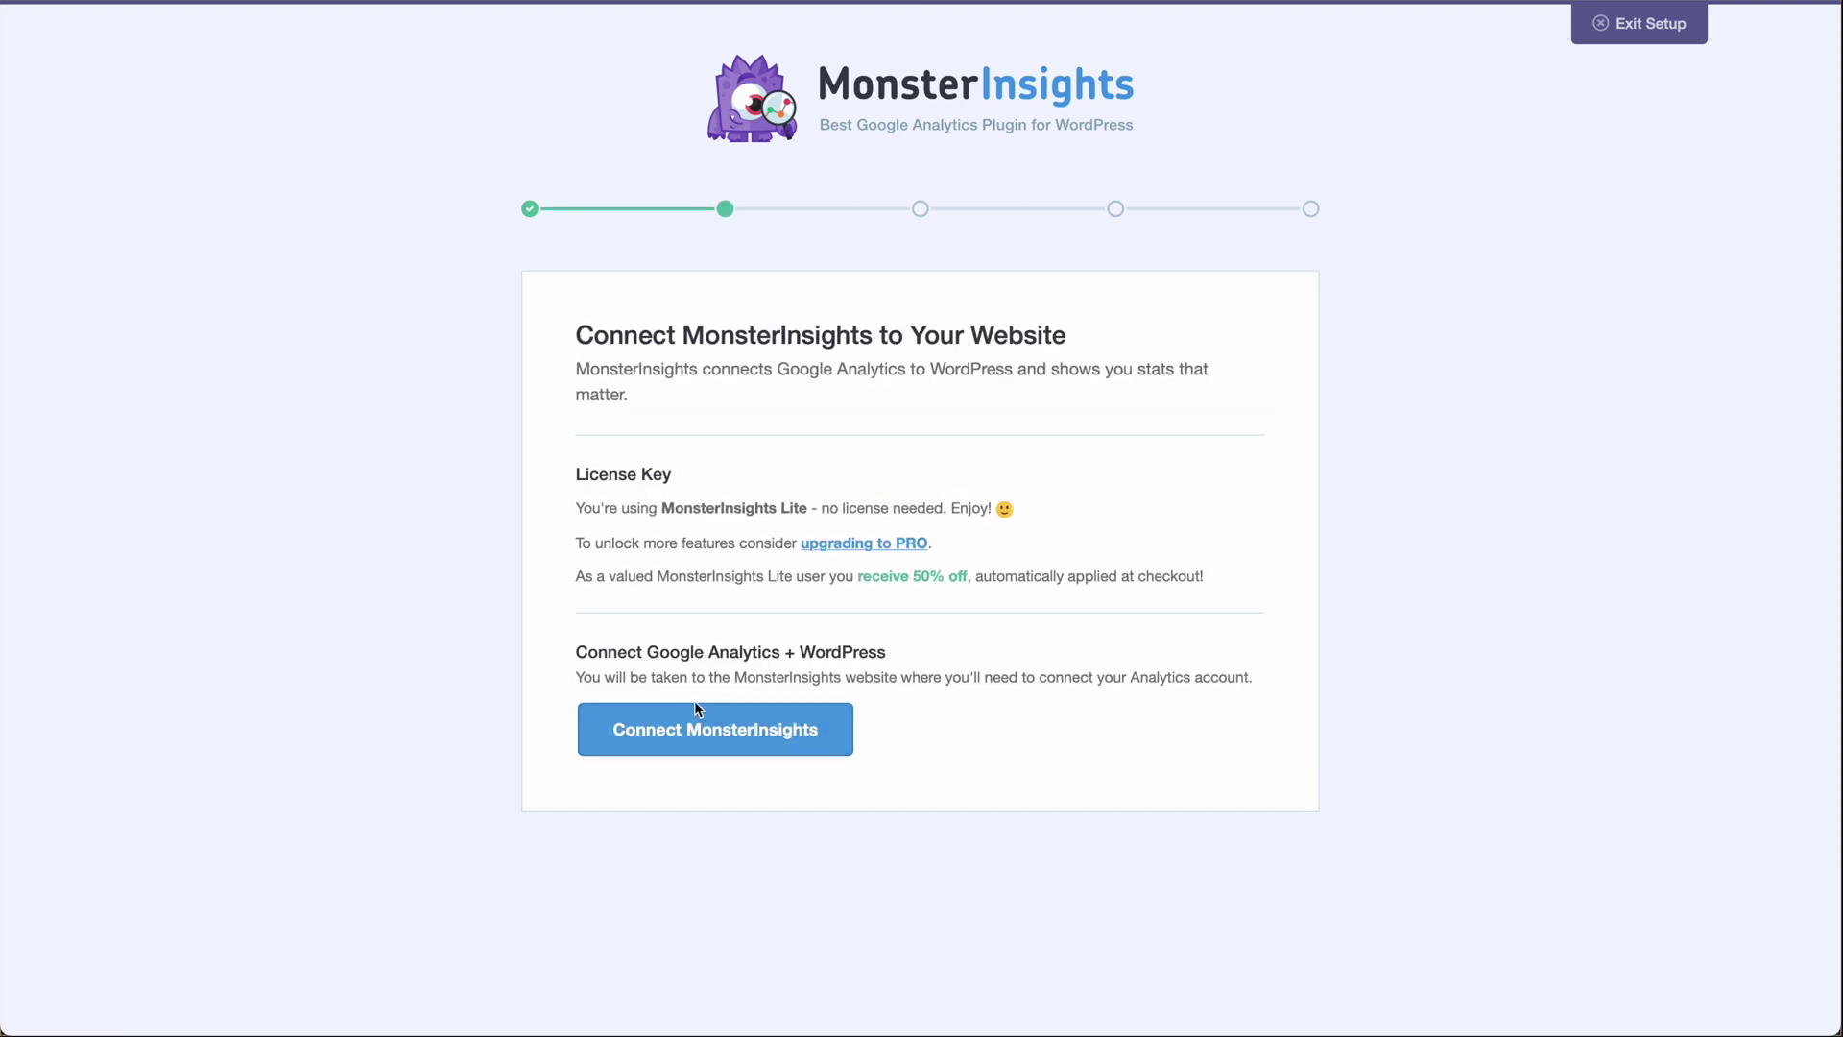
{"action": "left_click", "coordinate": [716, 737]}
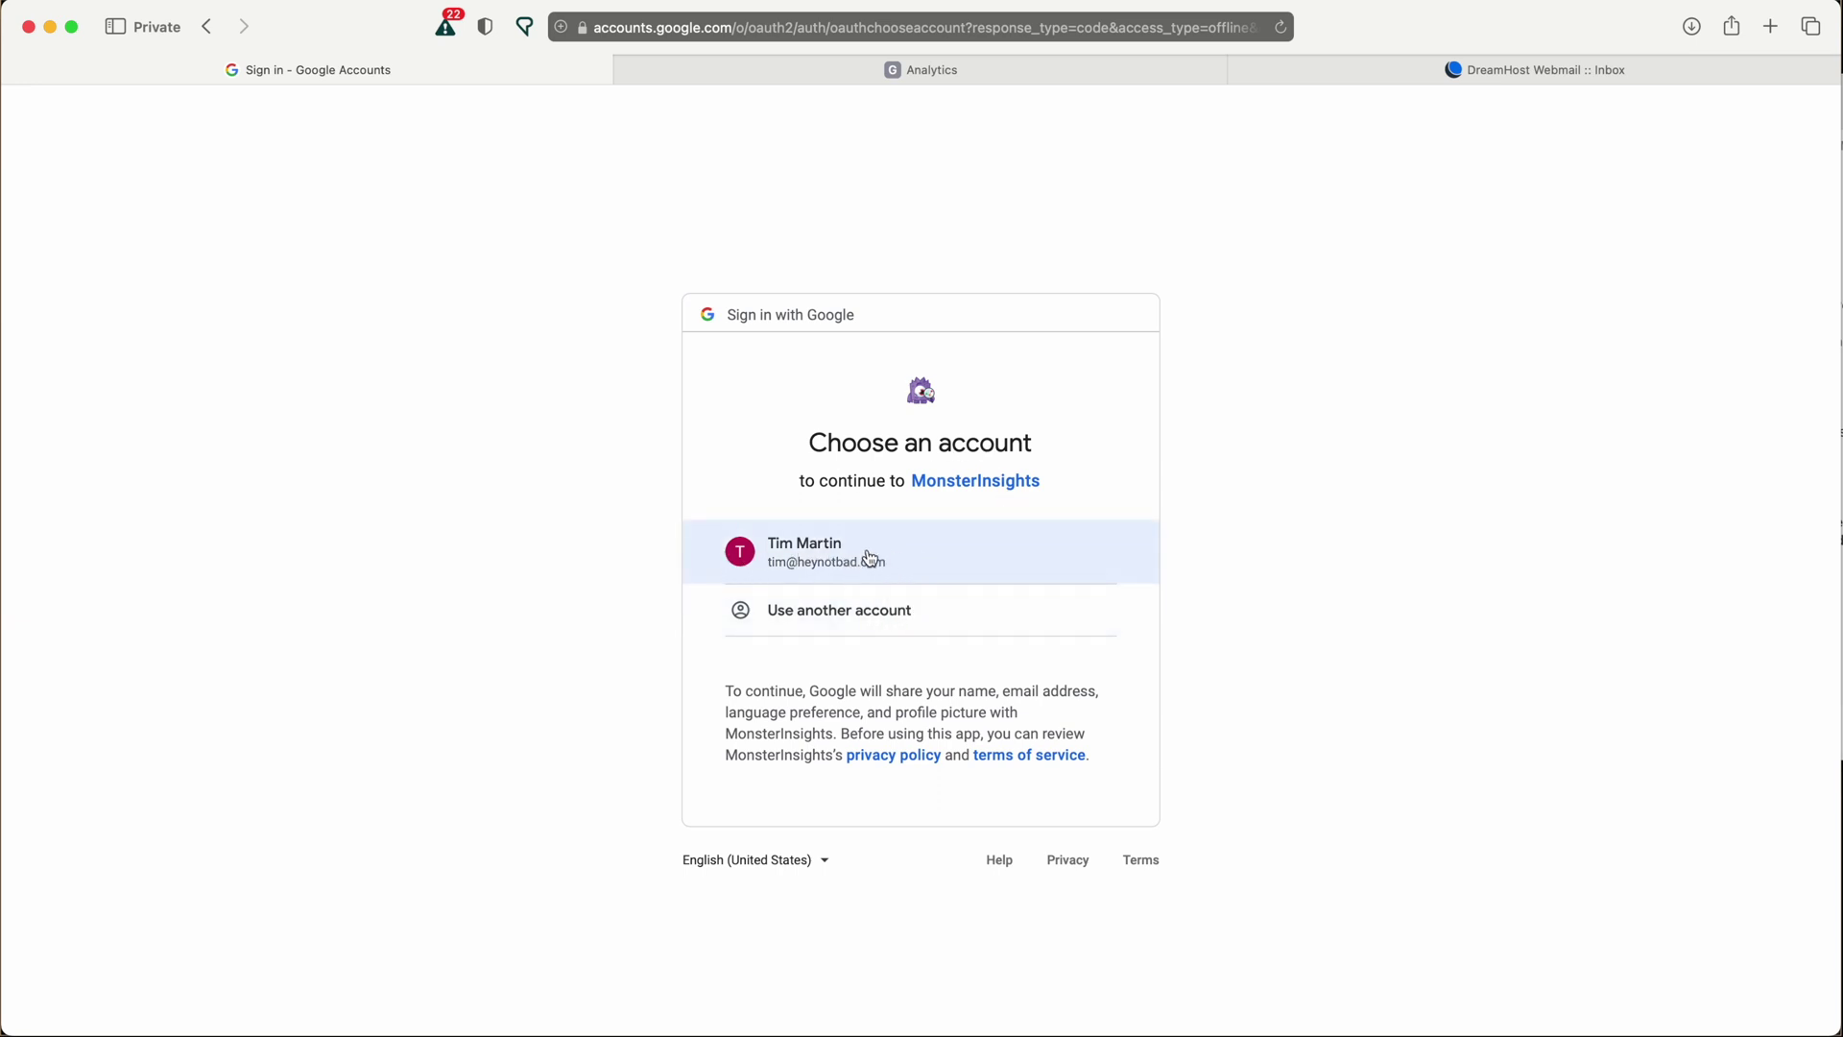
Choose the site owner's Google account and allow MonsterInsights access to it.
{"action": "left_click", "coordinate": [848, 567]}
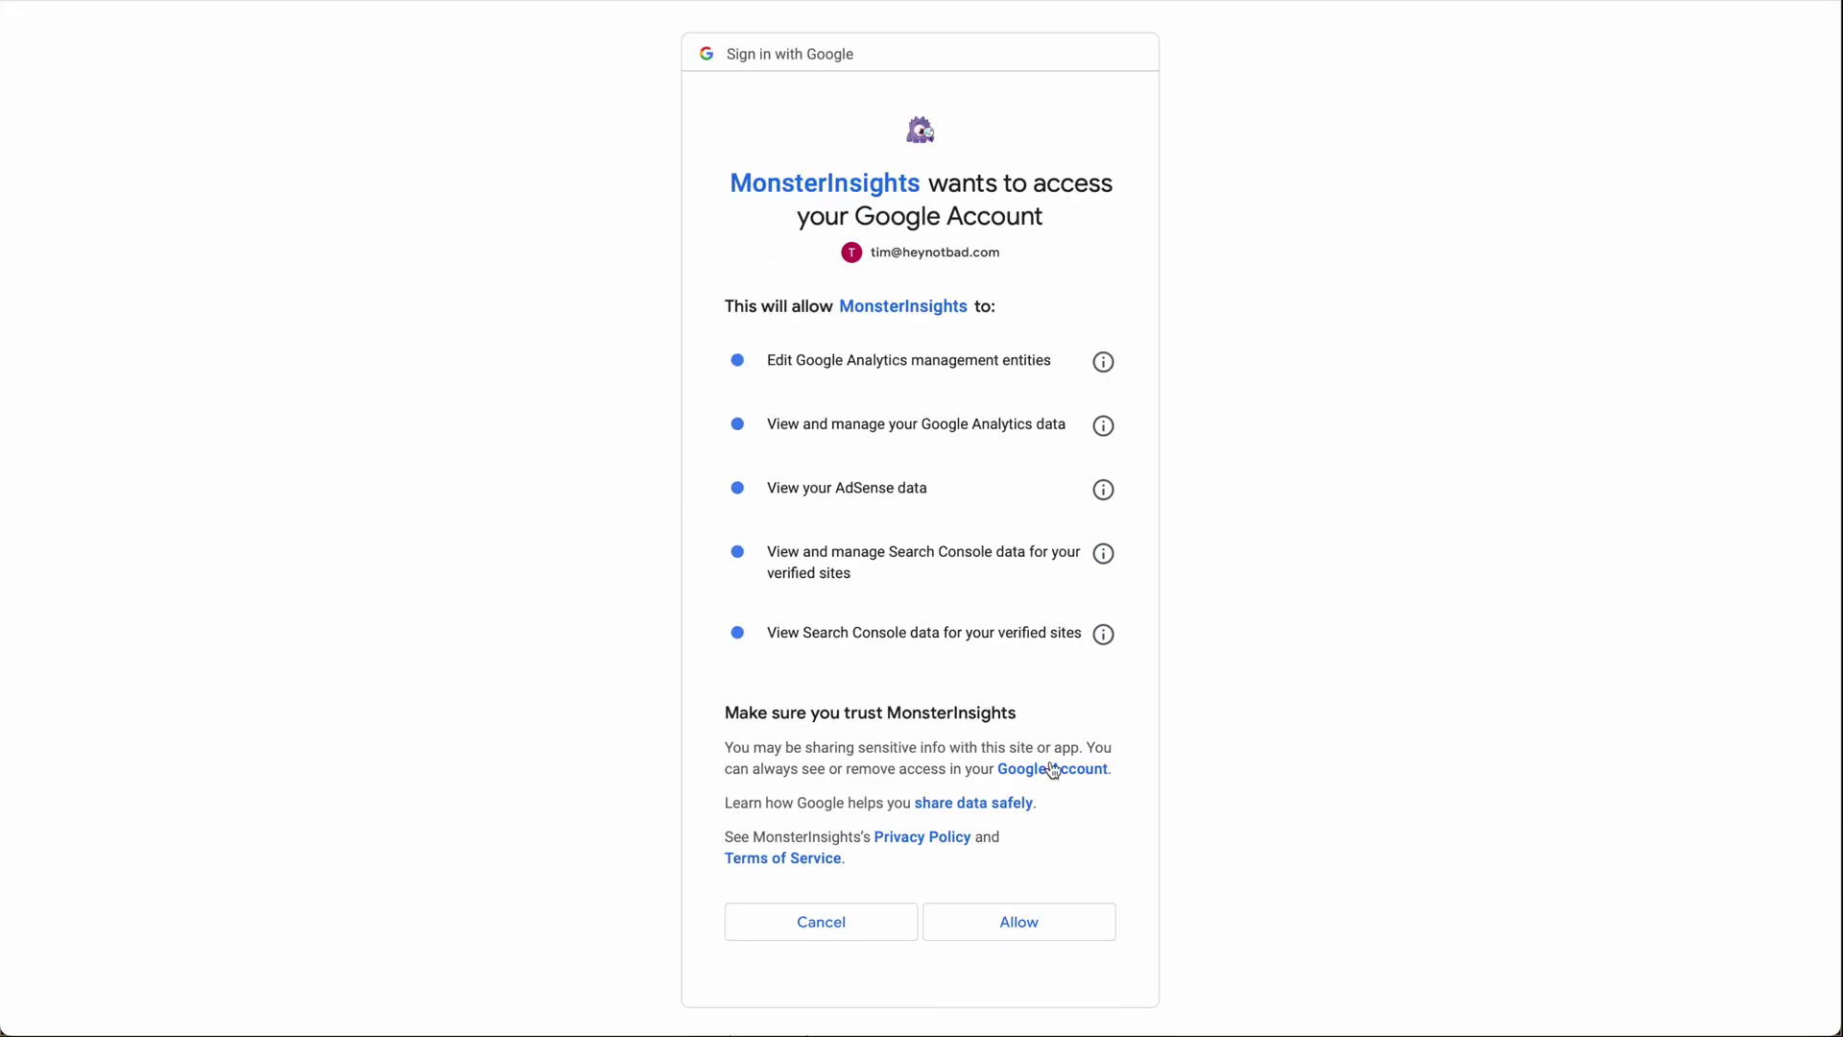
{"action": "left_click", "coordinate": [1013, 926]}
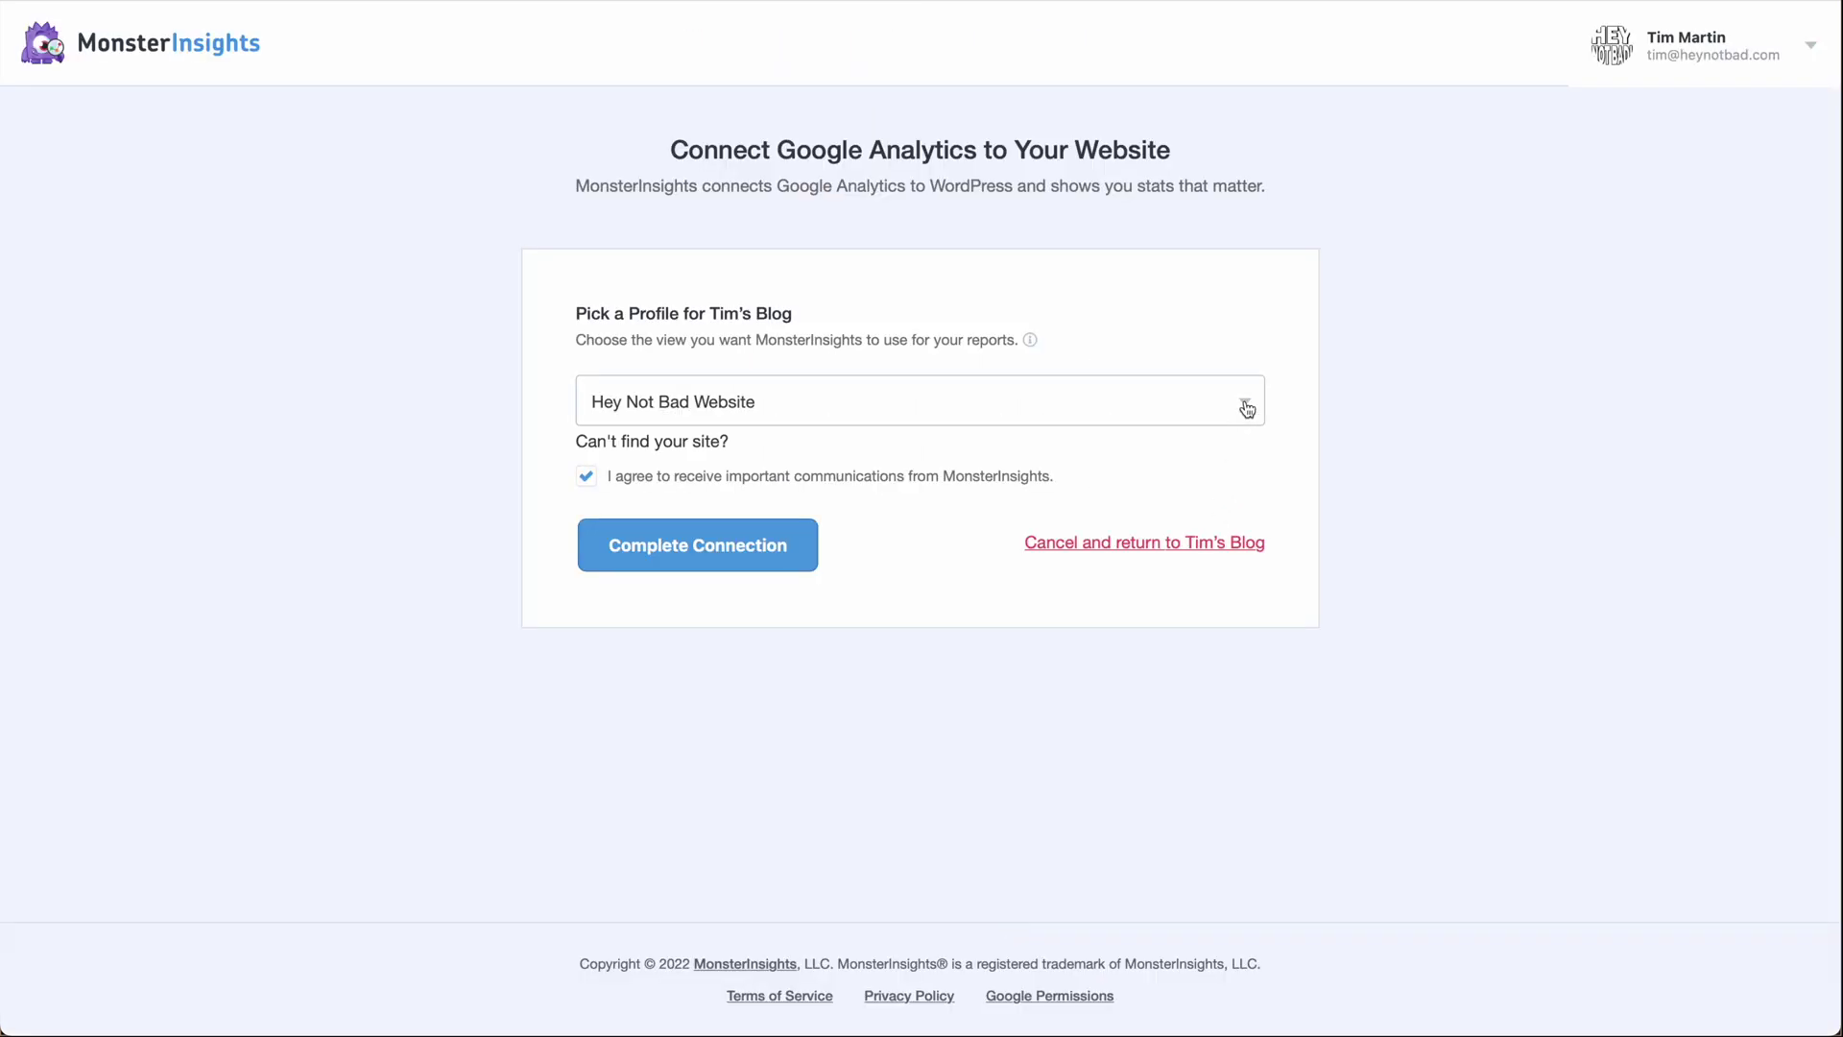
Pick the 'Hey Not Bad Website' GA4 property from the profile list and complete the connection.
{"action": "left_click", "coordinate": [1247, 410]}
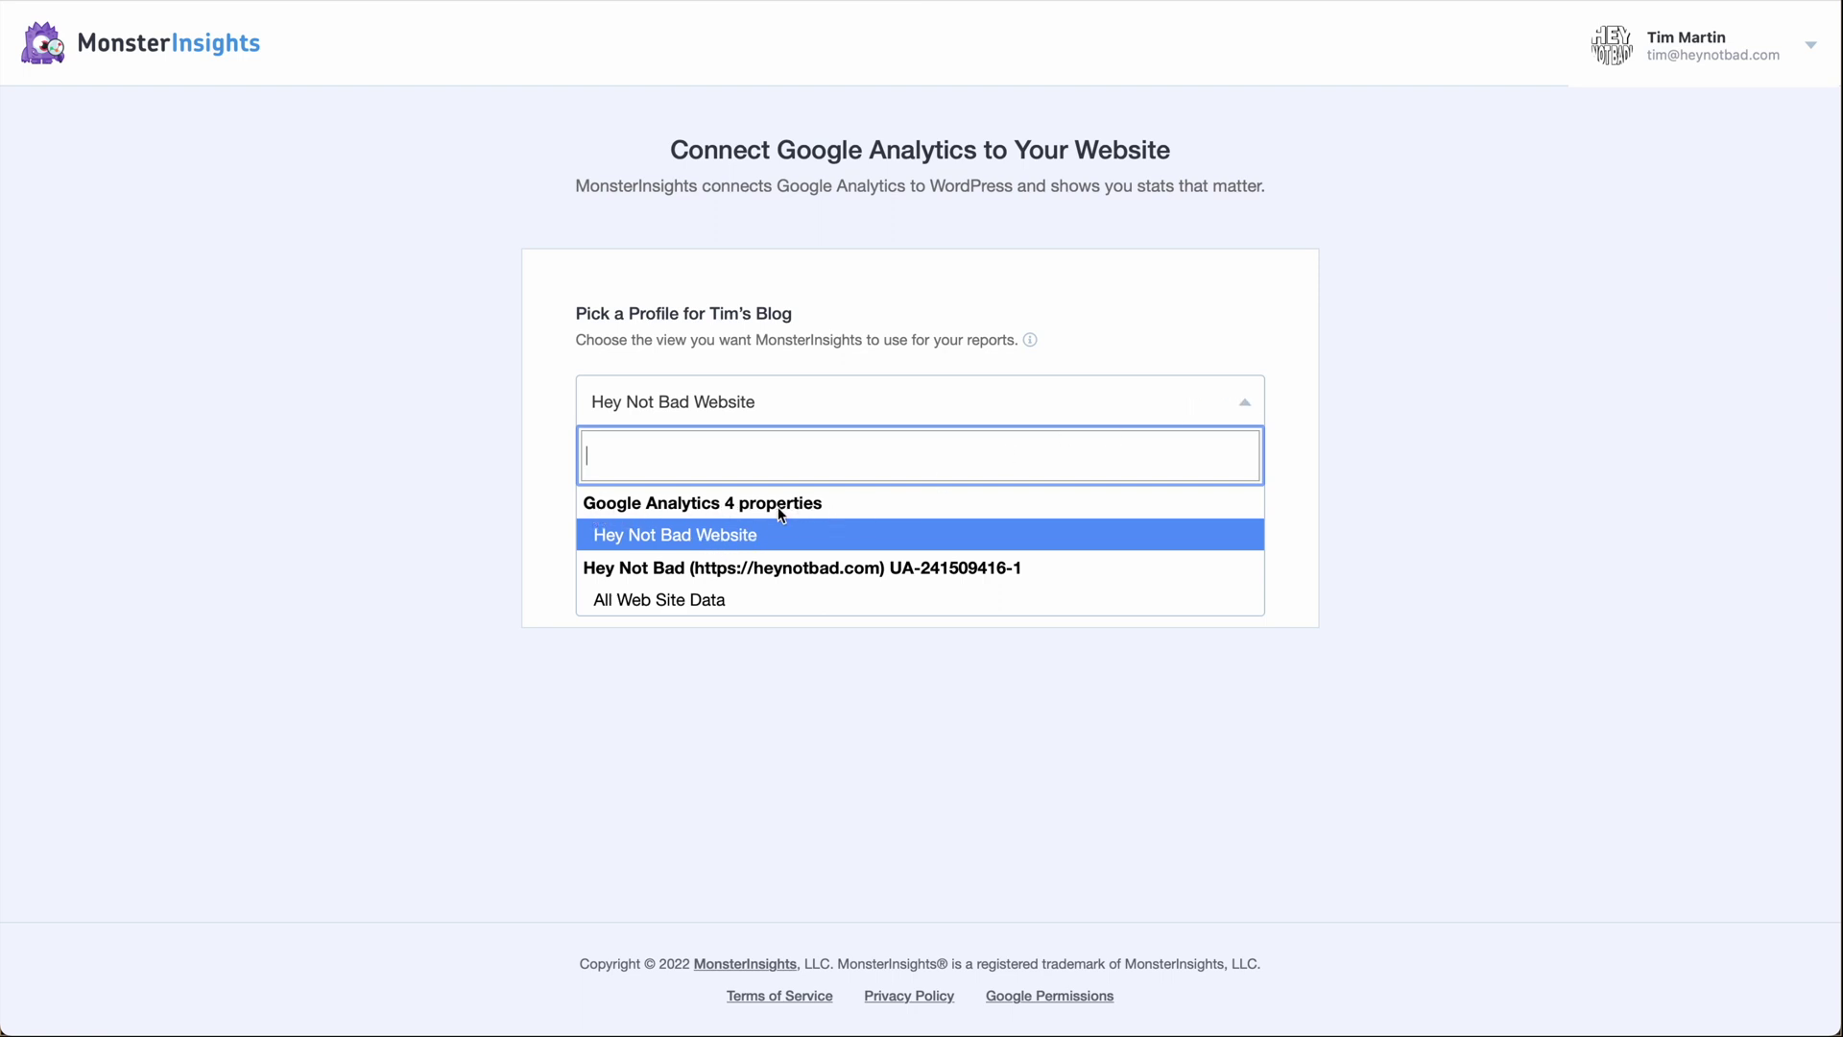
{"action": "left_click", "coordinate": [690, 542]}
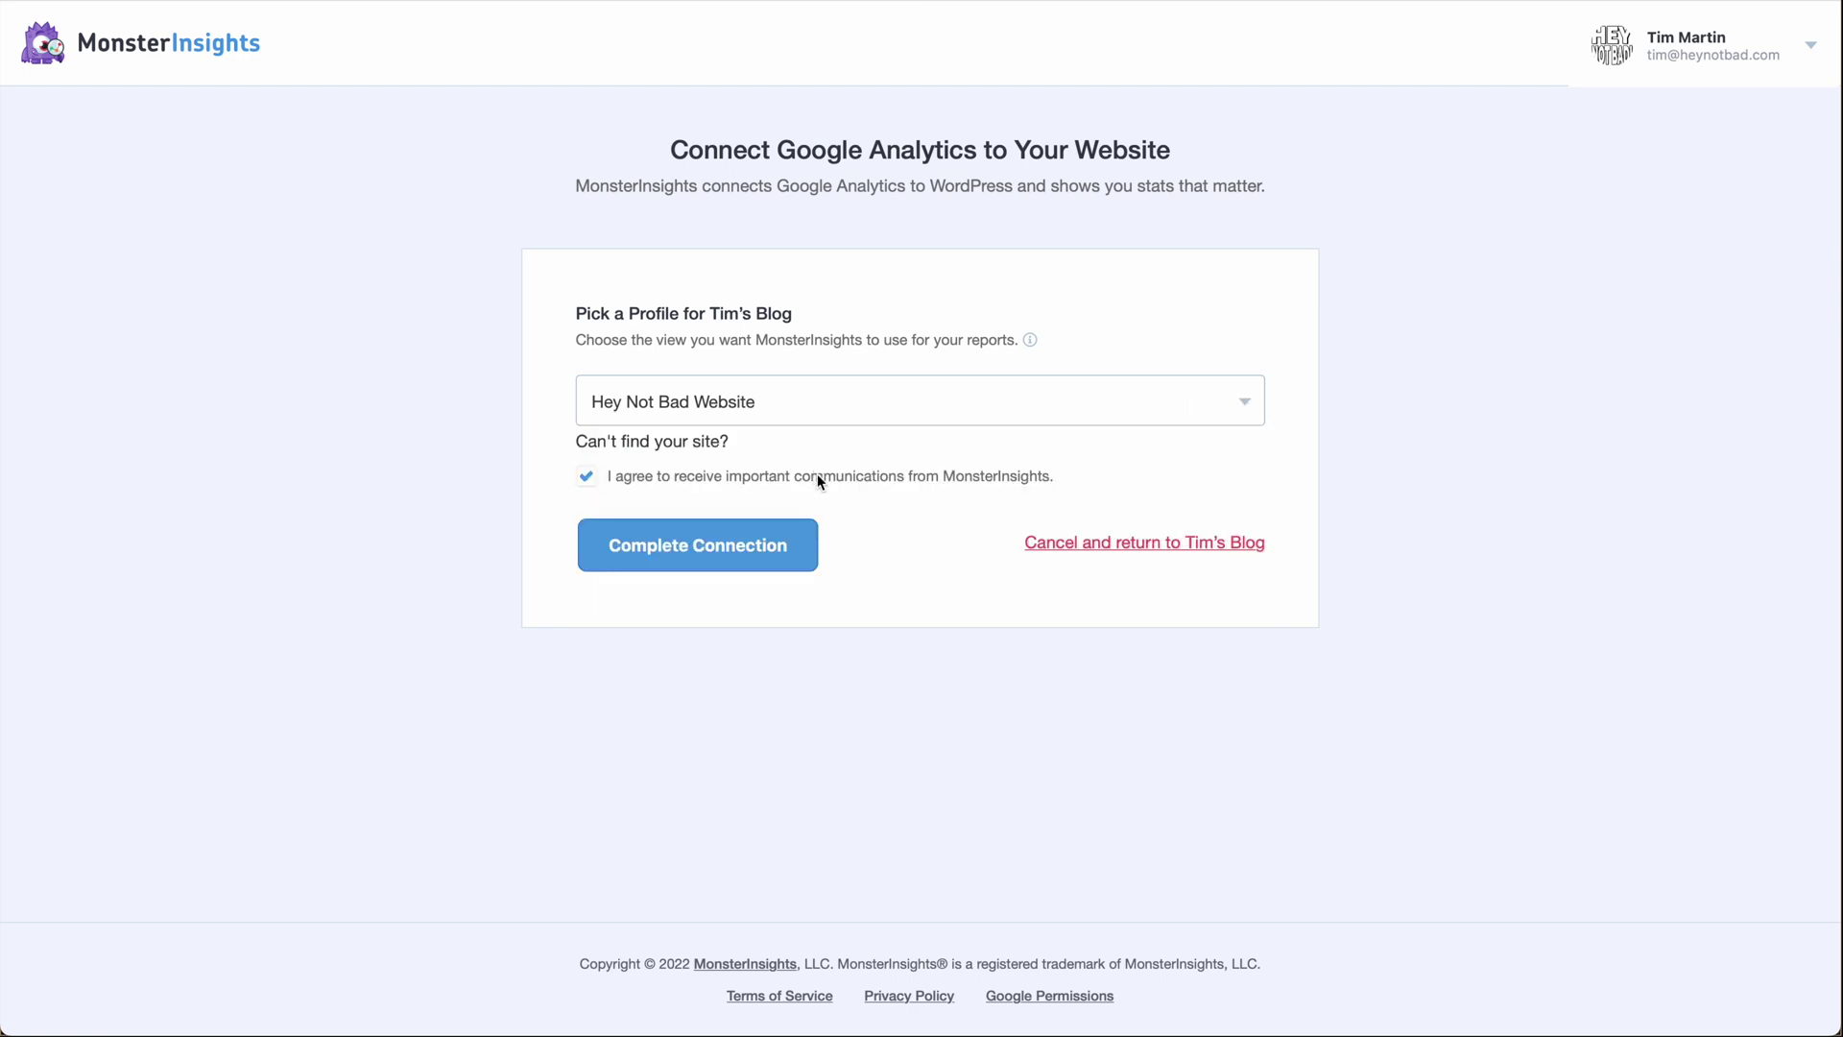
{"action": "left_click", "coordinate": [726, 554]}
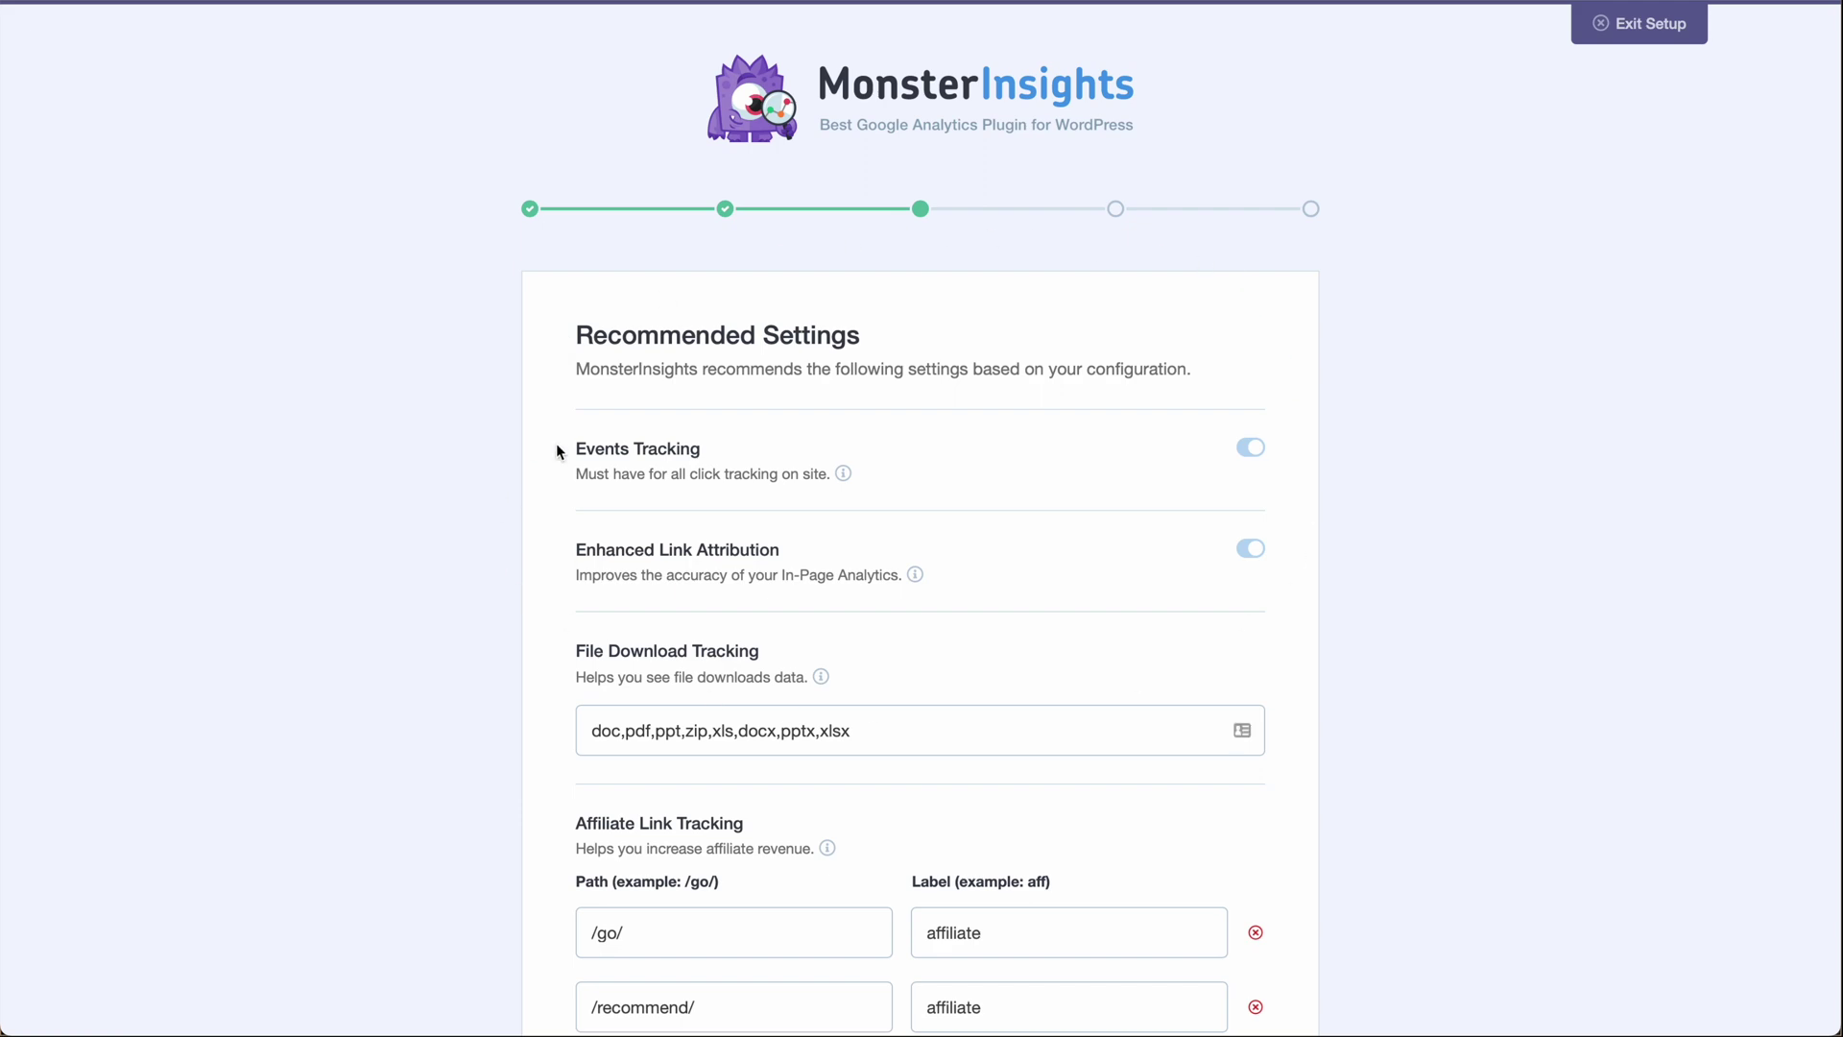
Keep MonsterInsights' recommended tracking settings and save them.
{"action": "scroll", "coordinate": [492, 525], "scroll_direction": "down", "scroll_amount": 5}
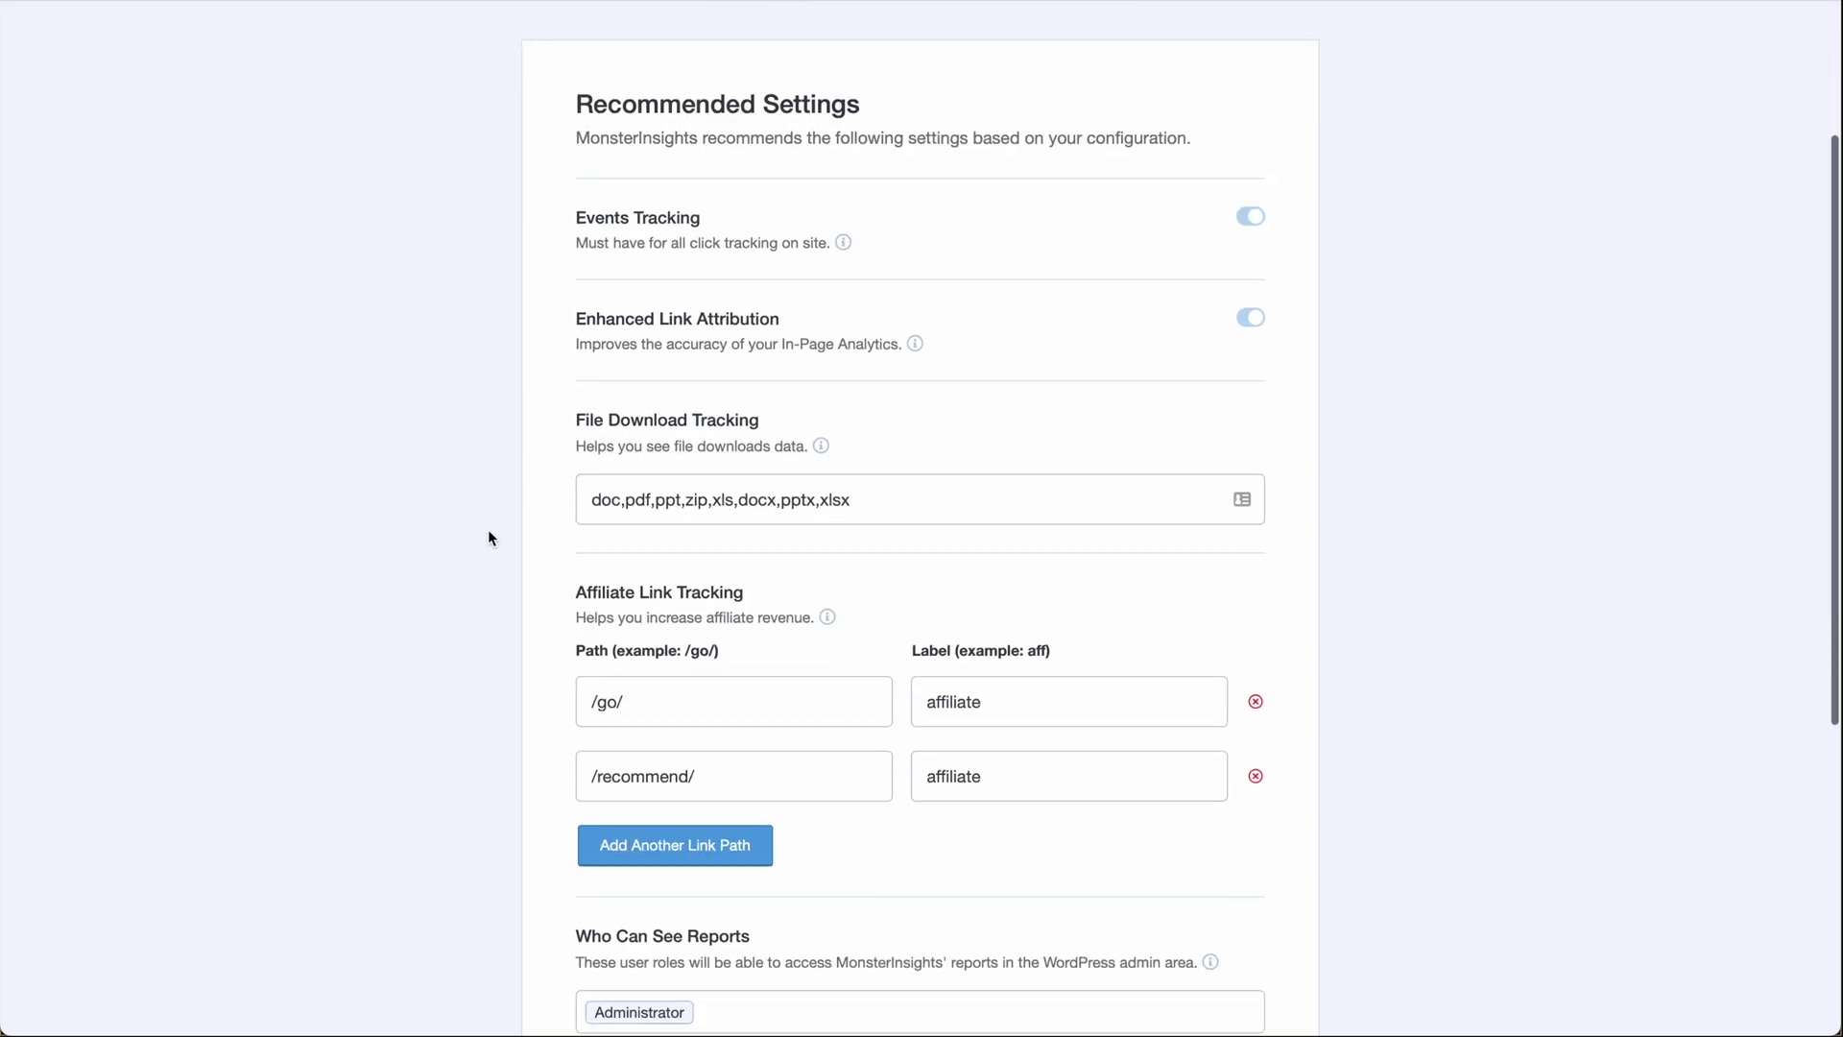
{"action": "scroll", "coordinate": [488, 538], "scroll_direction": "down", "scroll_amount": 4}
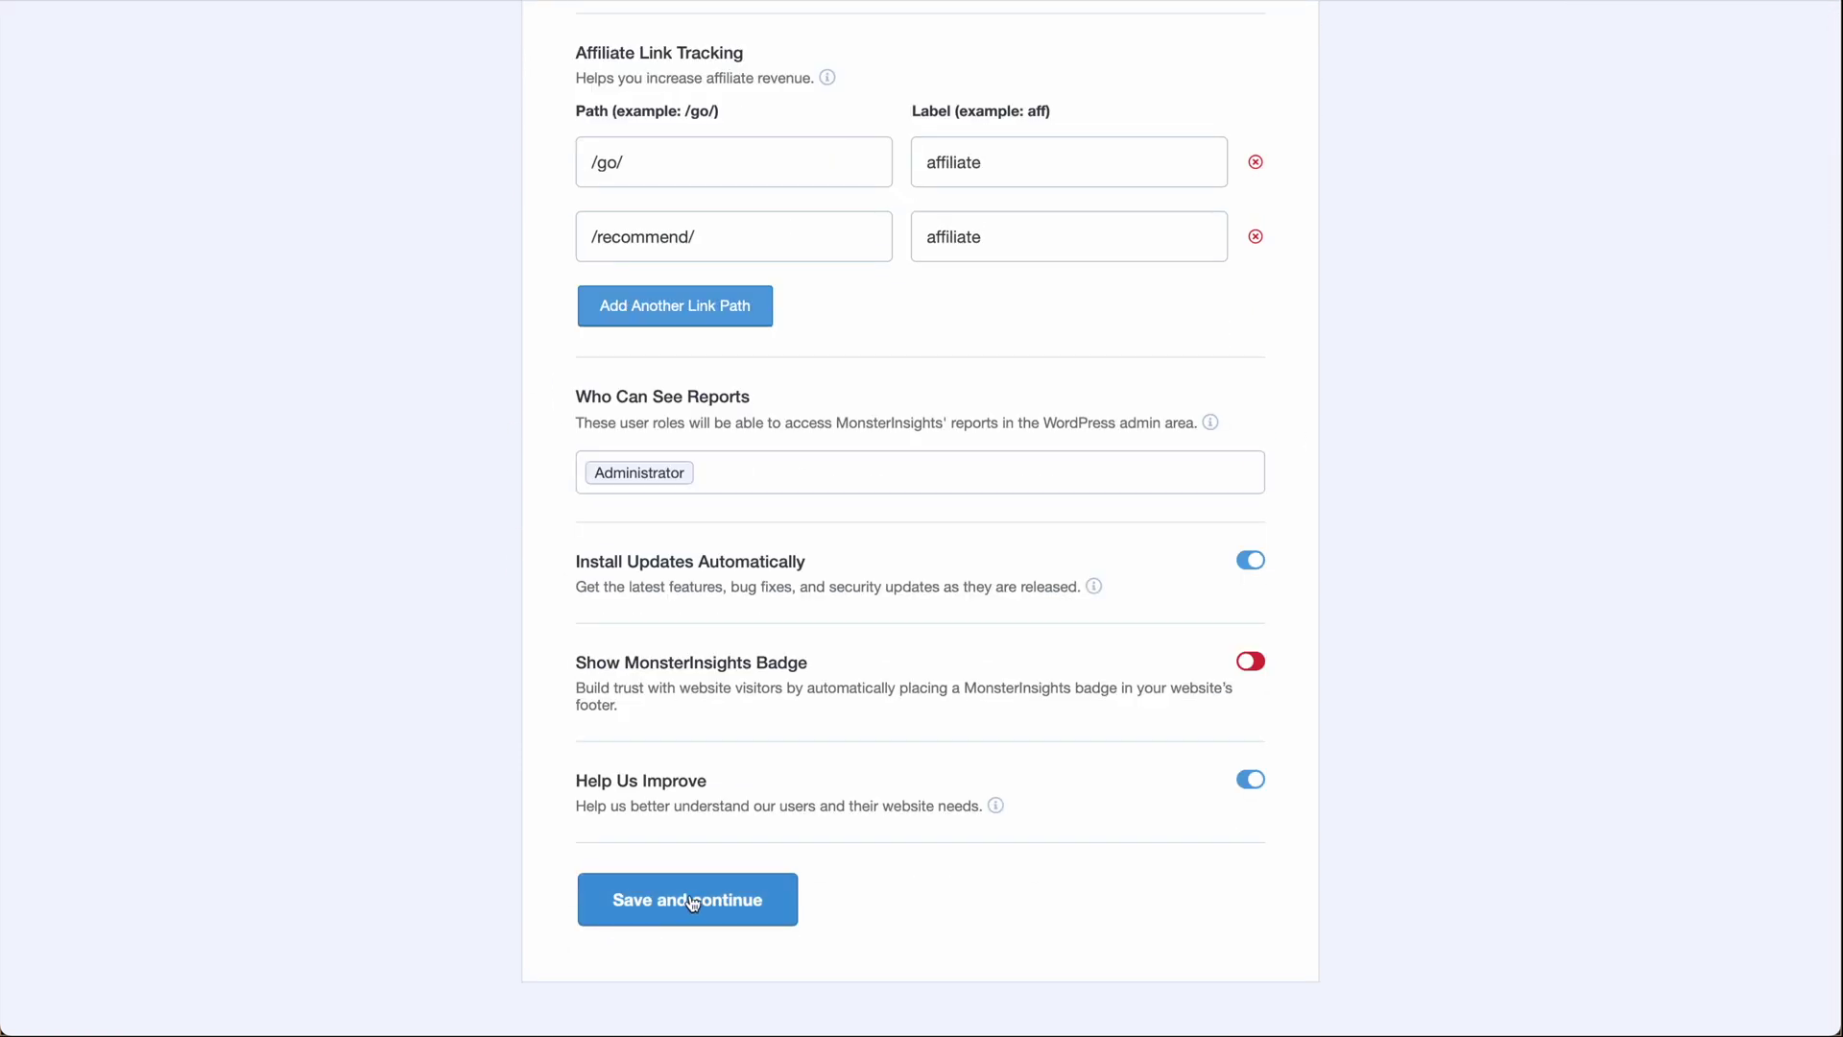
{"action": "left_click", "coordinate": [689, 895]}
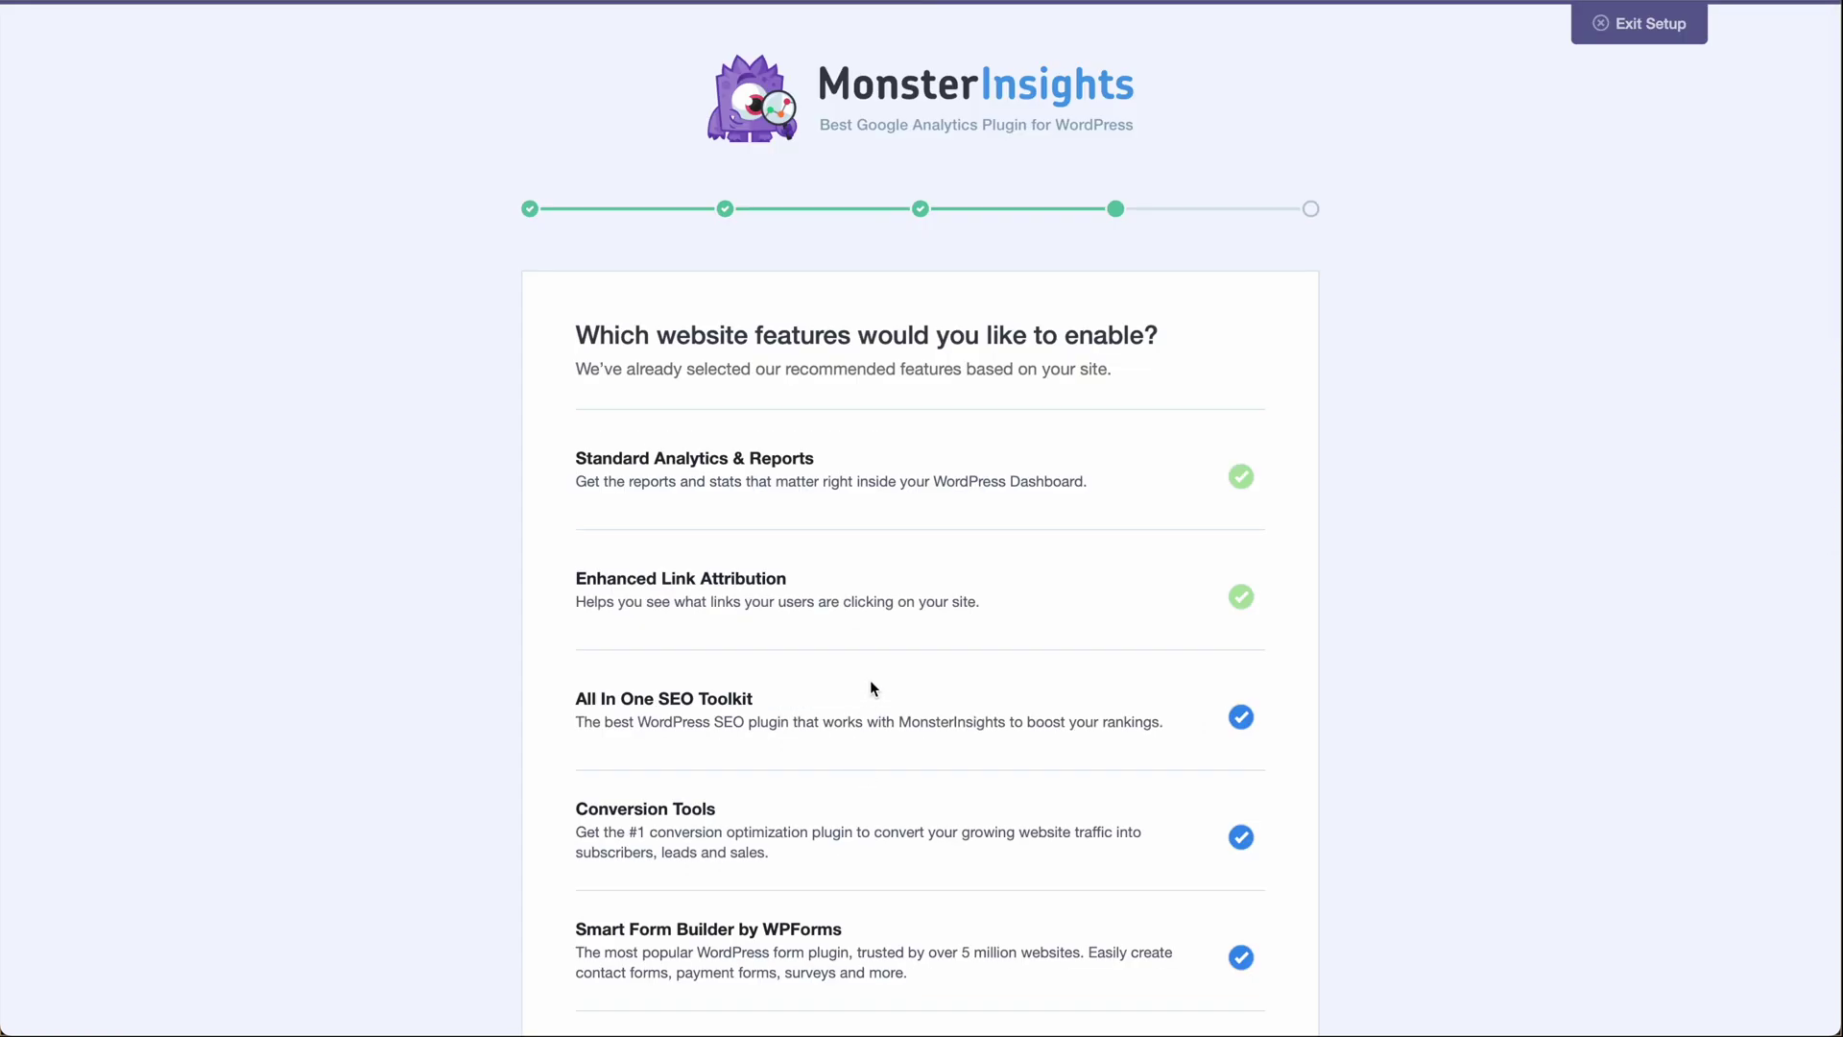
Skip the optional extra website features for now, leaving tracking confirmed as set up.
{"action": "scroll", "coordinate": [938, 691], "scroll_direction": "down", "scroll_amount": 4}
{"action": "scroll", "coordinate": [938, 693], "scroll_direction": "down", "scroll_amount": 6}
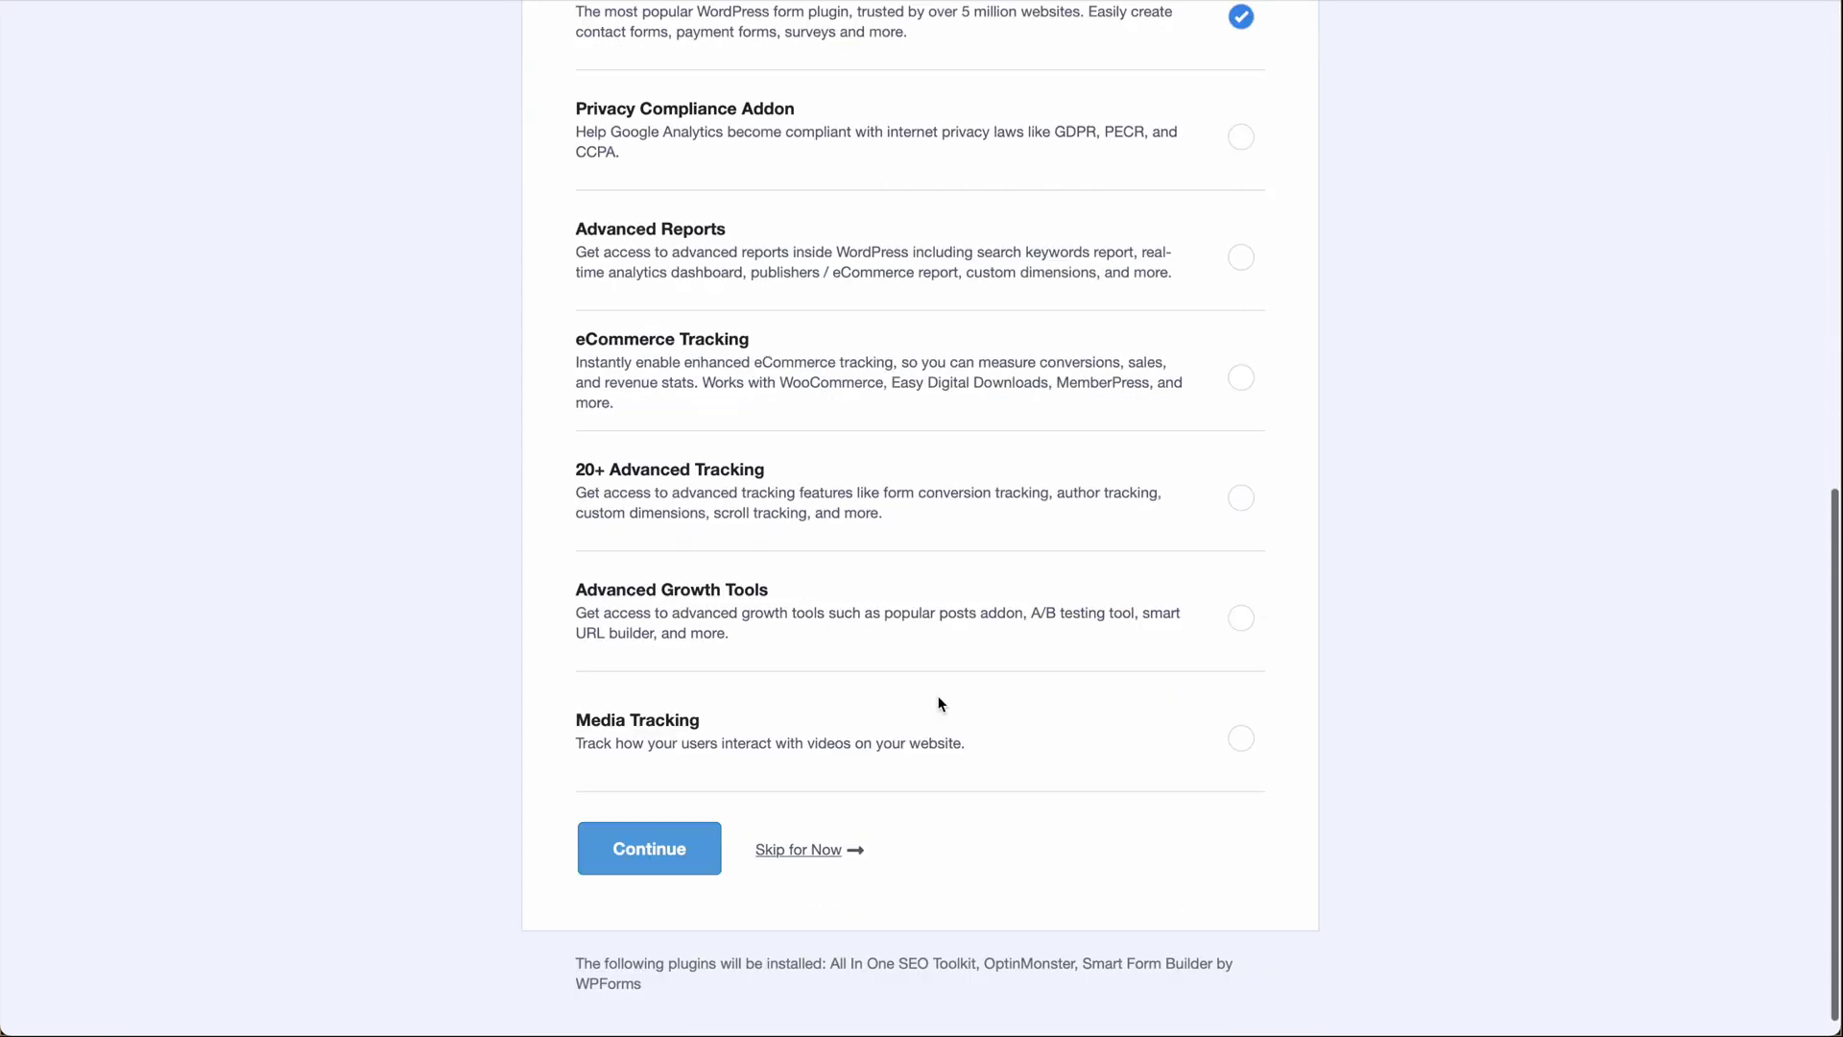
{"action": "left_click", "coordinate": [811, 852]}
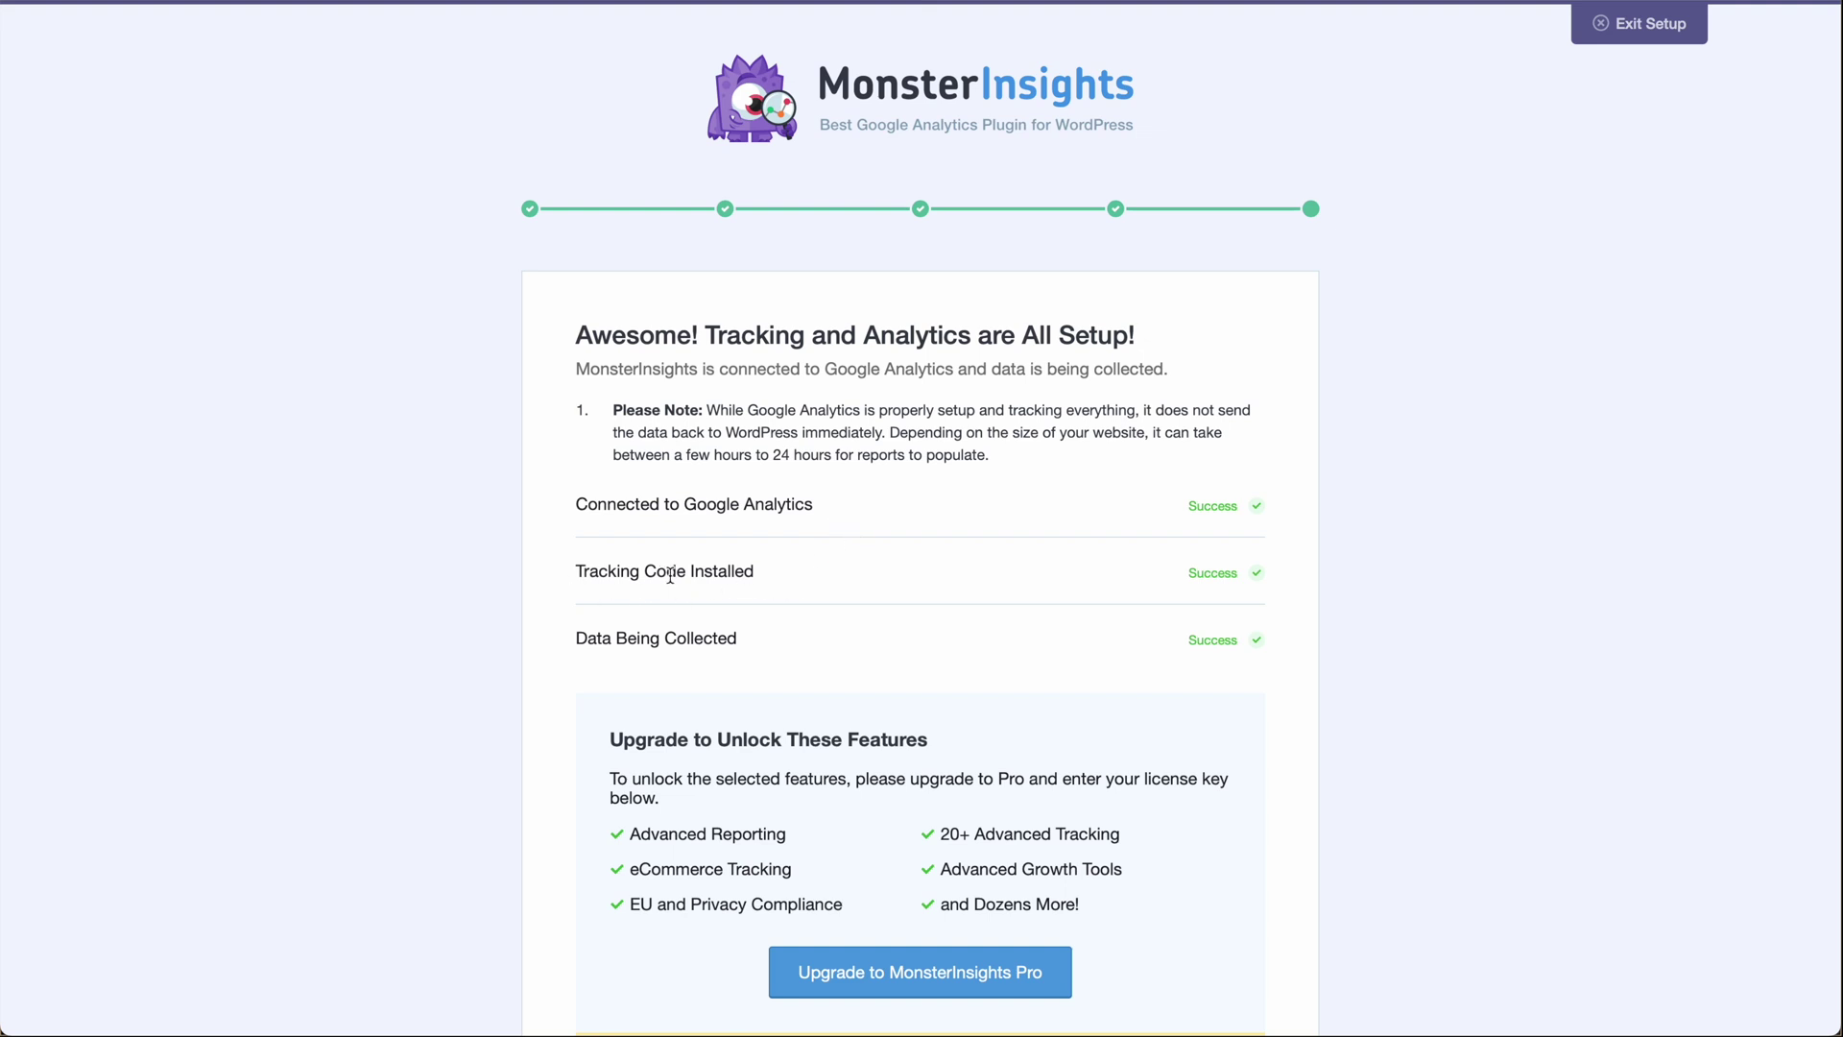
Complete the MonsterInsights setup wizard without upgrading to Pro.
{"action": "scroll", "coordinate": [871, 574], "scroll_direction": "down", "scroll_amount": 1}
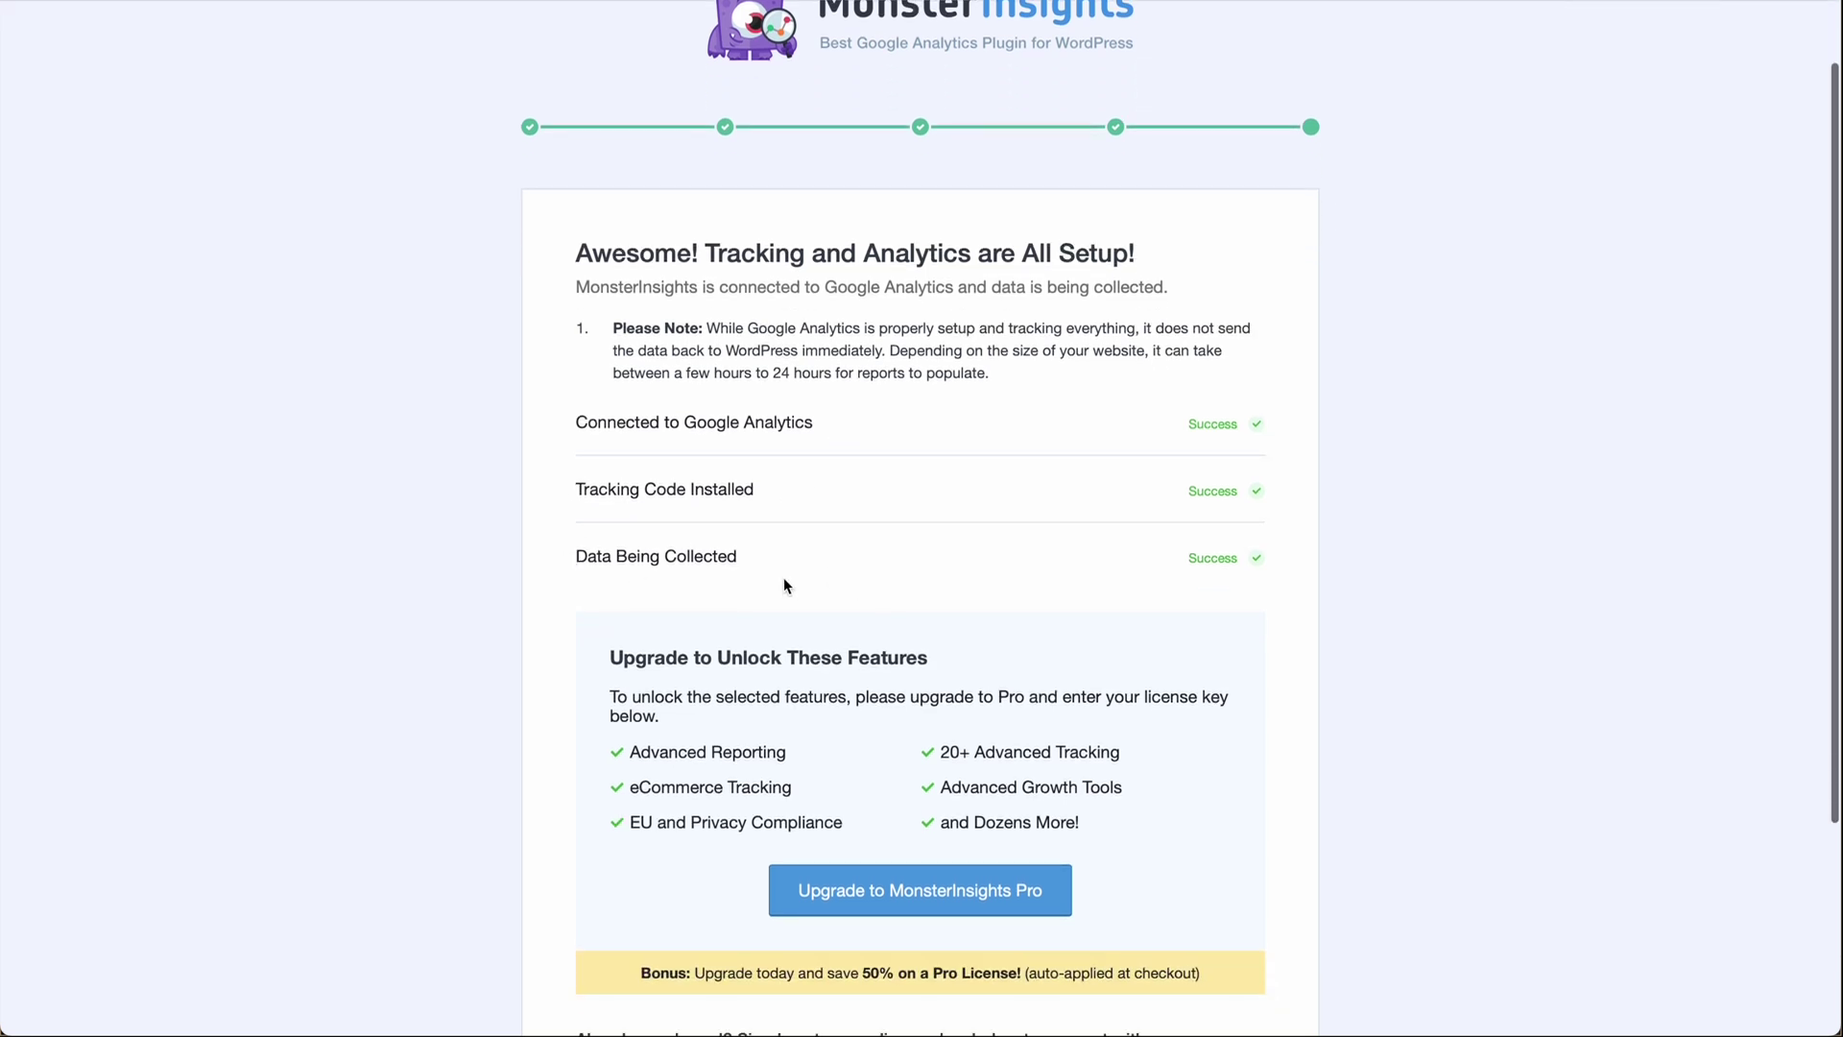
{"action": "scroll", "coordinate": [1032, 530], "scroll_direction": "down", "scroll_amount": 3}
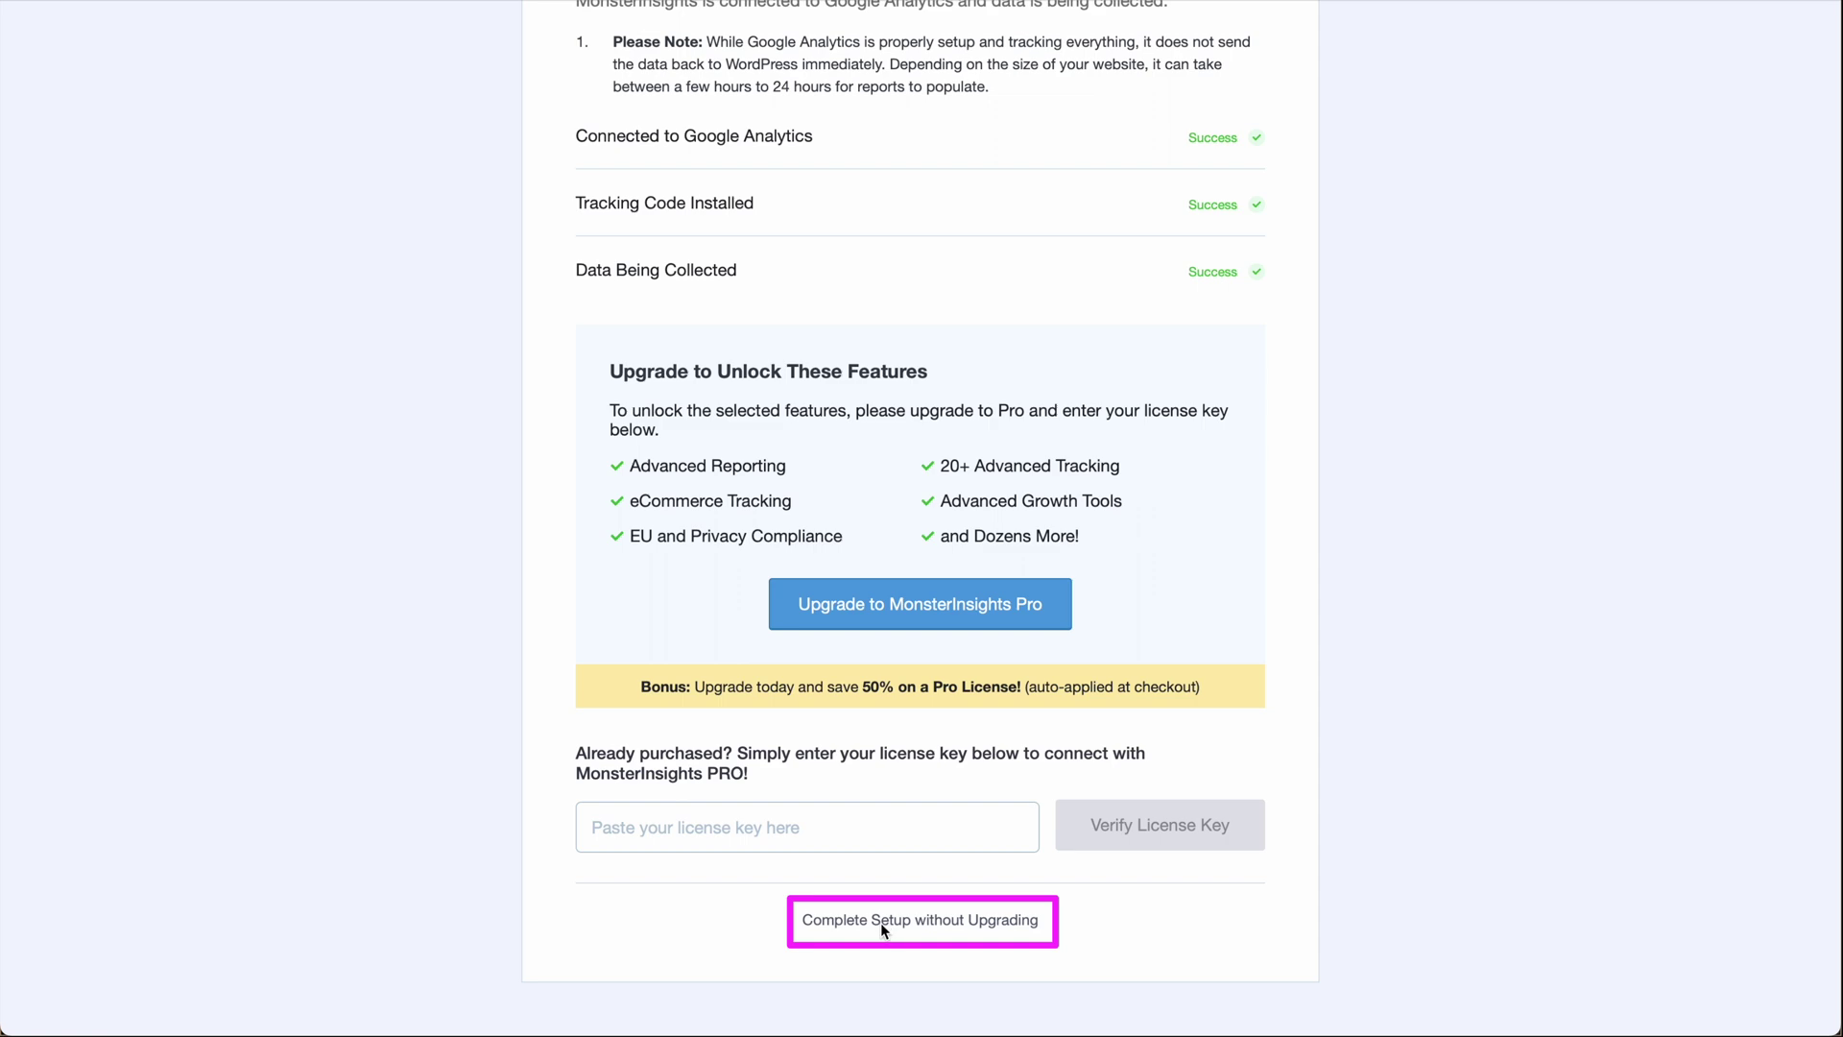
{"action": "left_click", "coordinate": [879, 924]}
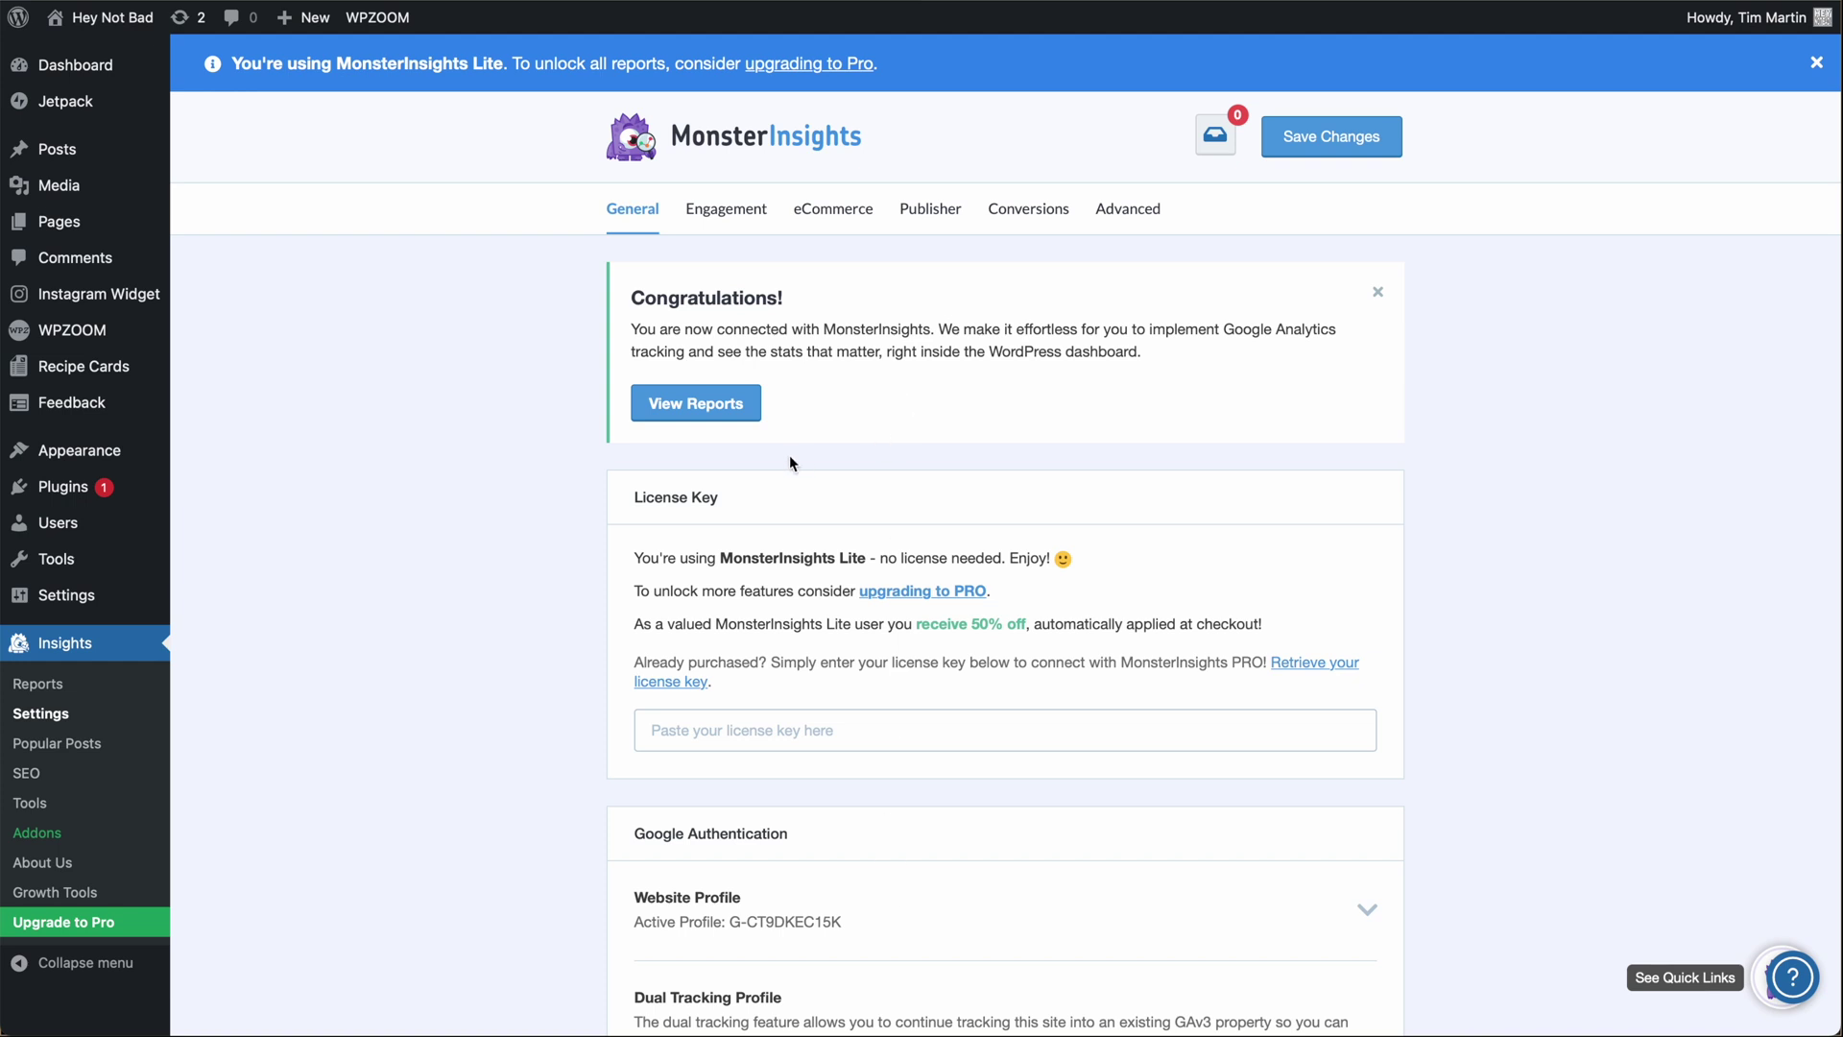
Dismiss the Congratulations notice and view the Overview Report for the last 30 days.
{"action": "left_click", "coordinate": [699, 408]}
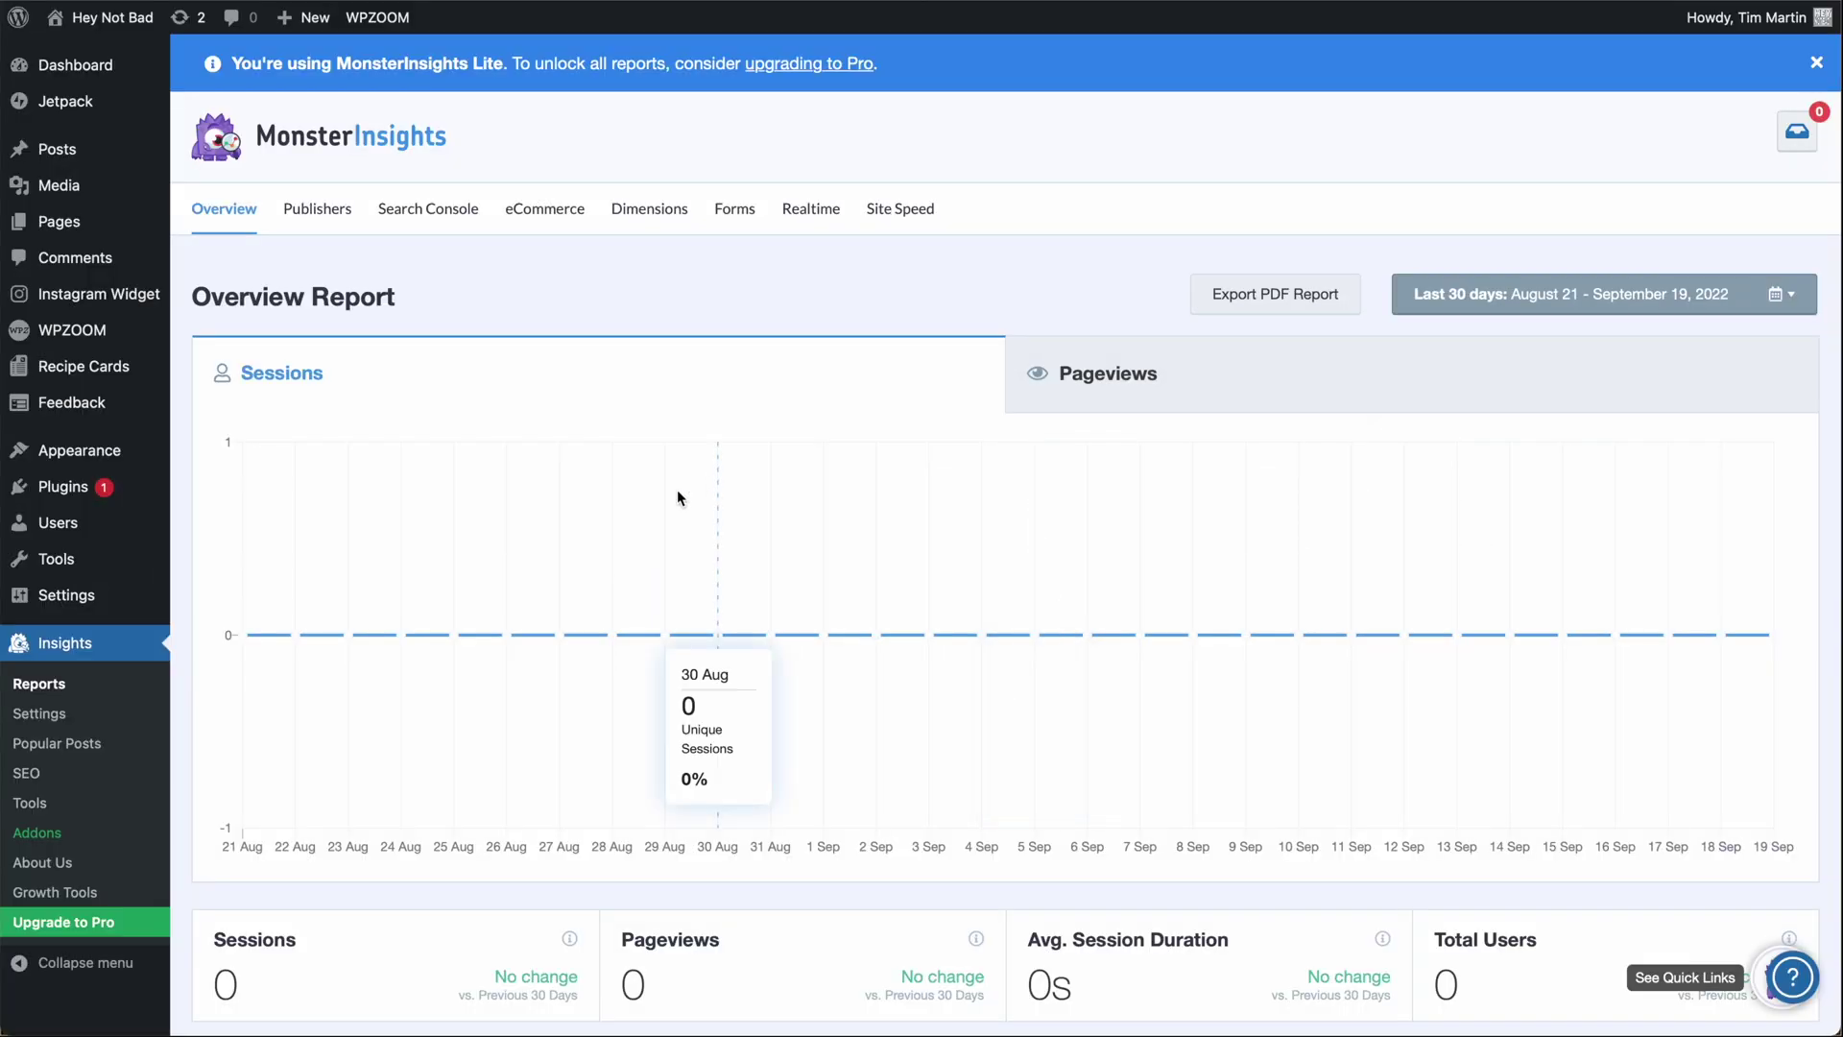
{"action": "mouse_move", "coordinate": [74, 75]}
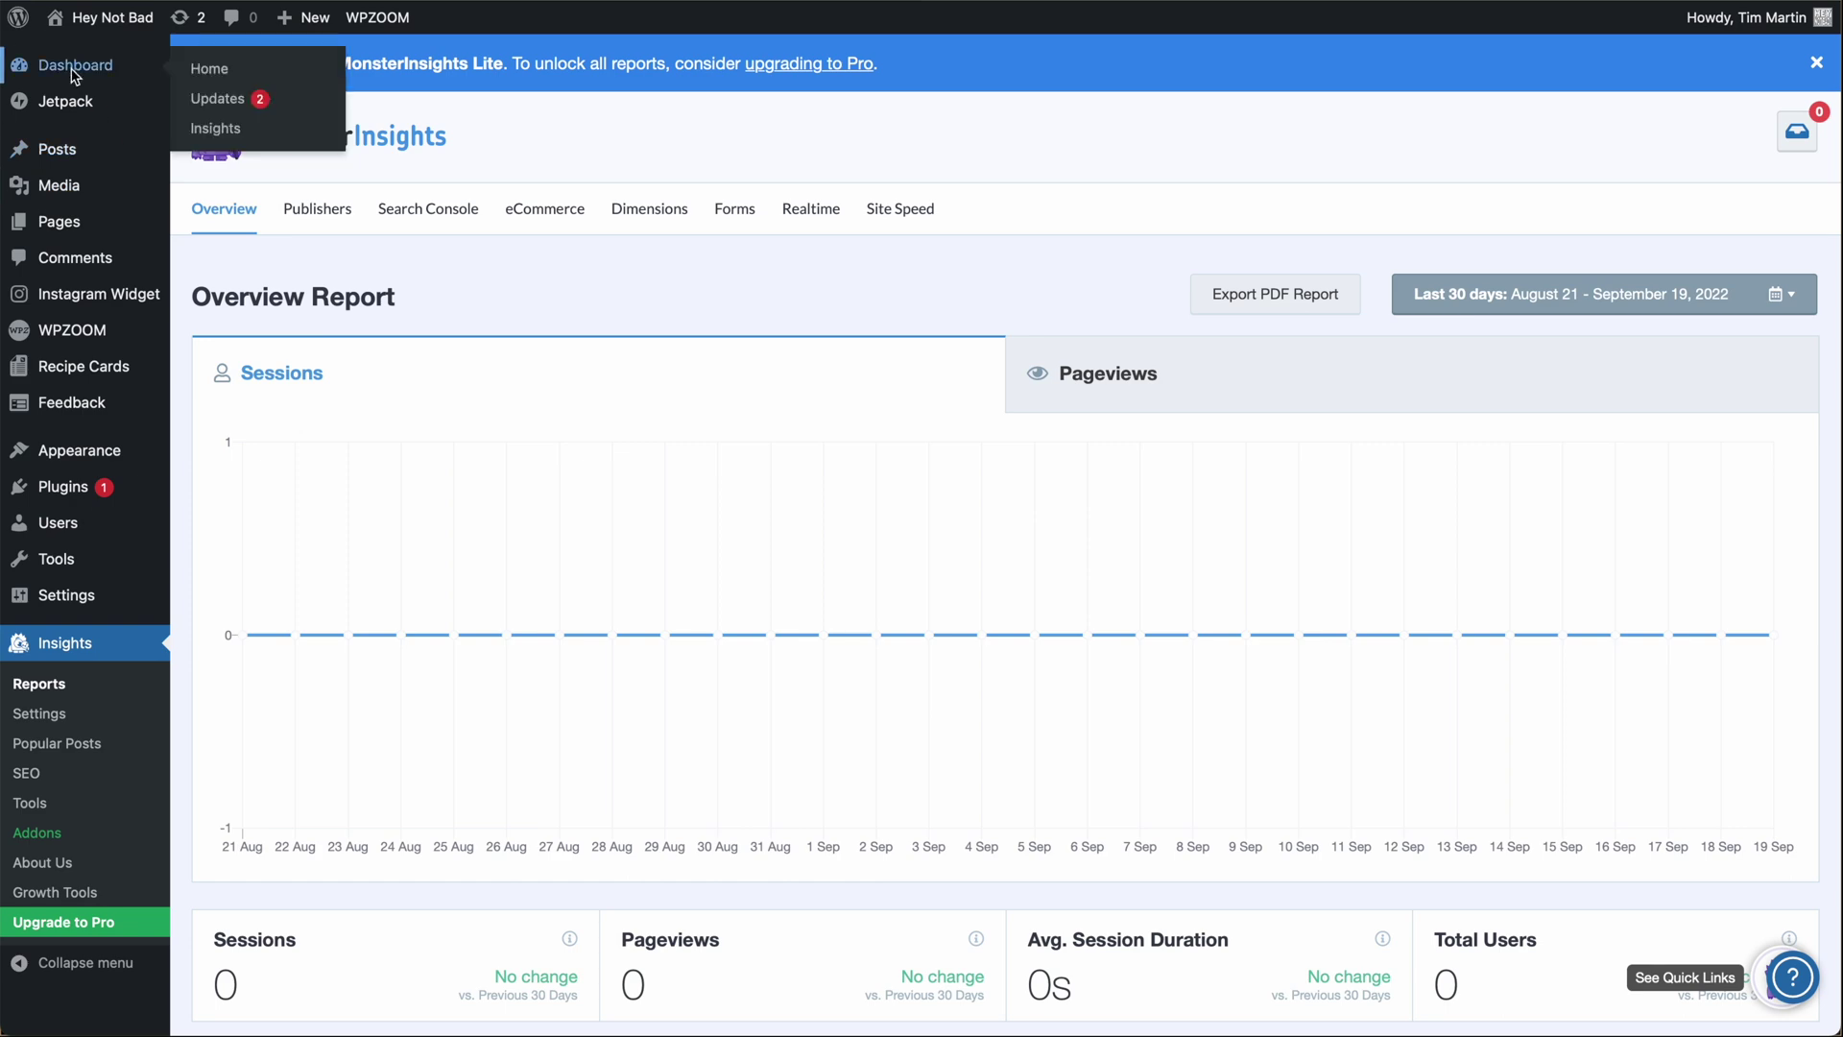
Move the MonsterInsights widget to the top of the WordPress Dashboard.
{"action": "left_click", "coordinate": [91, 75]}
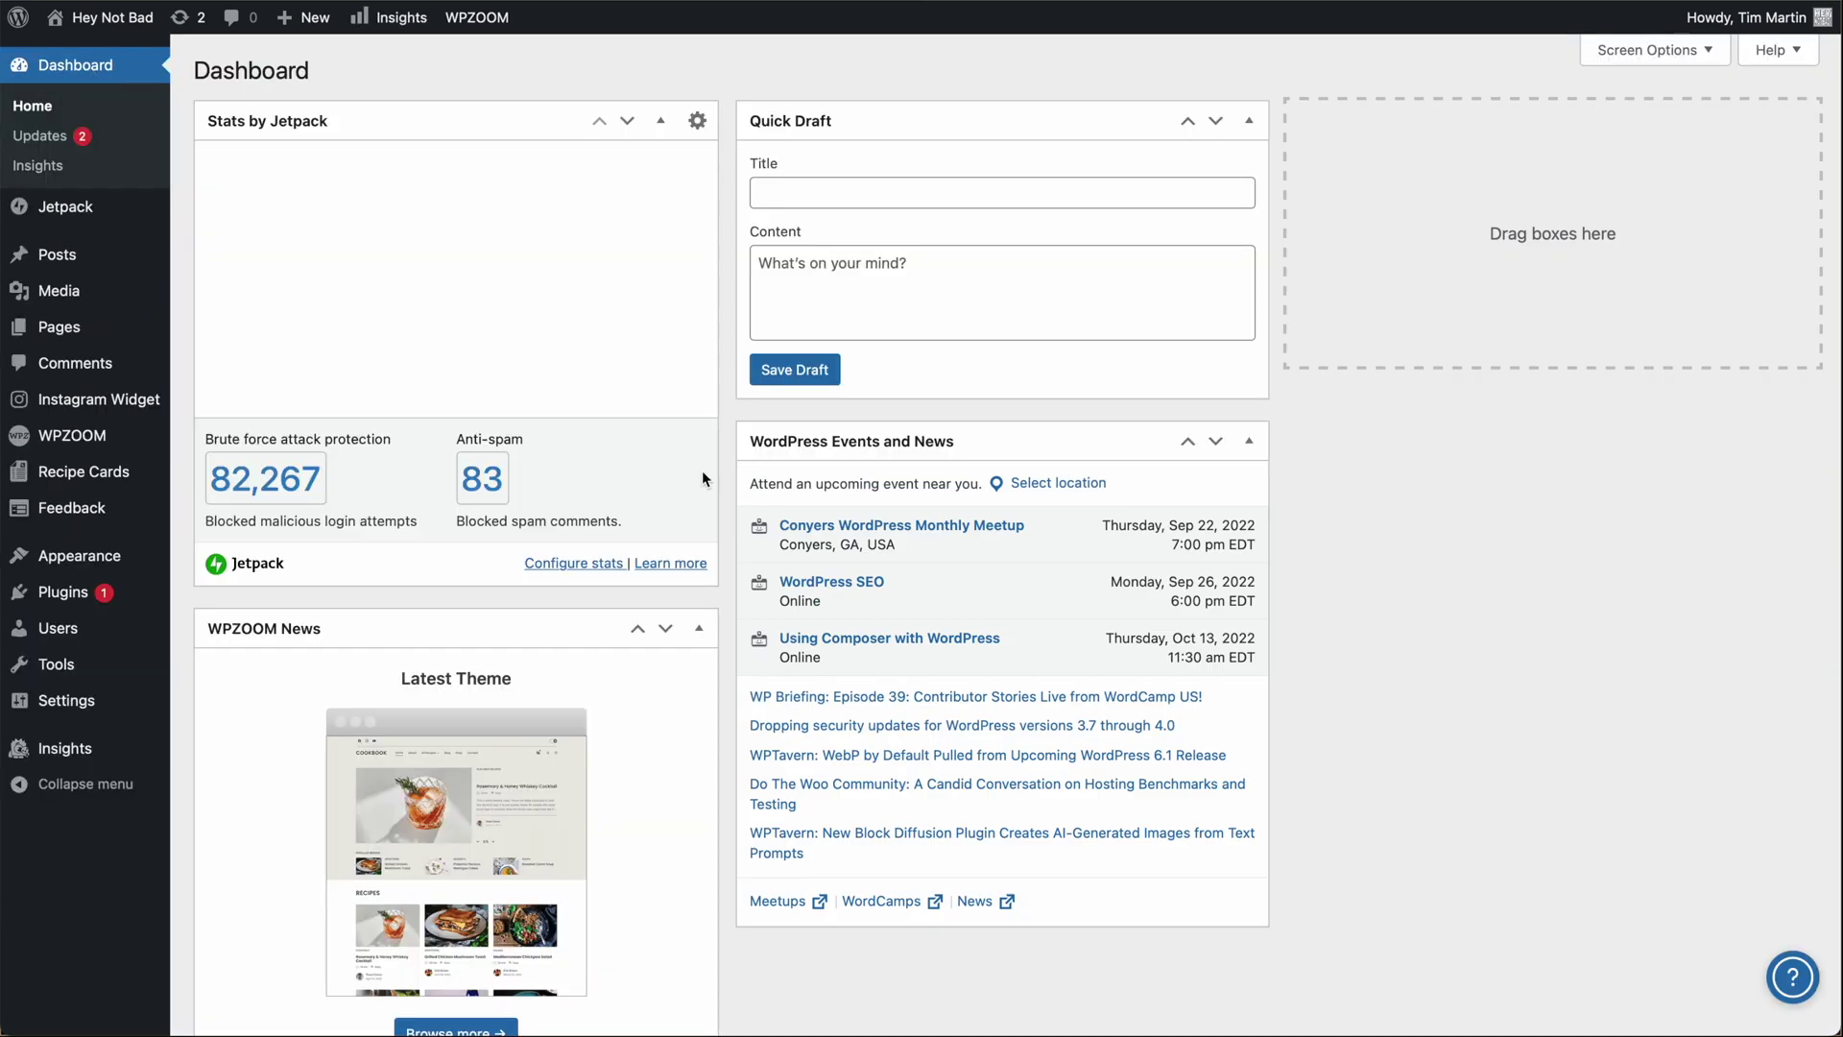
{"action": "scroll", "coordinate": [703, 477], "scroll_direction": "down", "scroll_amount": 7}
{"action": "scroll", "coordinate": [703, 477], "scroll_direction": "down", "scroll_amount": 13}
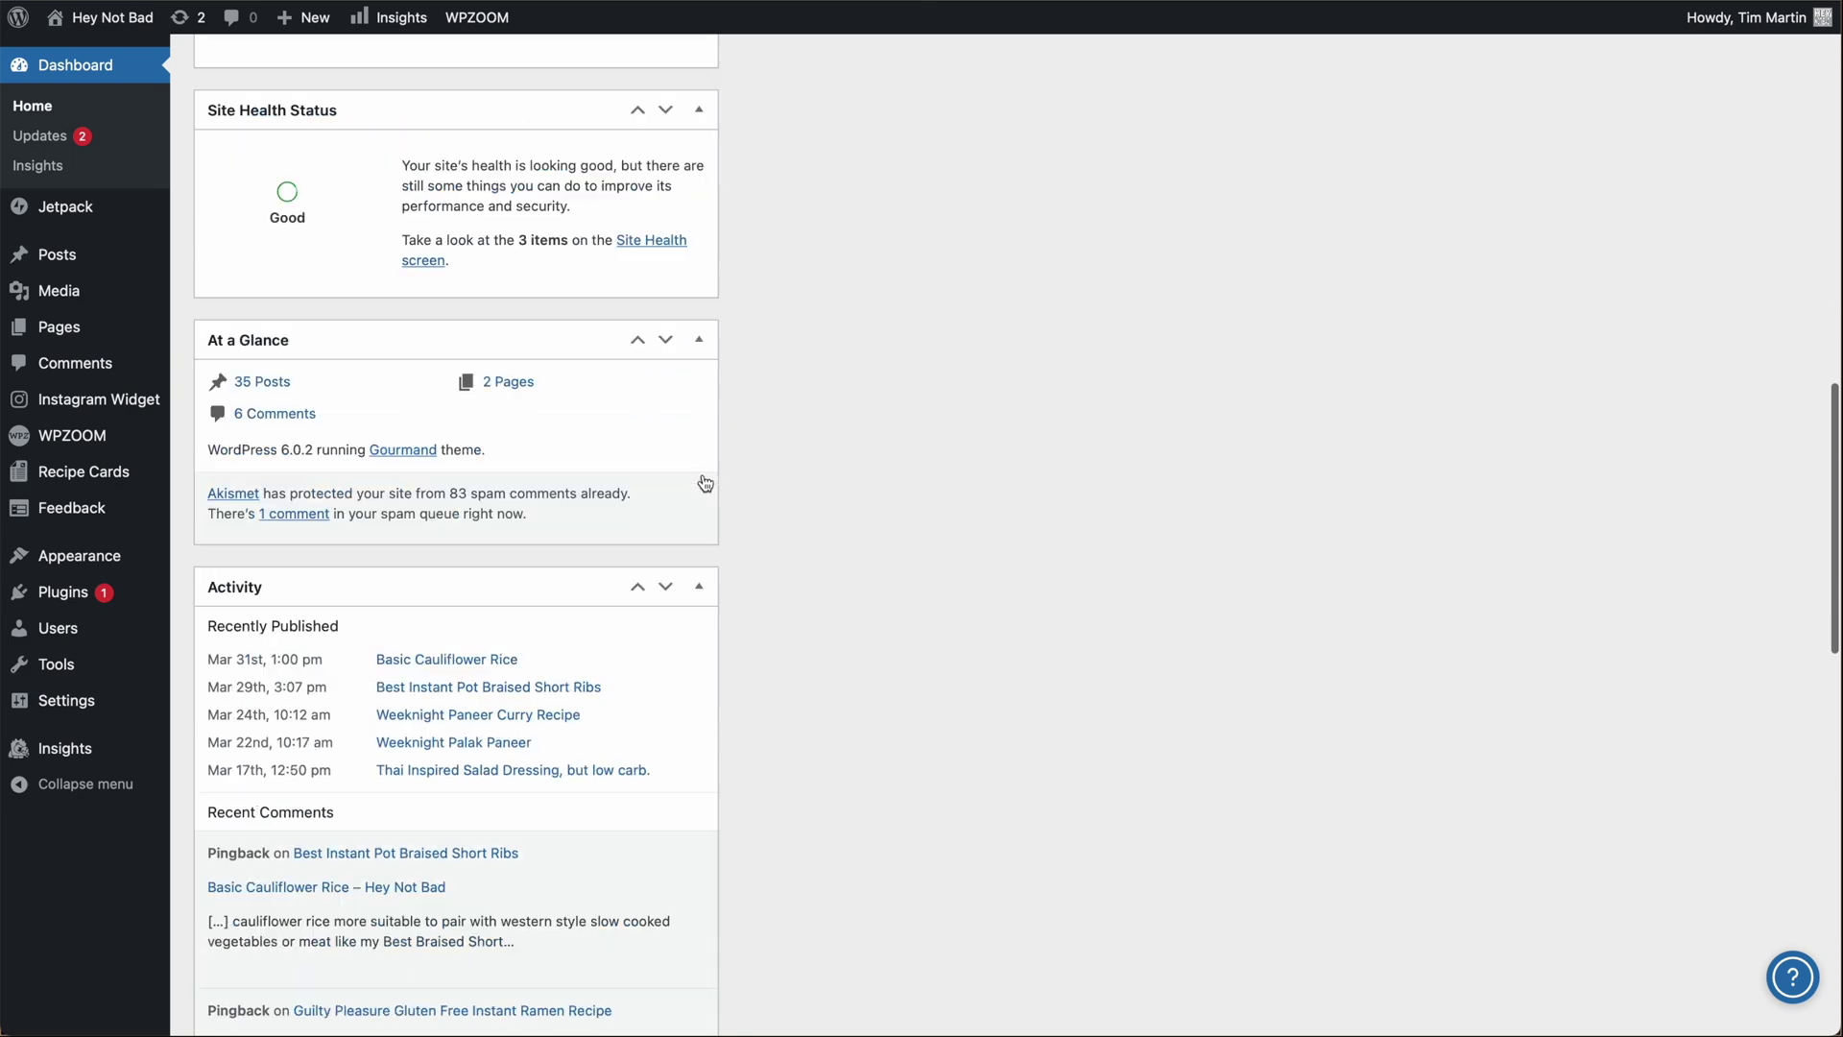
{"action": "scroll", "coordinate": [703, 483], "scroll_direction": "down", "scroll_amount": 7}
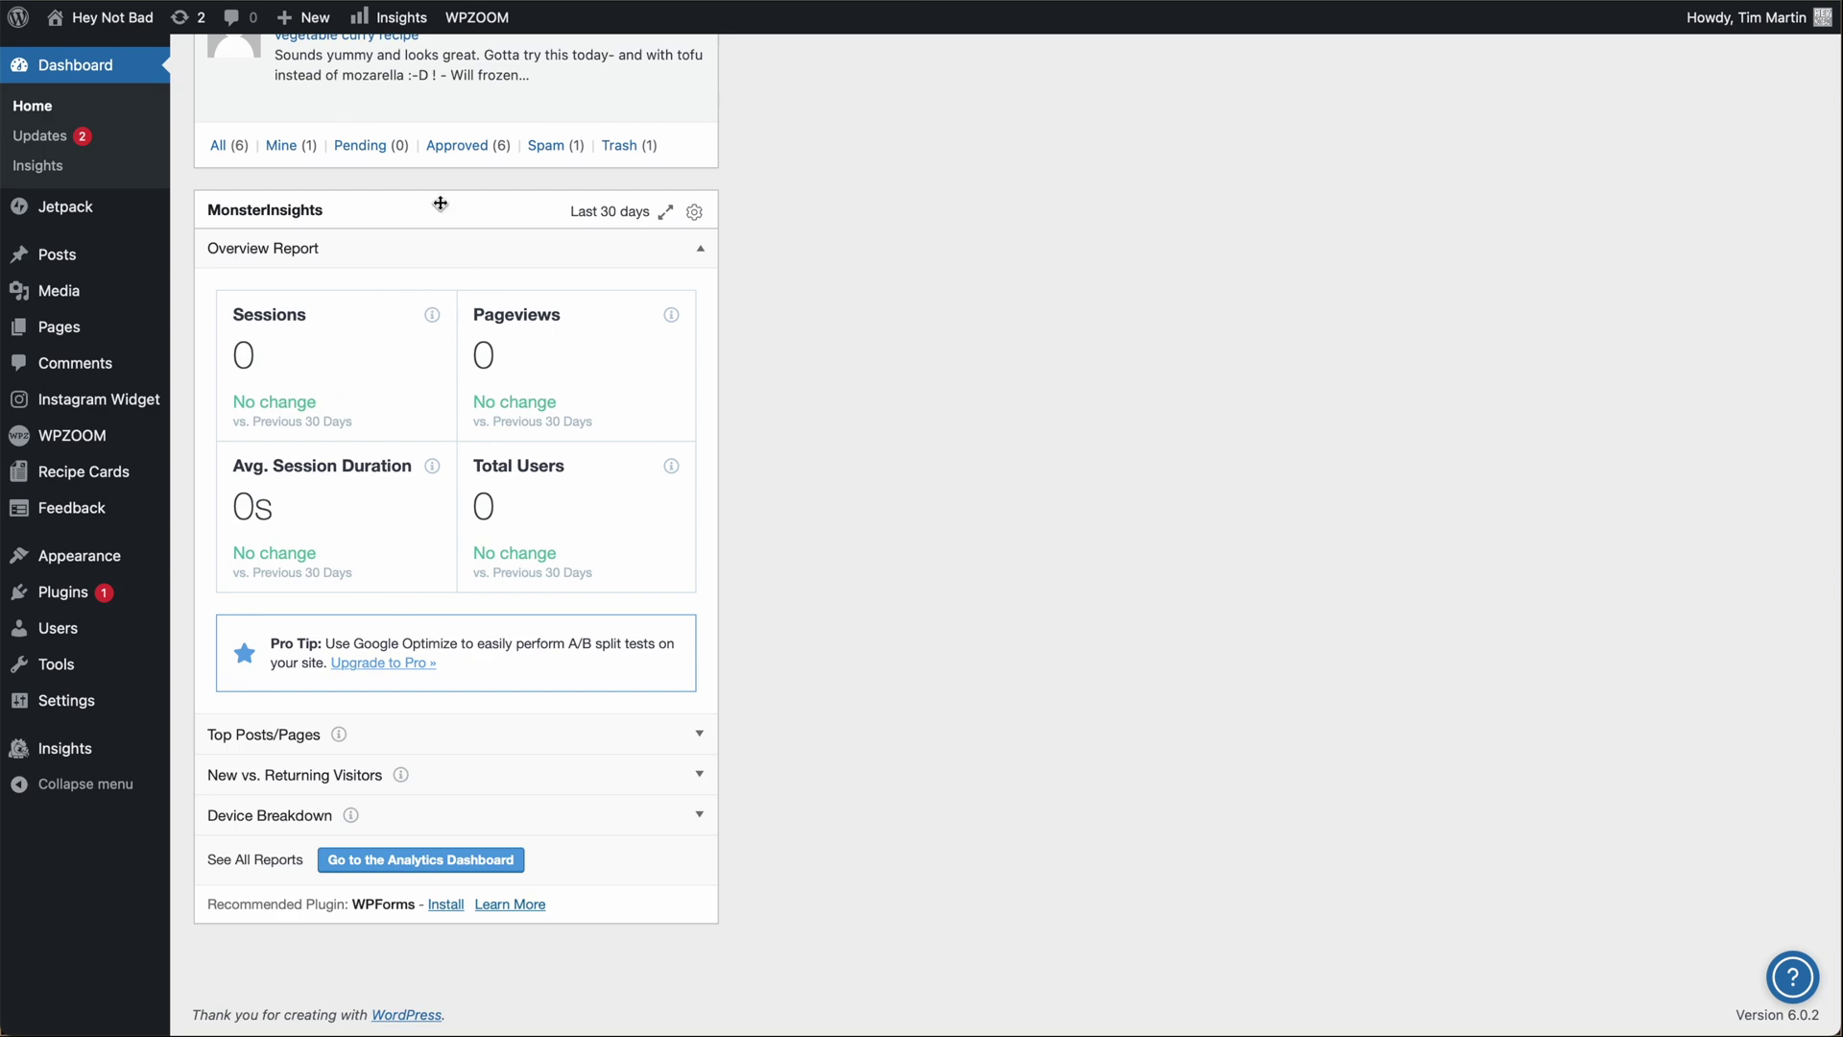
{"action": "left_click_drag", "start_coordinate": [431, 211], "coordinate": [435, 225]}
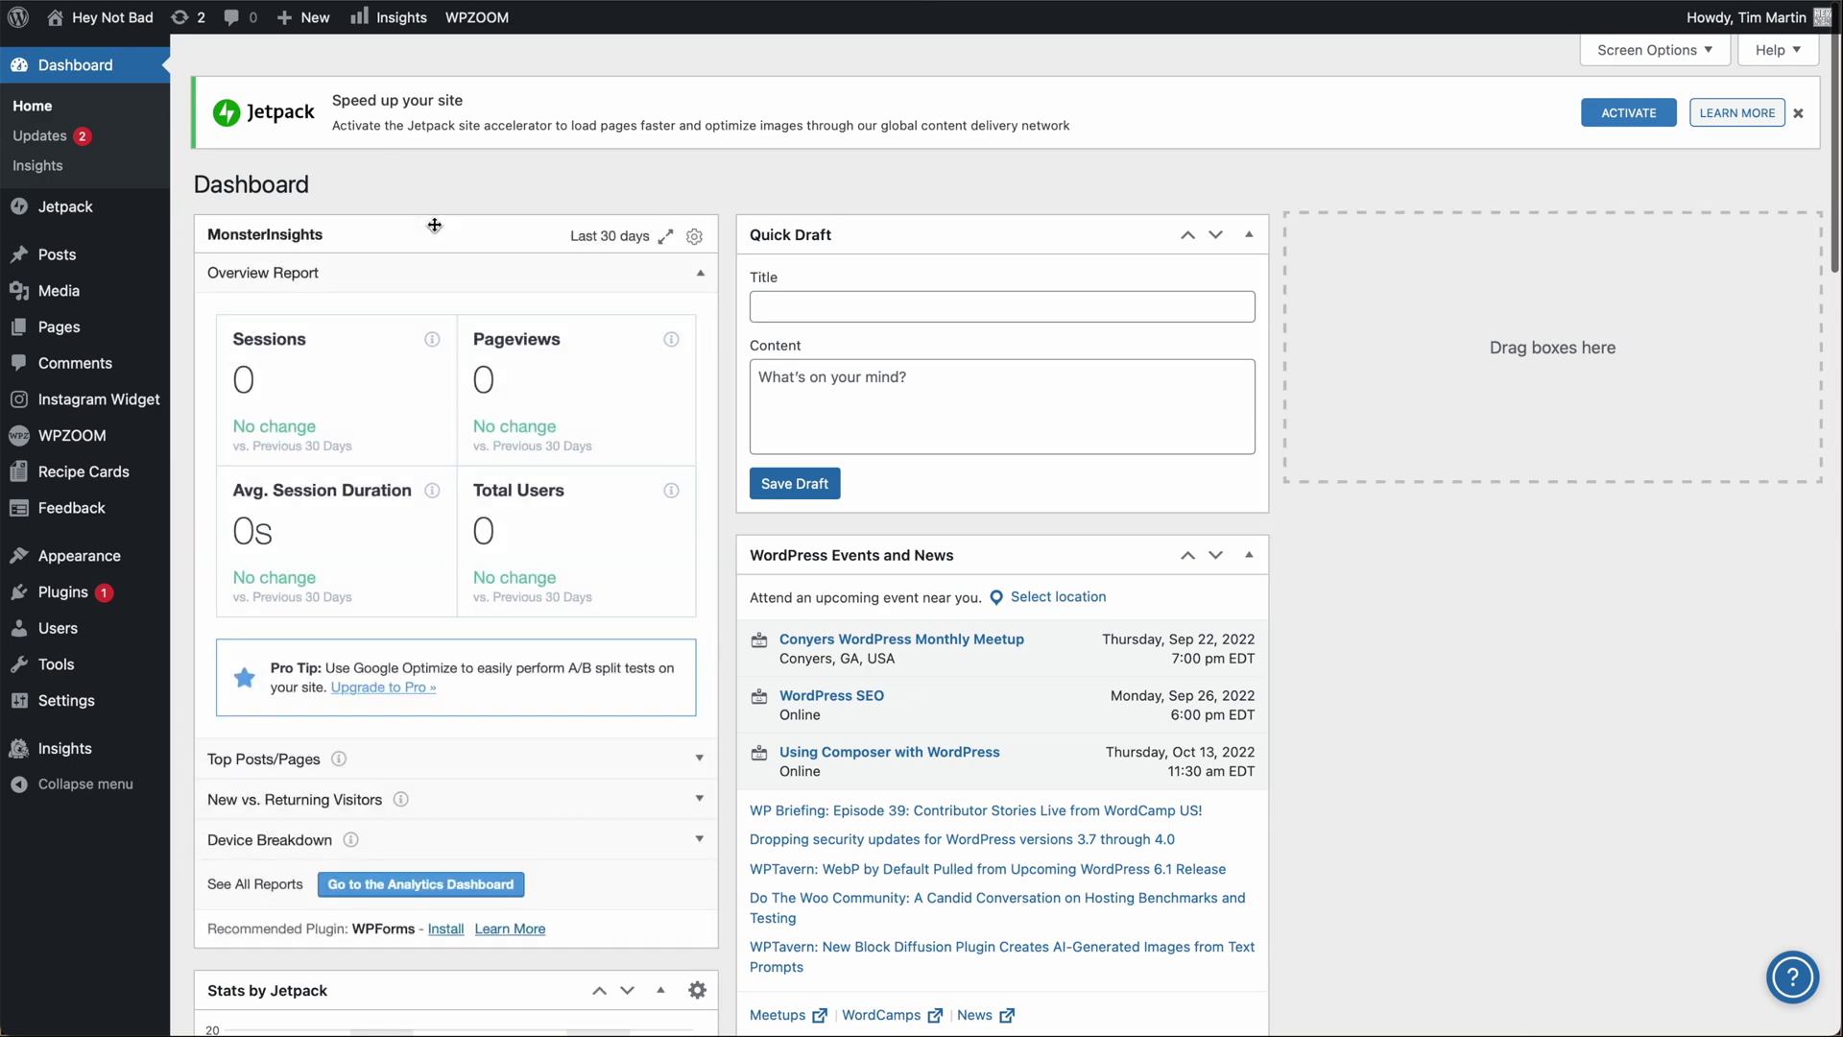
Expand the MonsterInsights widget to full width and return to the Overview Report.
{"action": "left_click", "coordinate": [666, 236]}
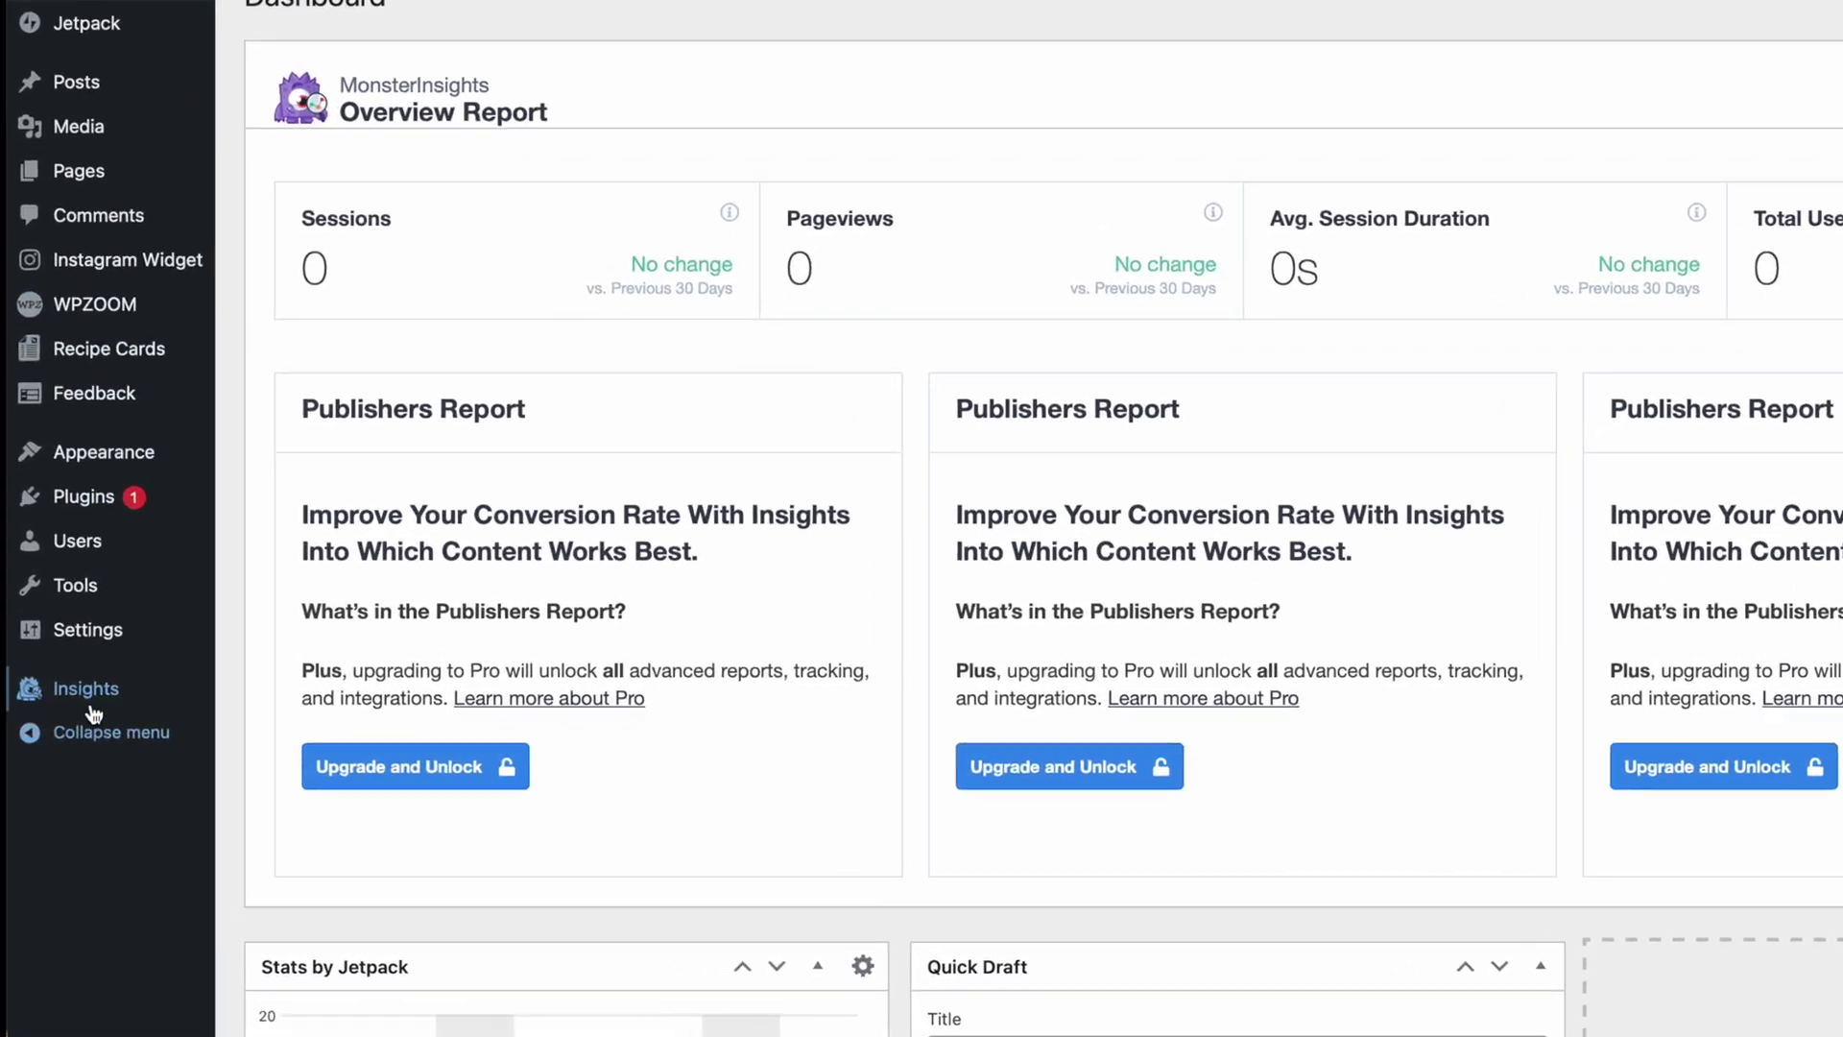
{"action": "mouse_move", "coordinate": [65, 748]}
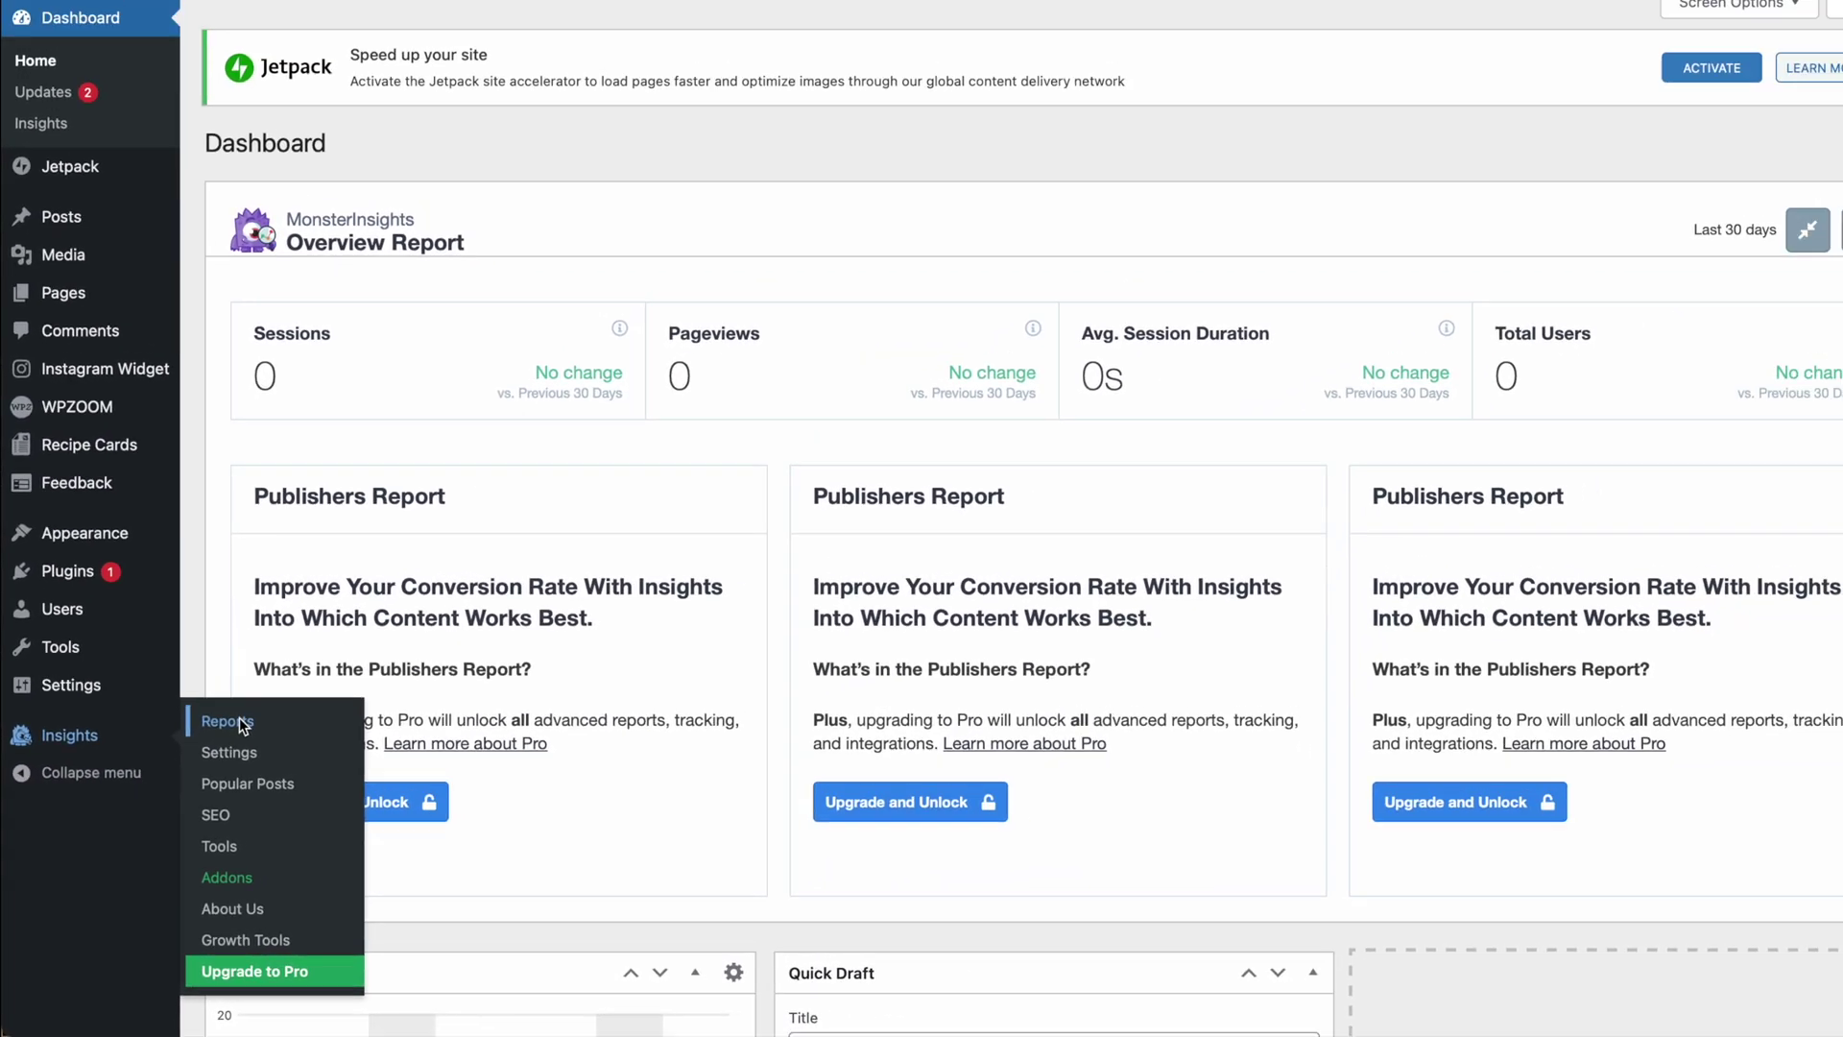
{"action": "left_click", "coordinate": [239, 717]}
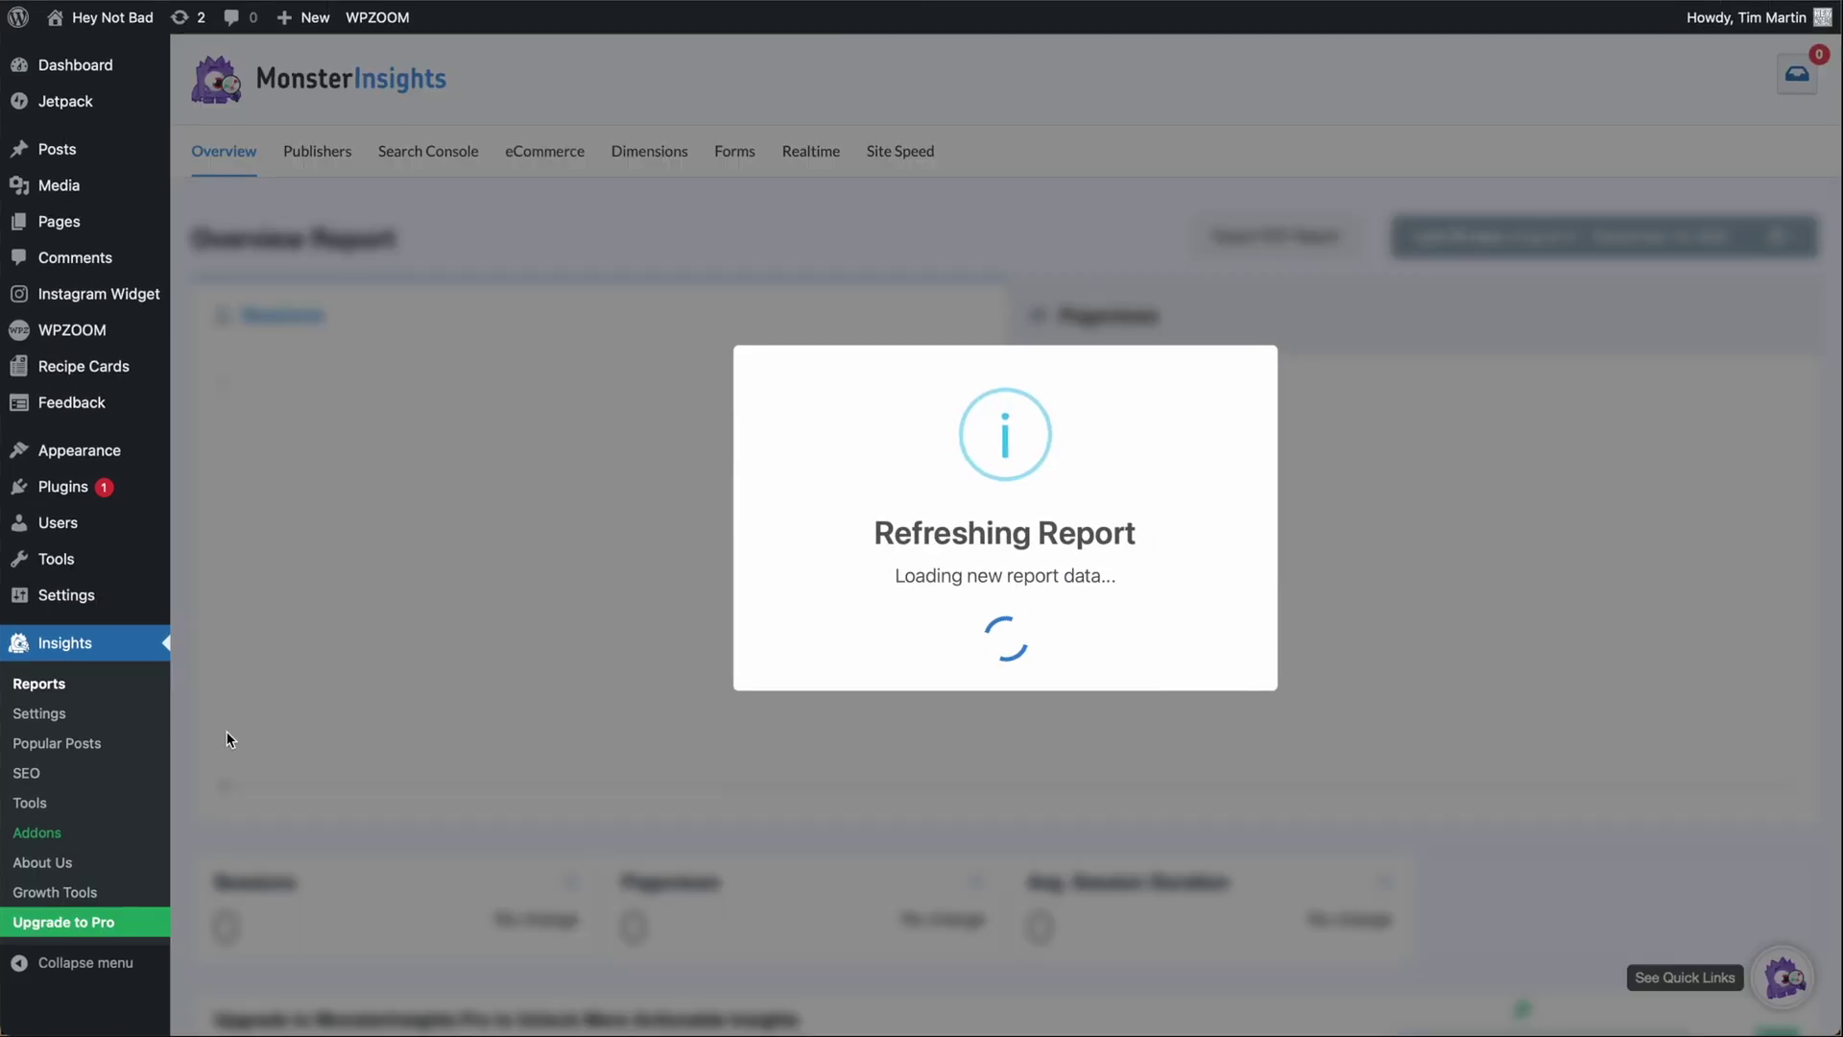